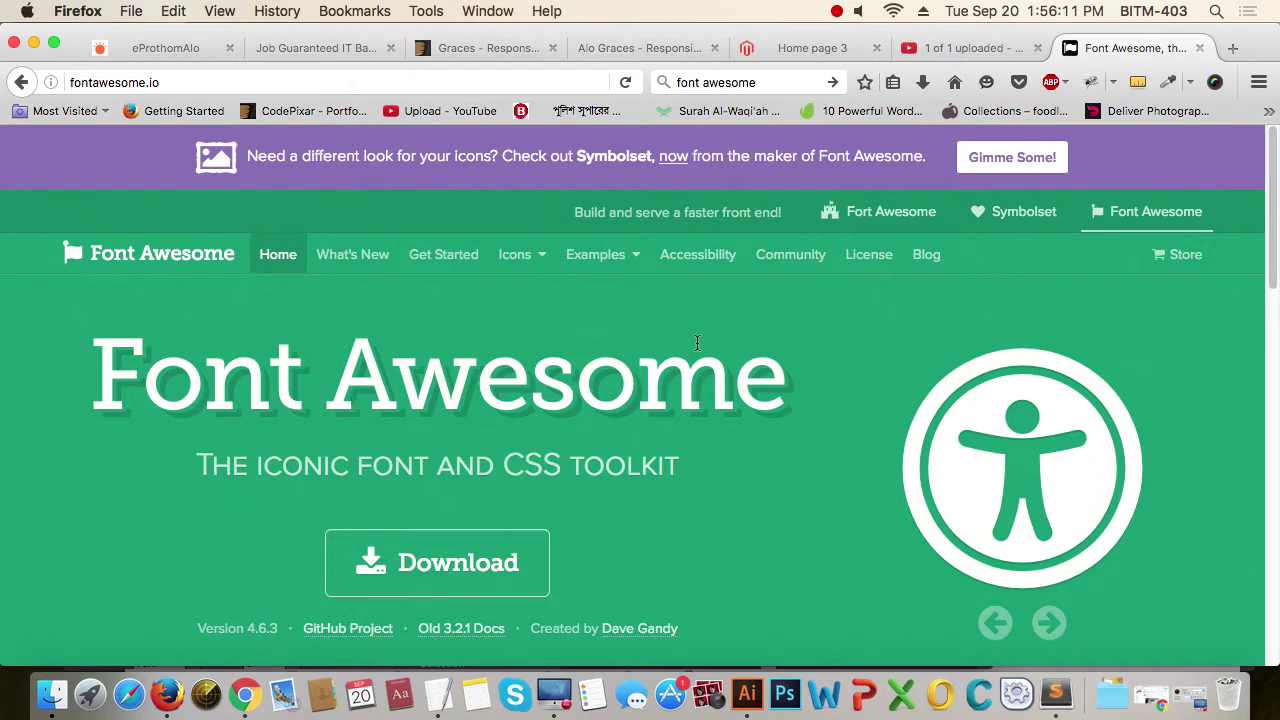
Download Font Awesome without the Fort Awesome offer and save font-awesome-4.6.3.zip to the Desktop.
scroll(697, 343, down, 3)
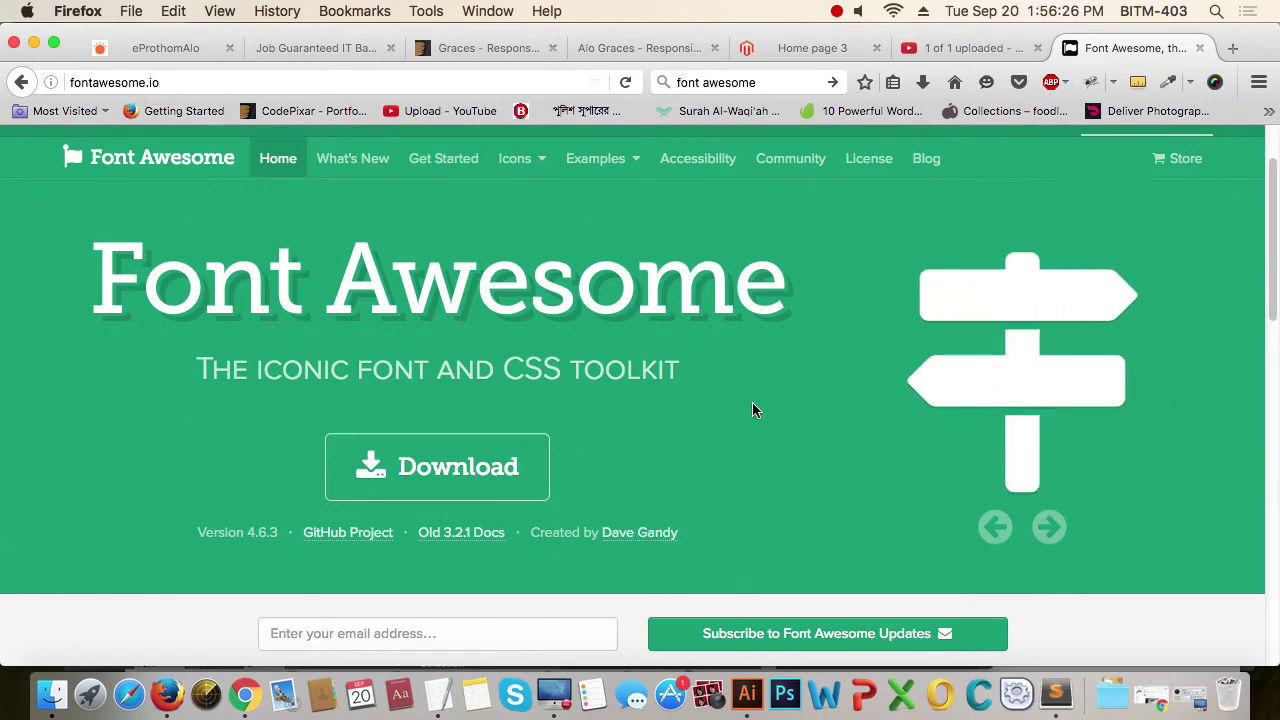
scroll(757, 409, down, 3)
scroll(757, 409, up, 5)
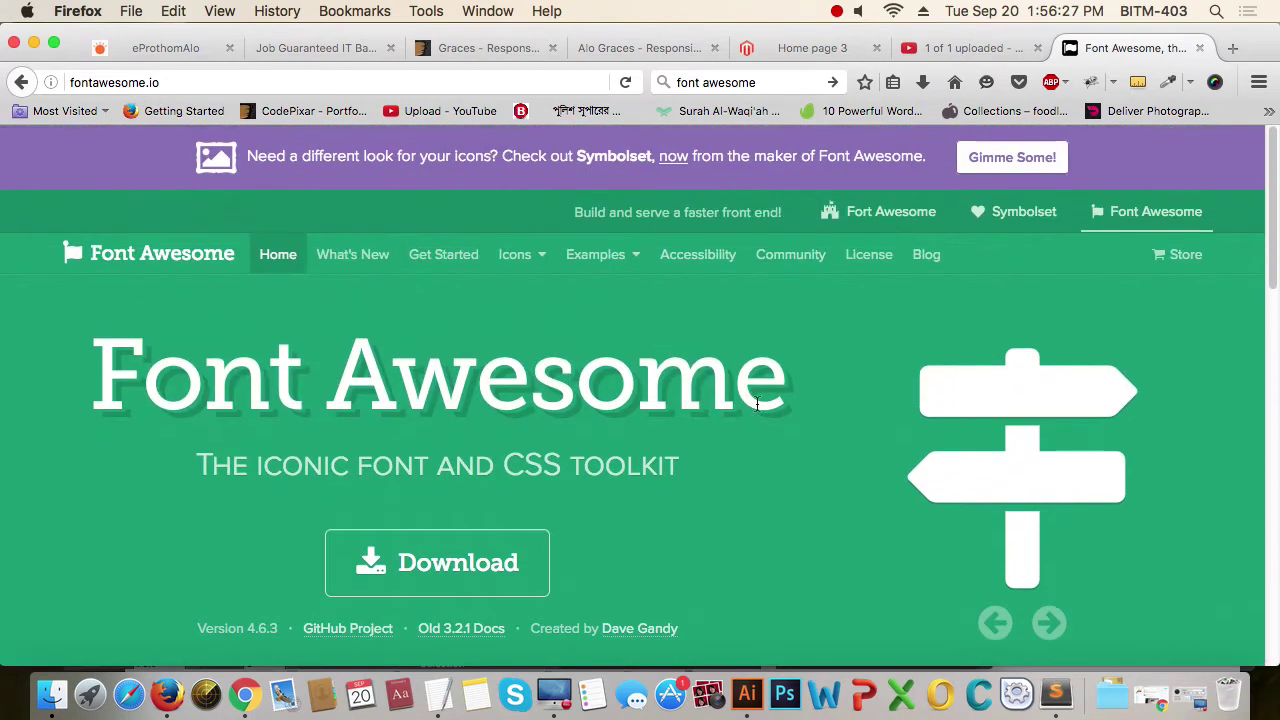
click(446, 571)
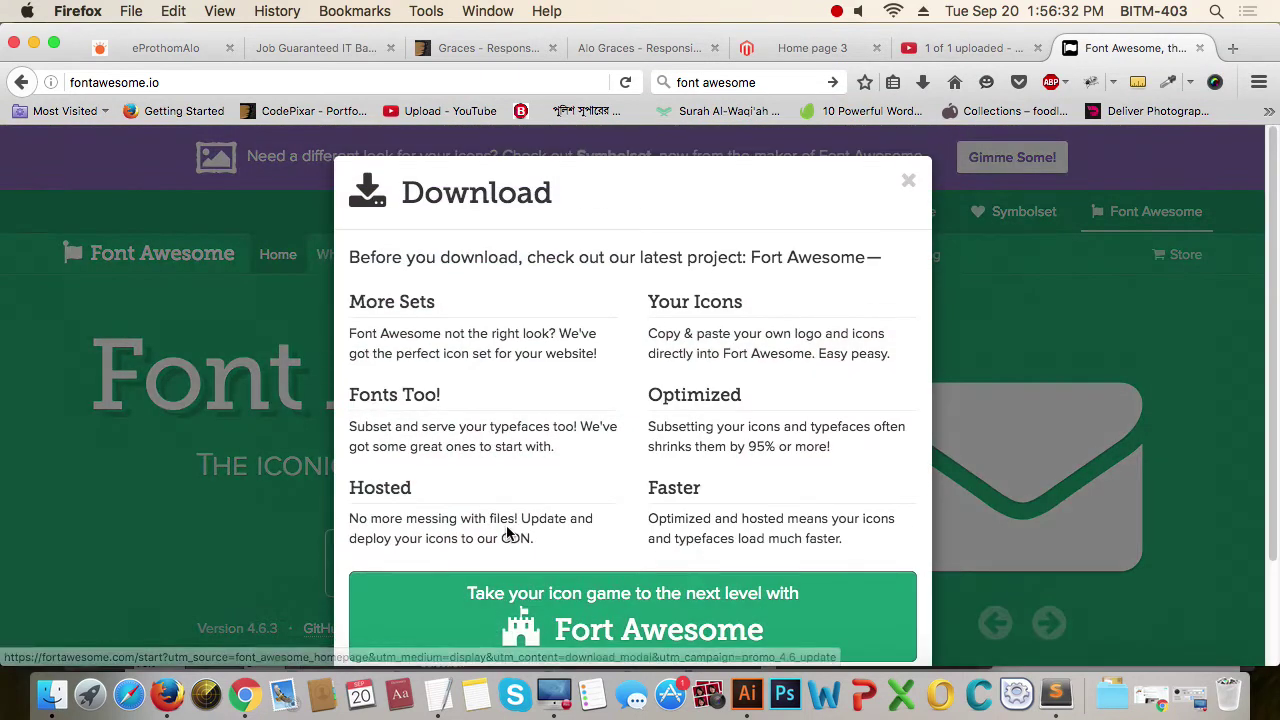
scroll(663, 540, down, 3)
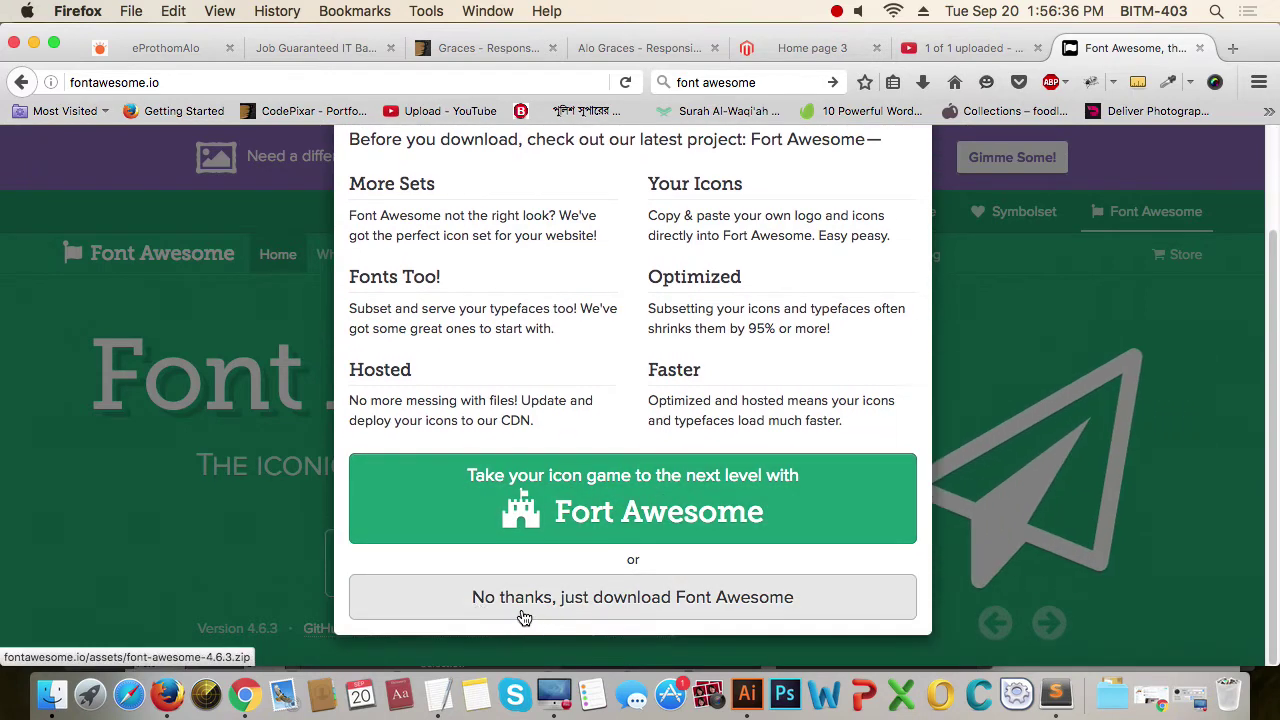
click(652, 598)
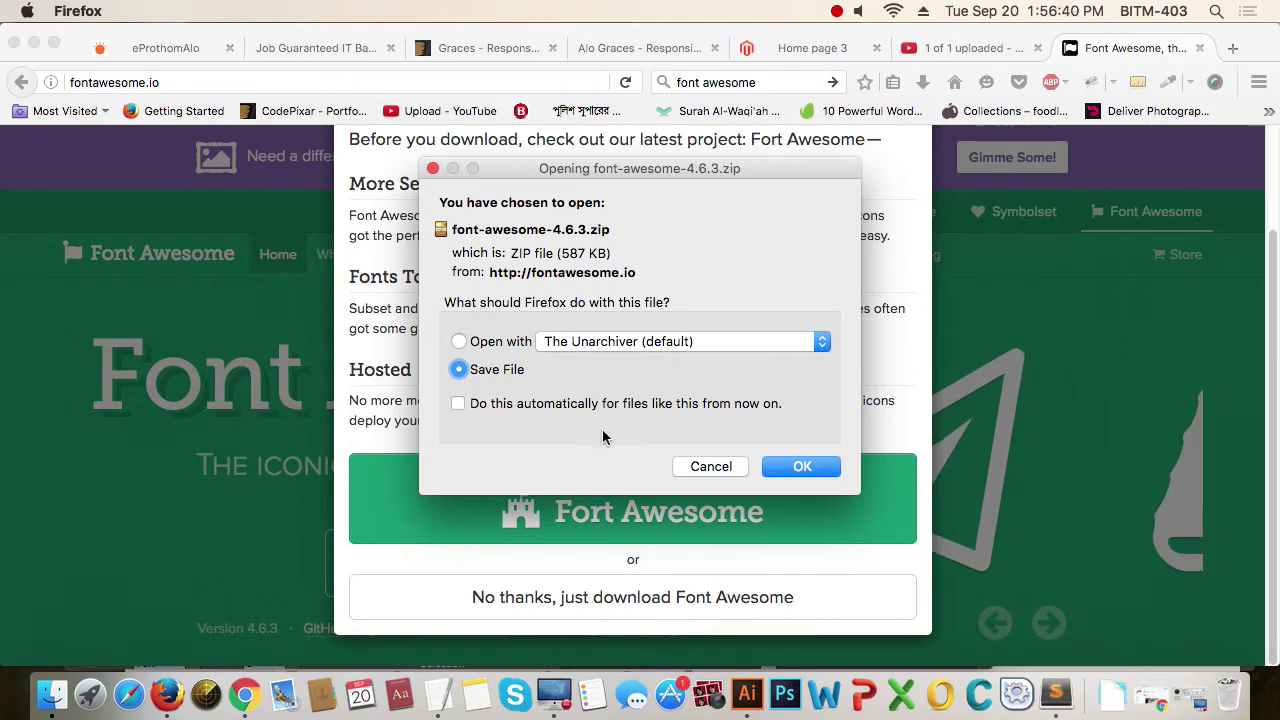
click(800, 466)
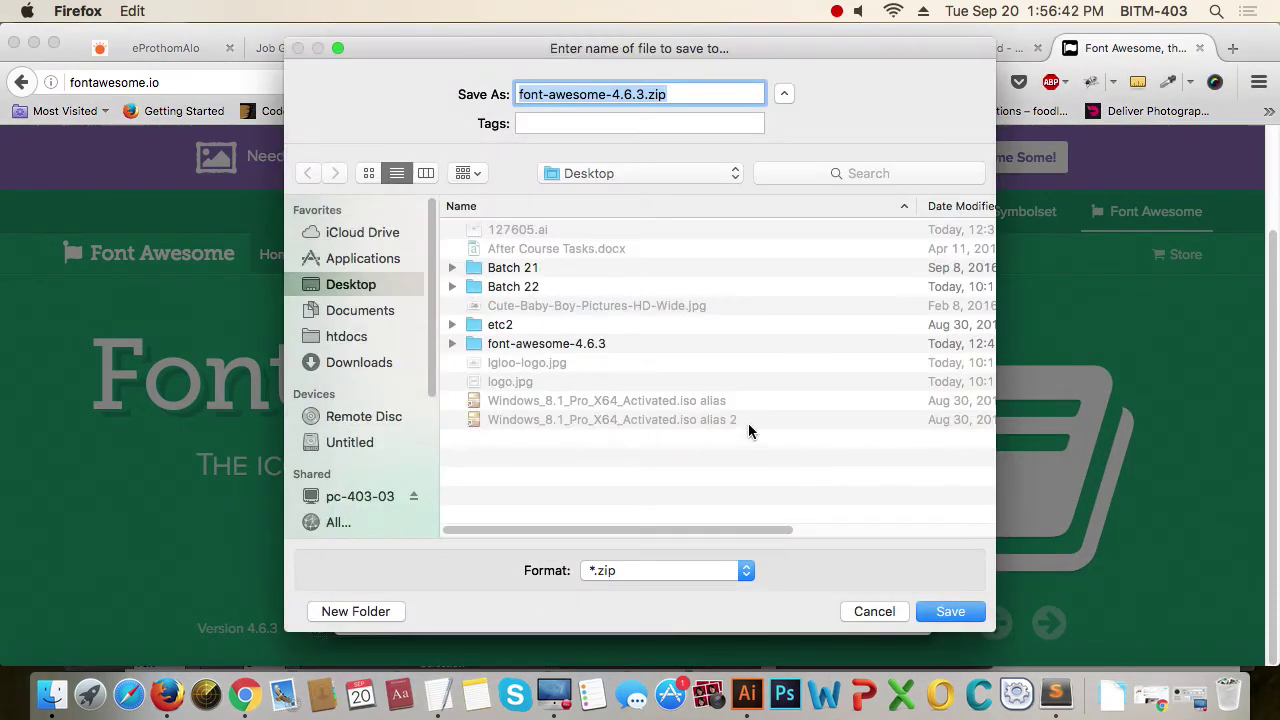
click(950, 611)
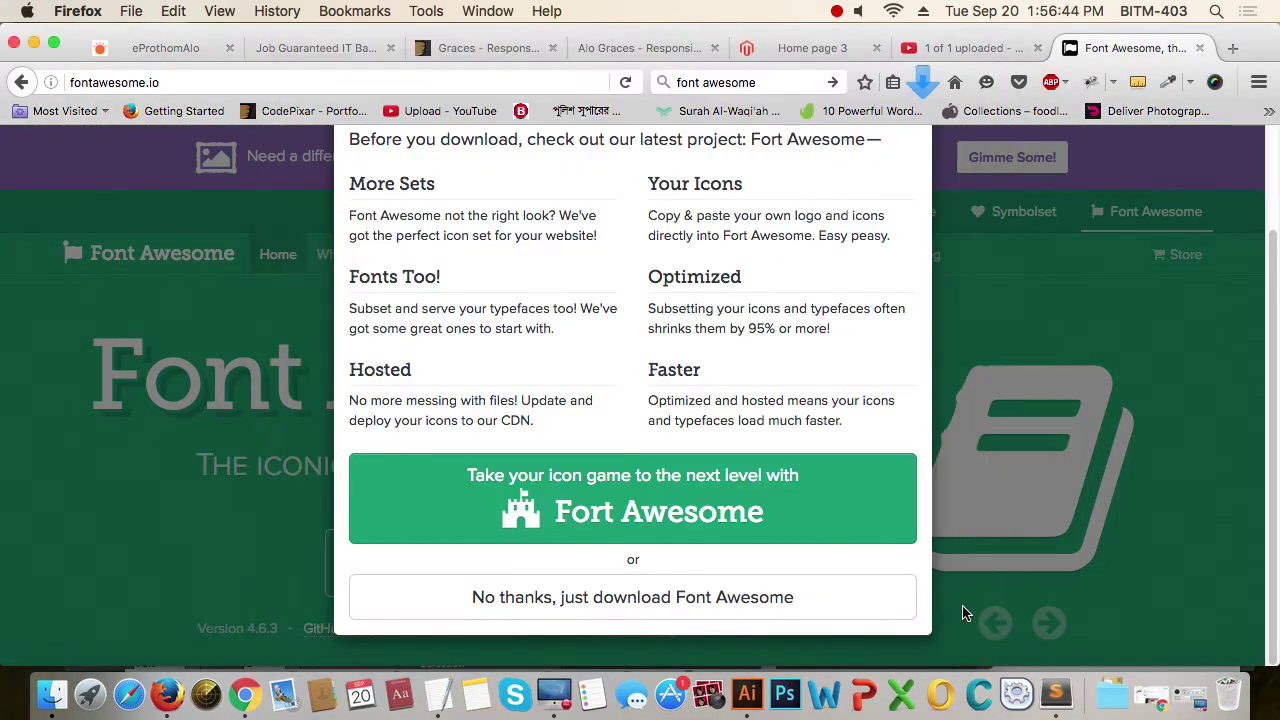
Reveal the newest font-awesome-4.6.3.zip download in Finder and open the font-awesome-4.6.3 folder beside it.
click(922, 81)
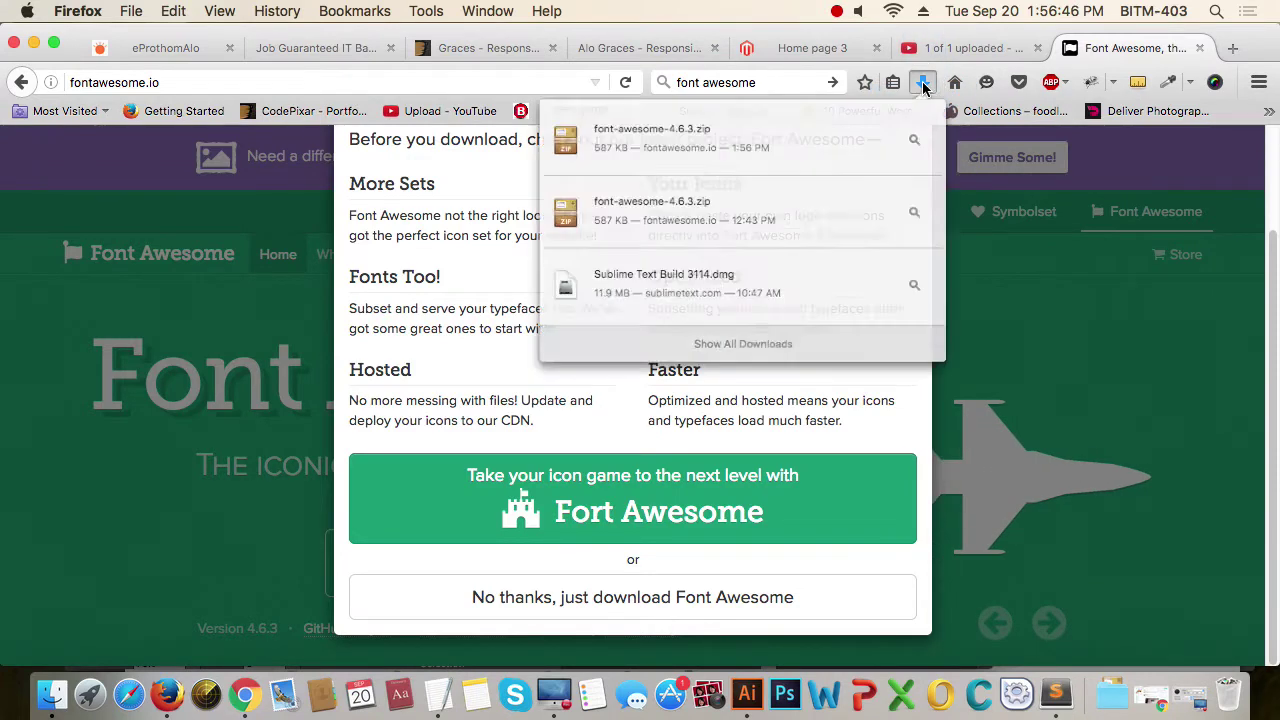
click(915, 139)
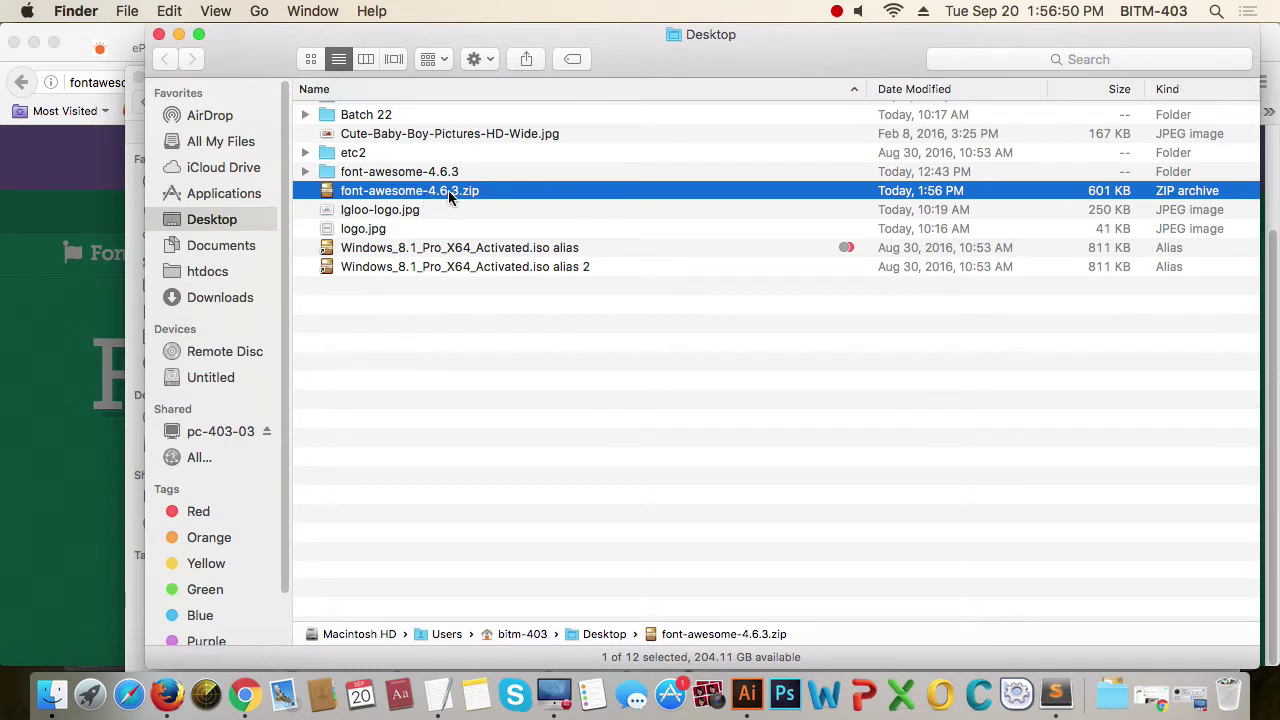
click(409, 172)
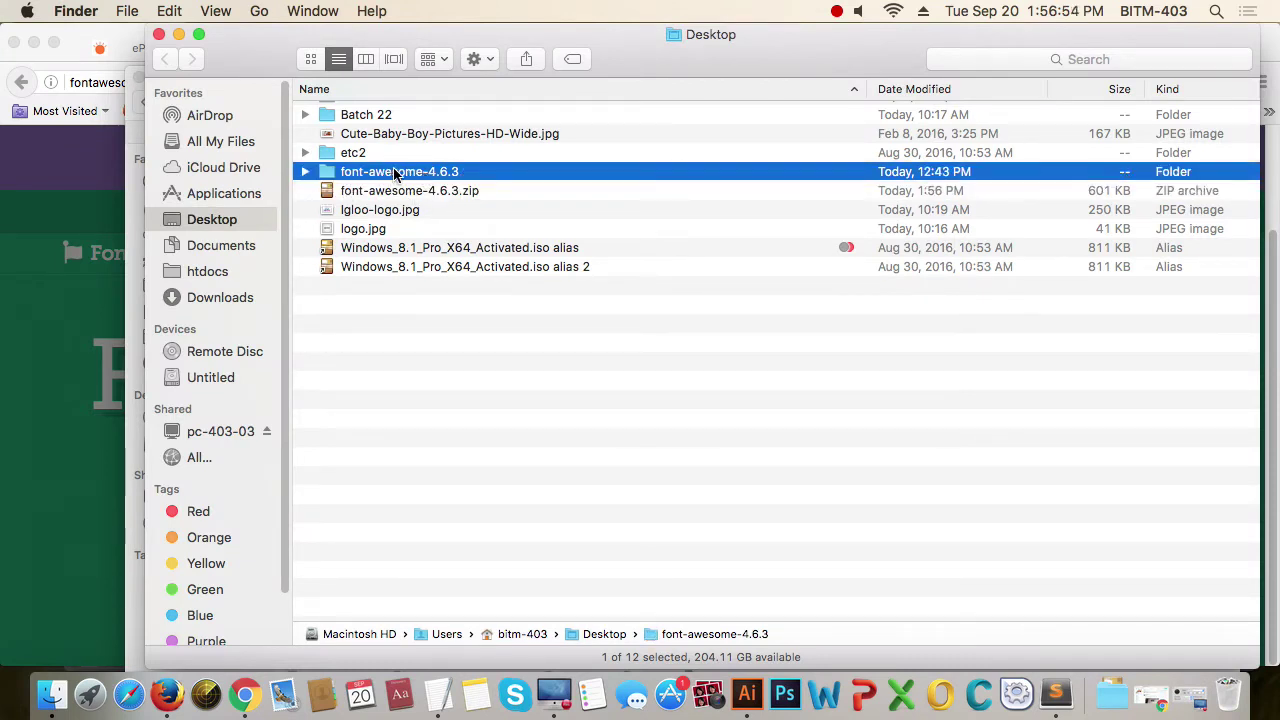
double_click(390, 172)
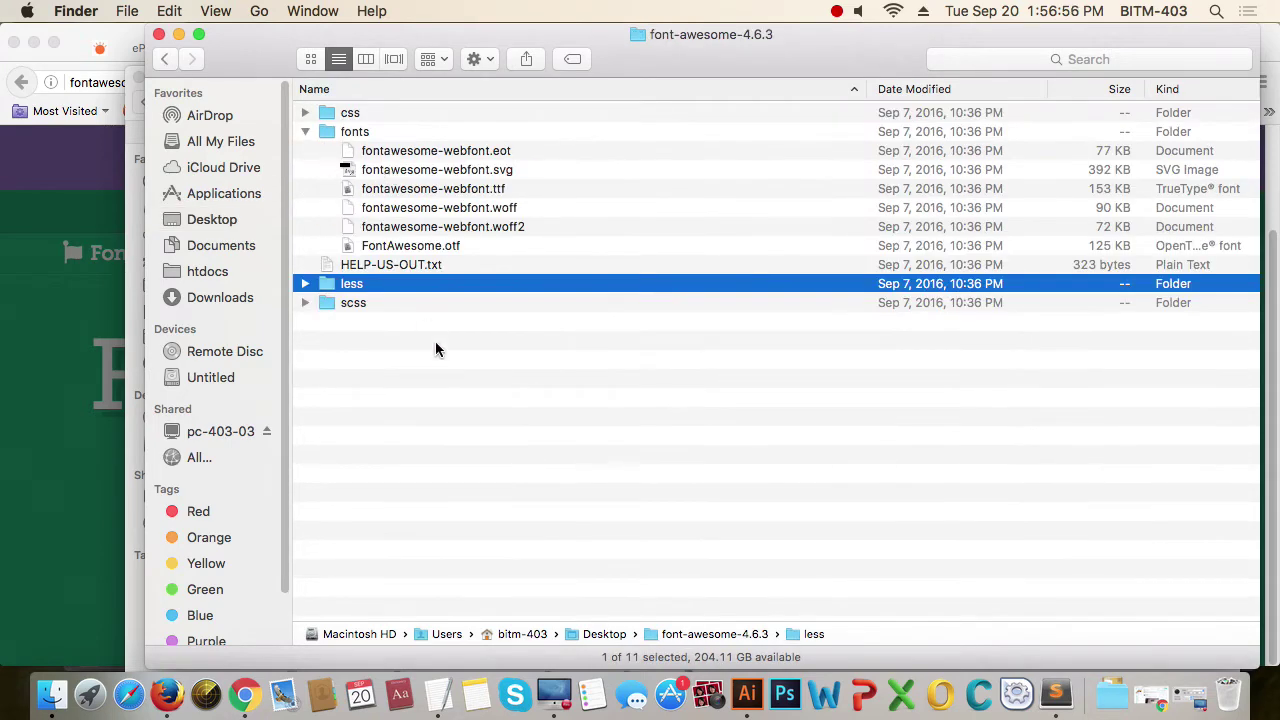
Collapse the expanded fonts listing and open the fonts folder in its own view.
click(432, 377)
click(305, 131)
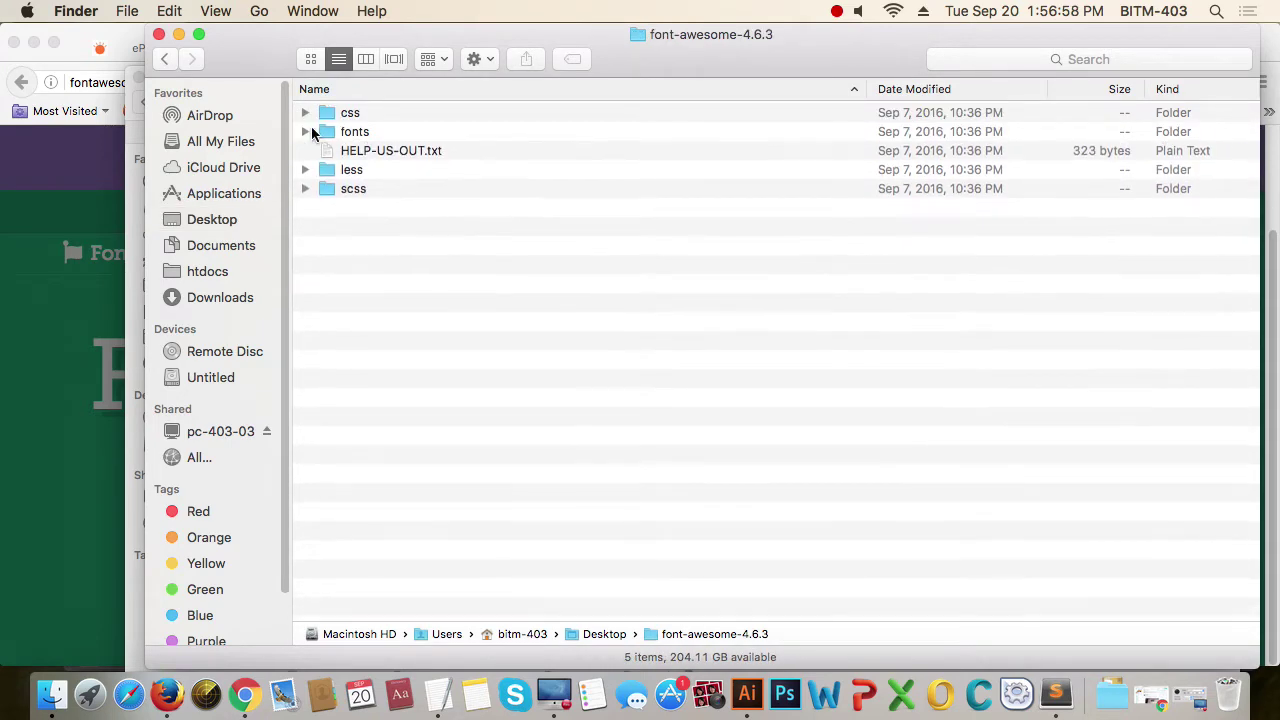
click(358, 132)
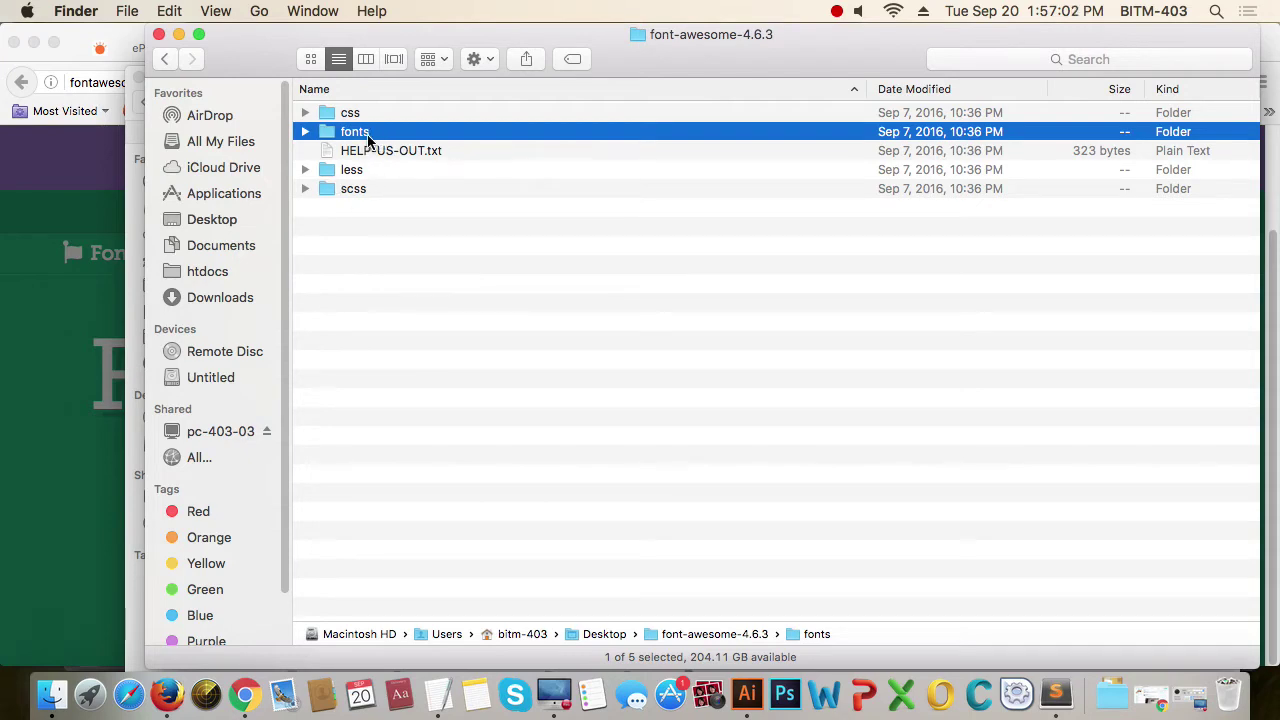
double_click(326, 131)
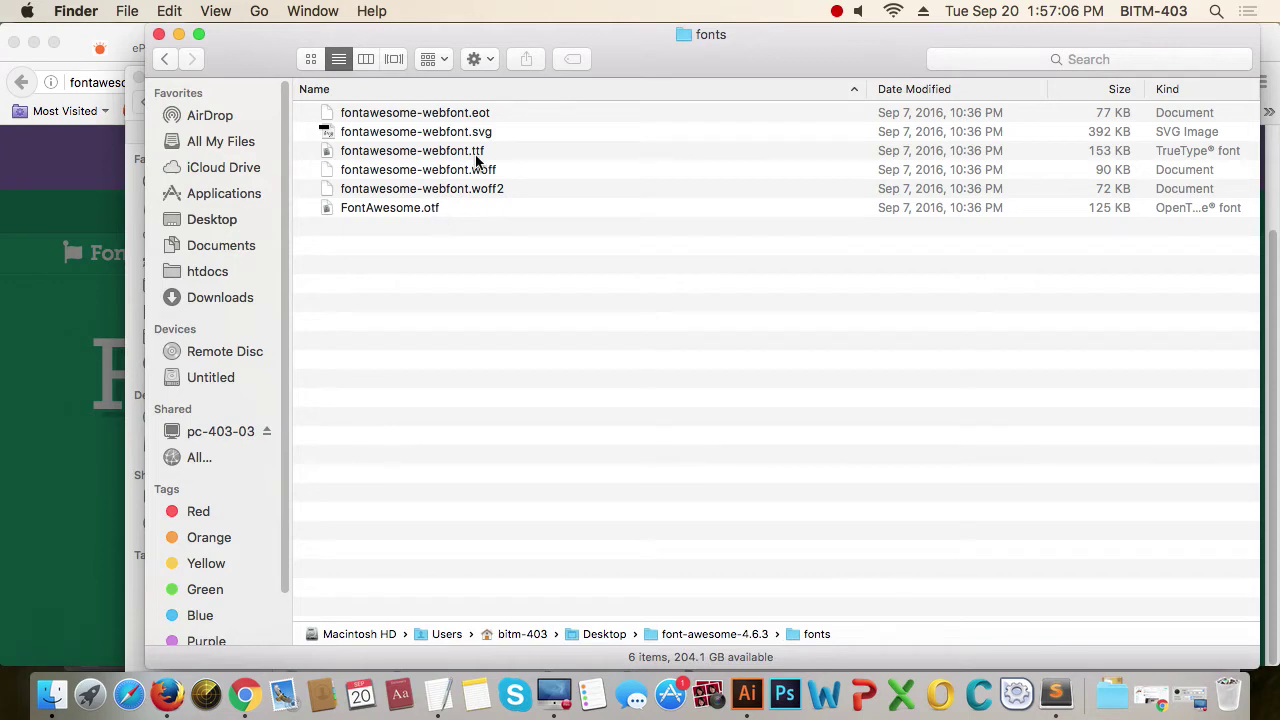
Check which applications can open fontawesome-webfont.ttf, leaving the file unopened.
click(468, 150)
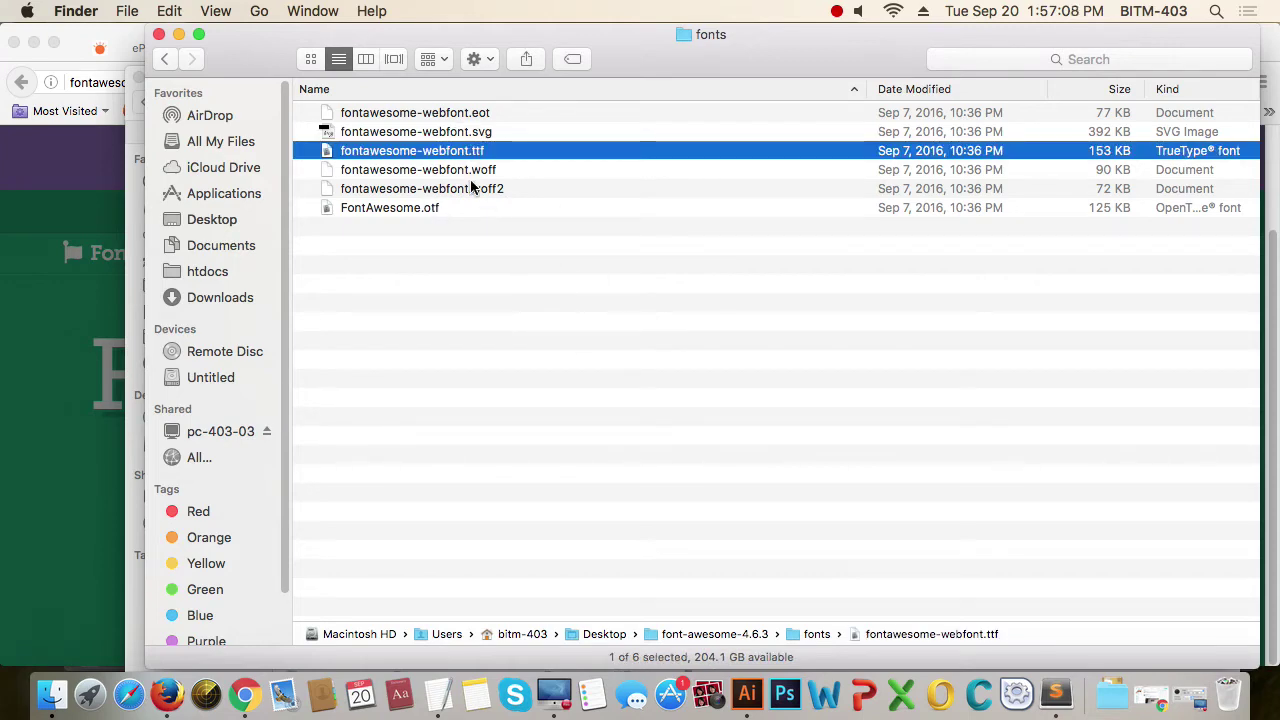
right_click(449, 157)
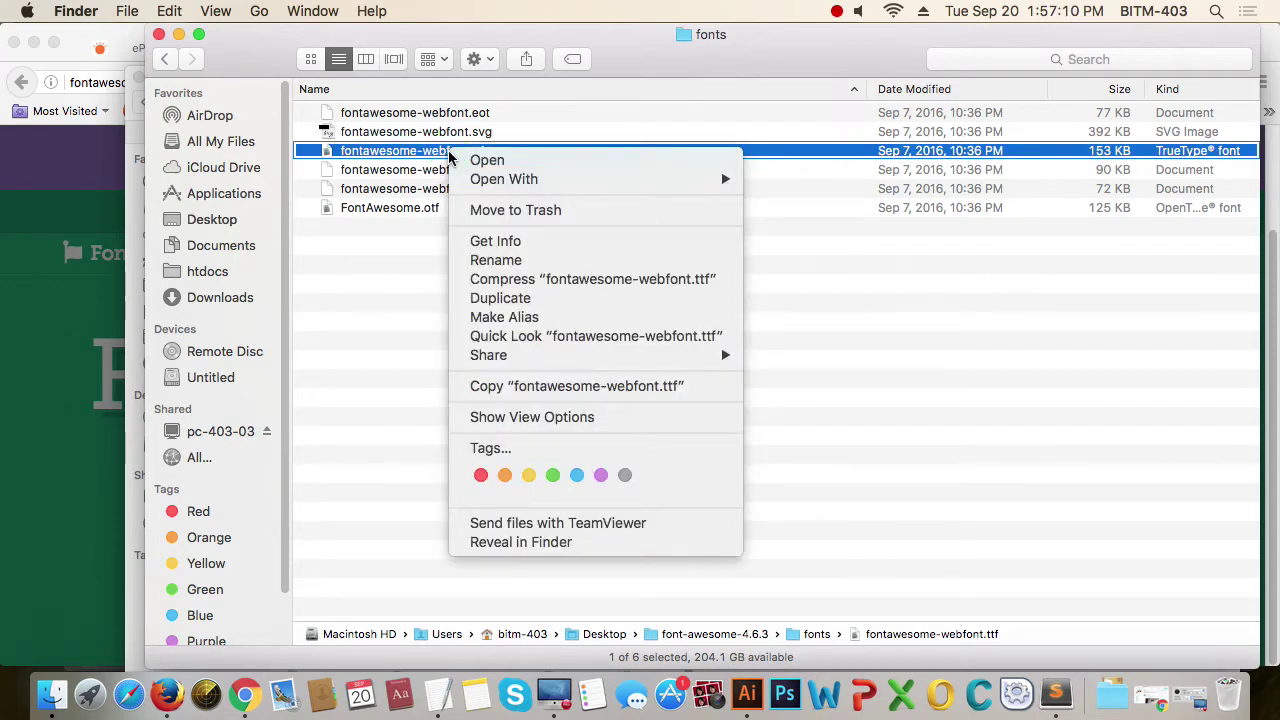
mouse_move(468, 183)
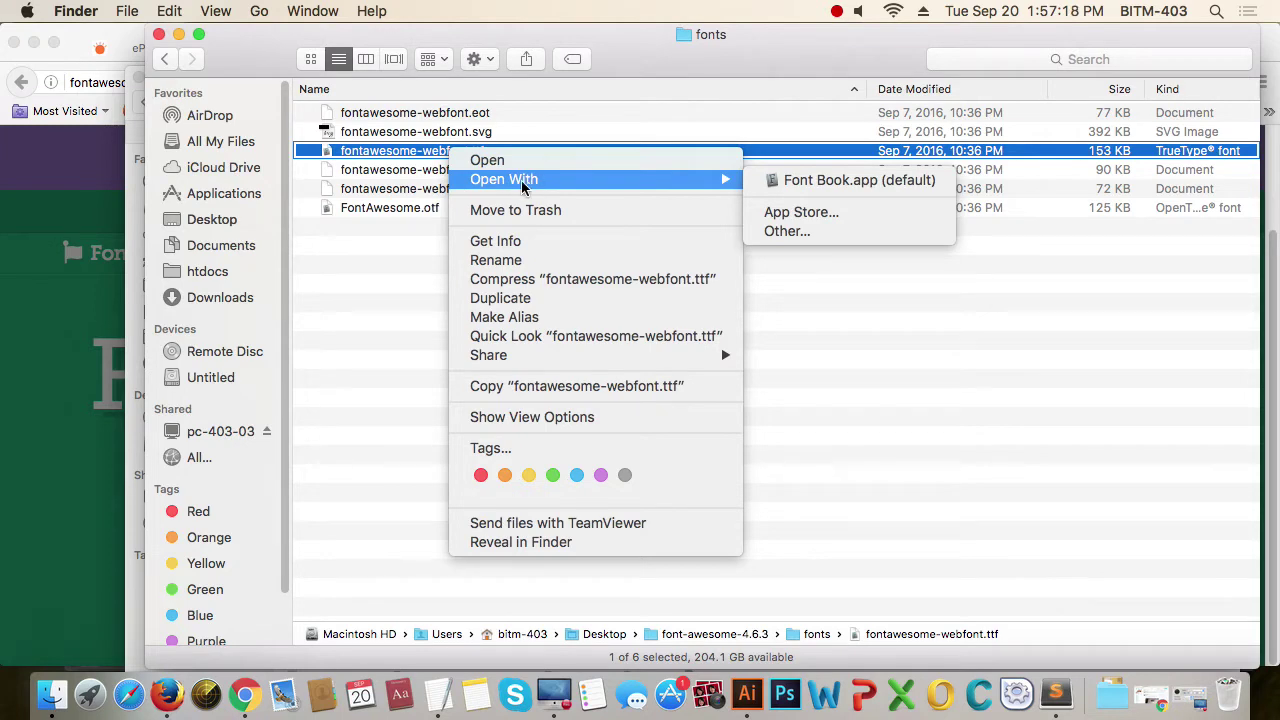
click(372, 320)
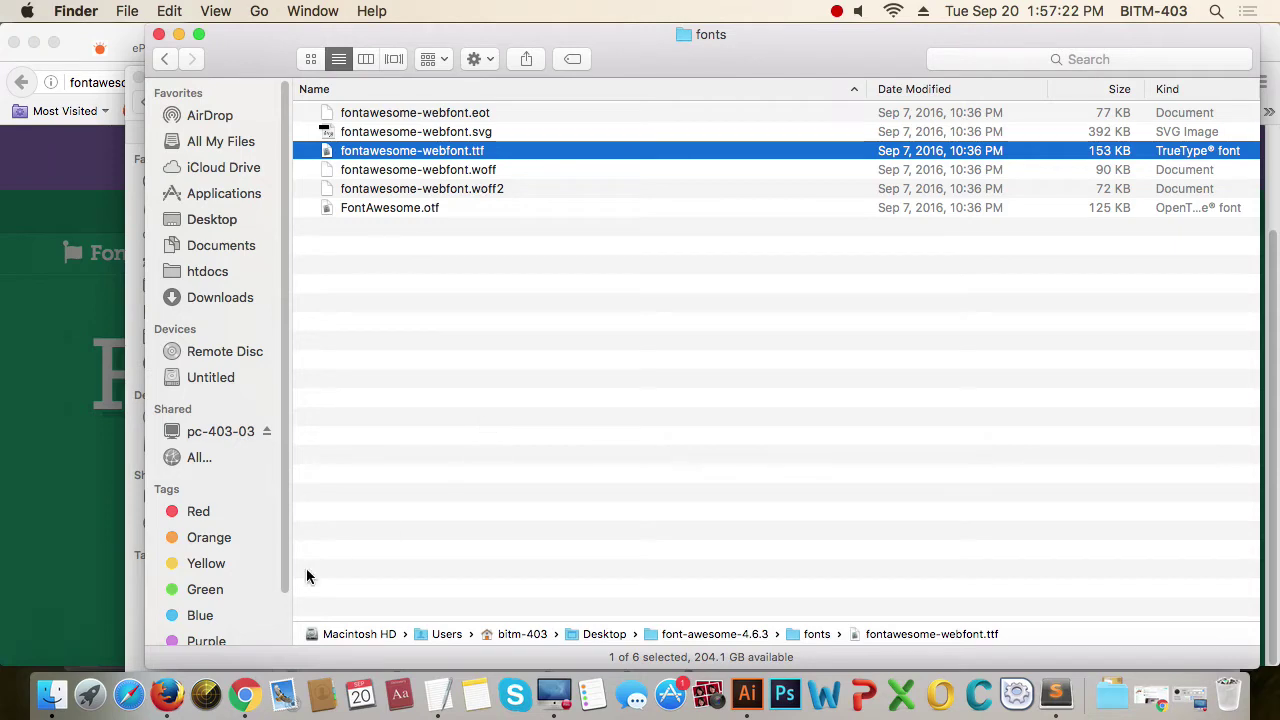
Switch to Firefox, search the web for "font awesome cheatsheet" and open the fontawesome.io Cheatsheet page.
click(172, 698)
scroll(919, 424, up, 3)
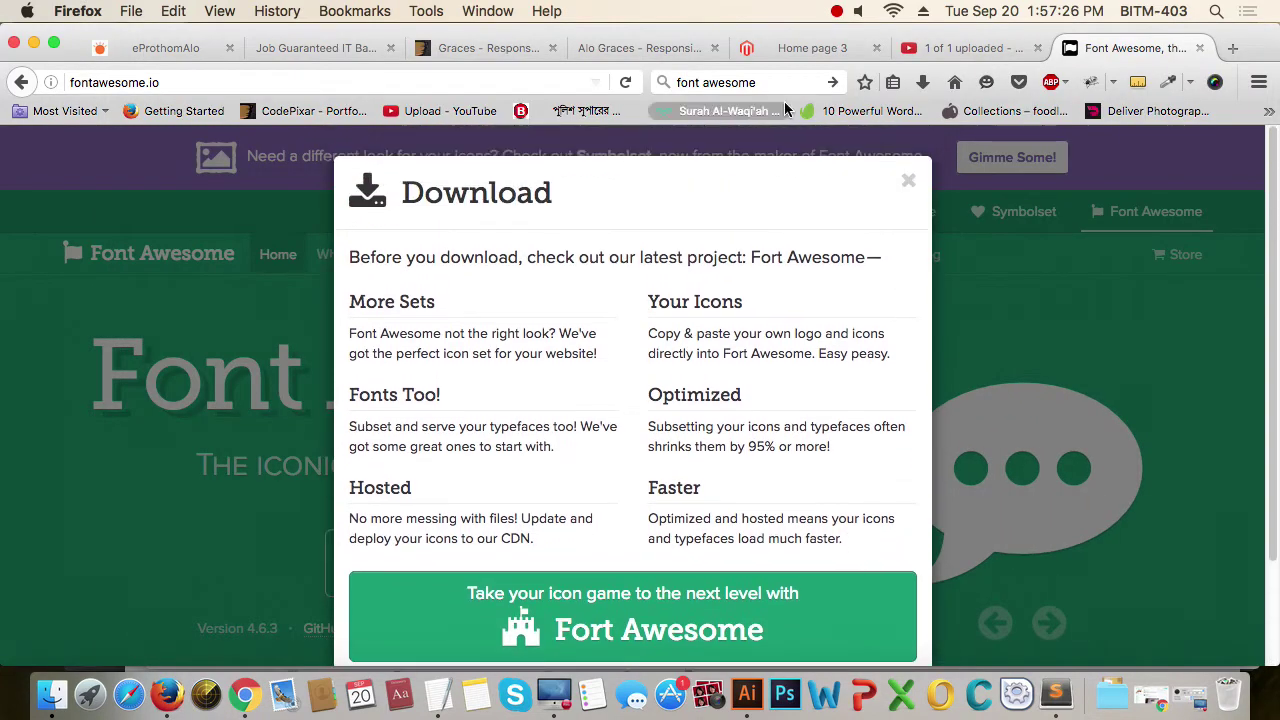
click(784, 82)
click(795, 83)
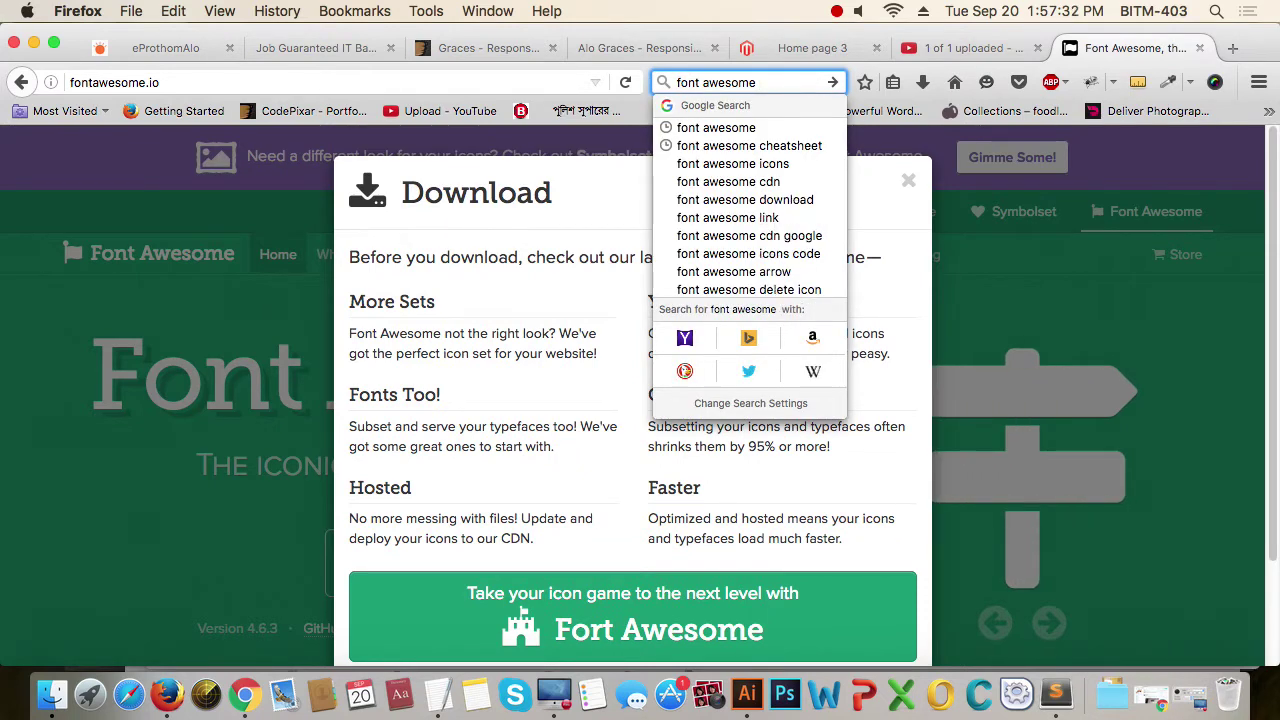
text(c)
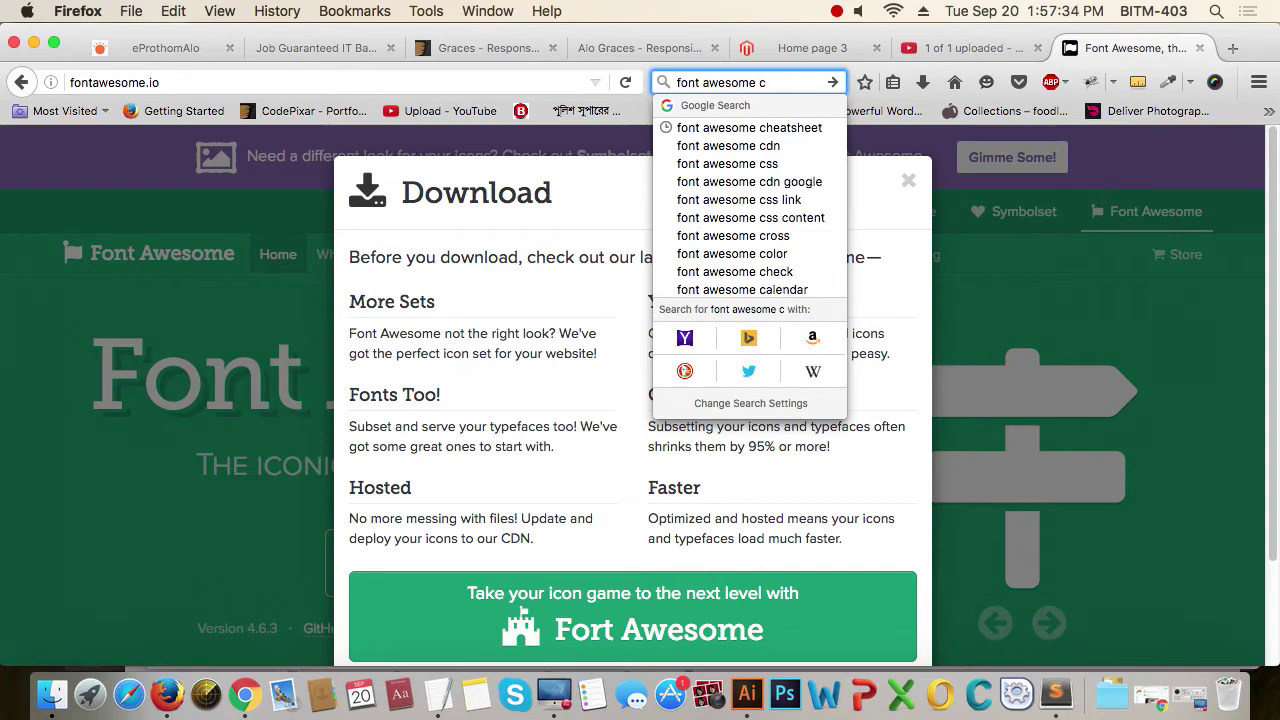
key(Down)
key(Return)
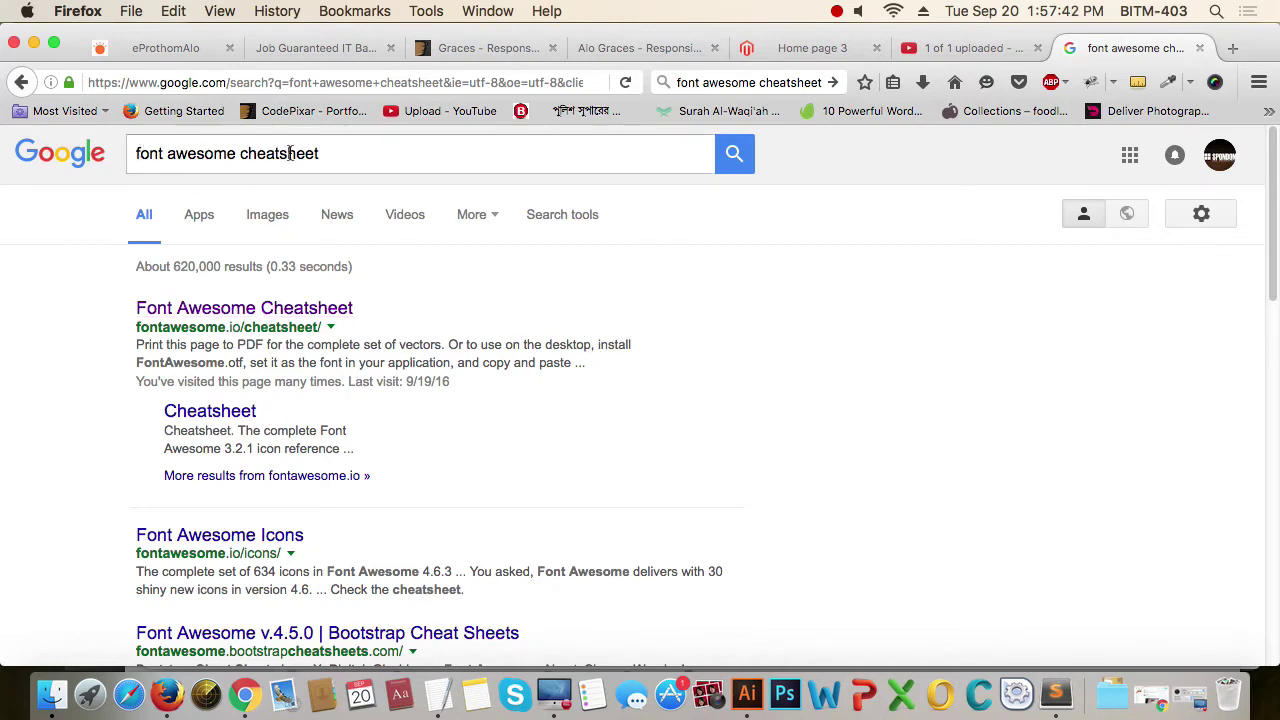
click(242, 313)
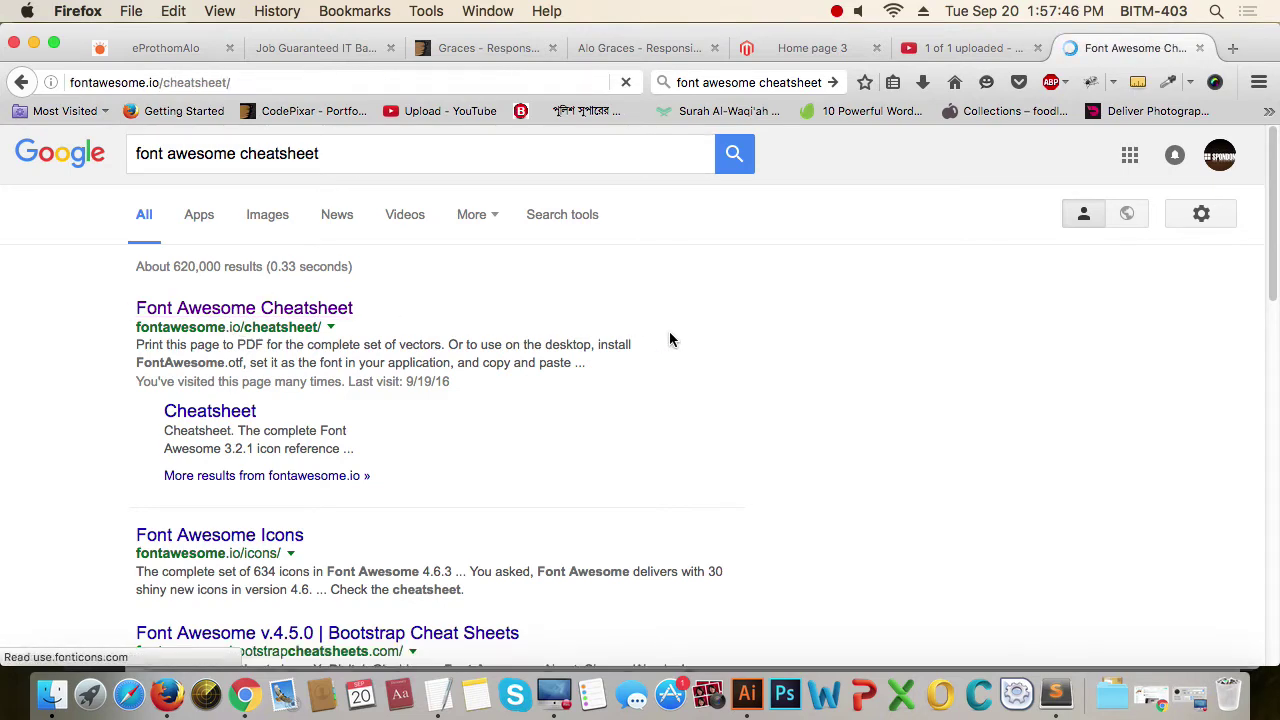
Select the car glyph in front of fa-automobile in the cheatsheet's icon list.
scroll(797, 351, down, 15)
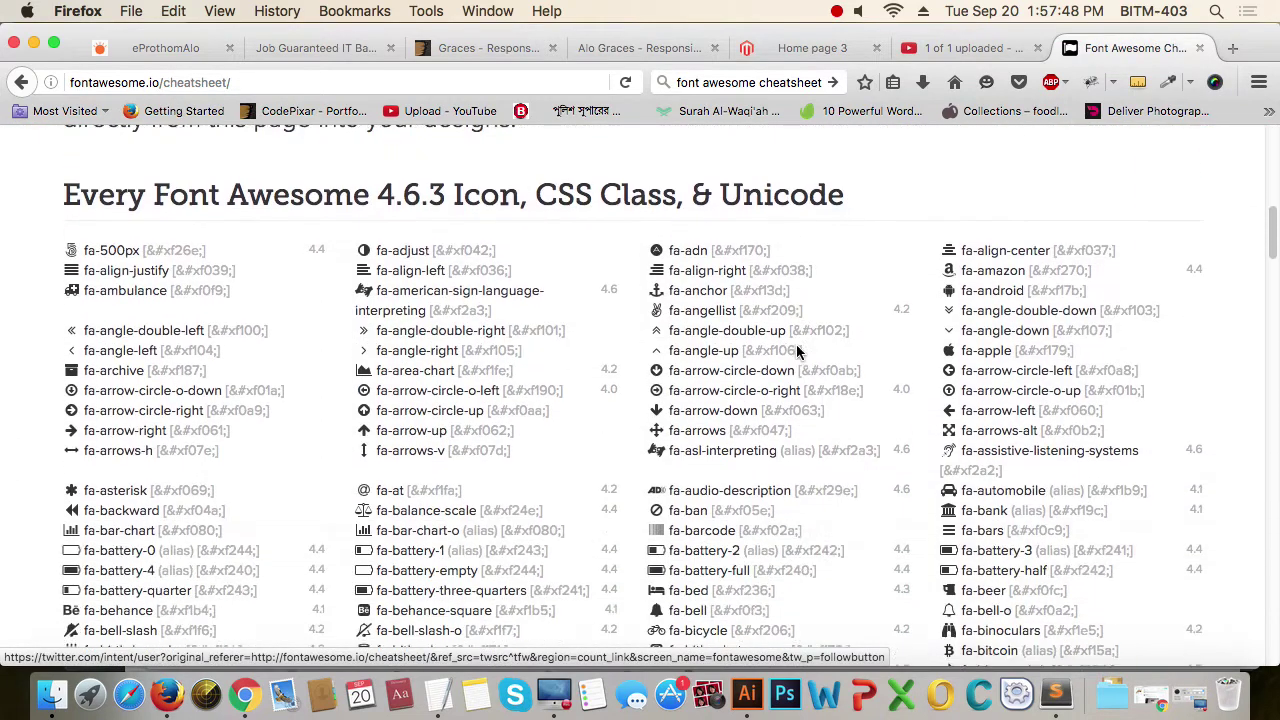
scroll(686, 445, down, 5)
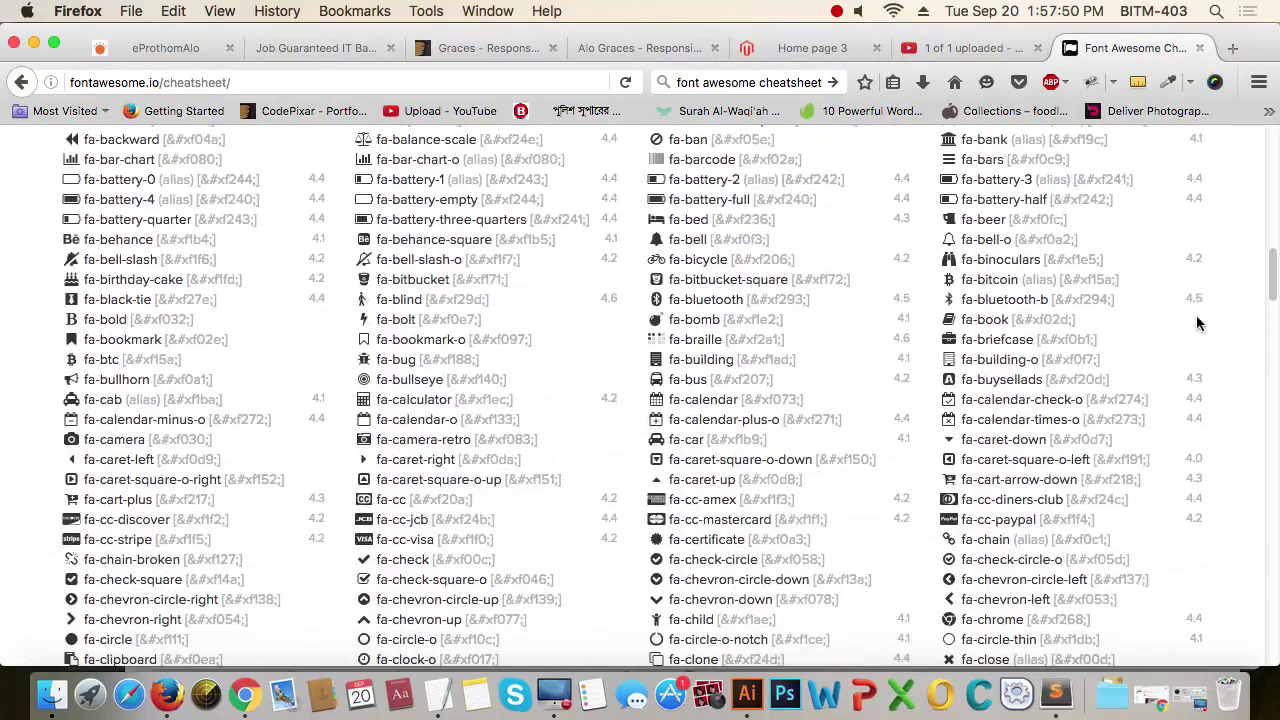
drag(1274, 283, 1252, 255)
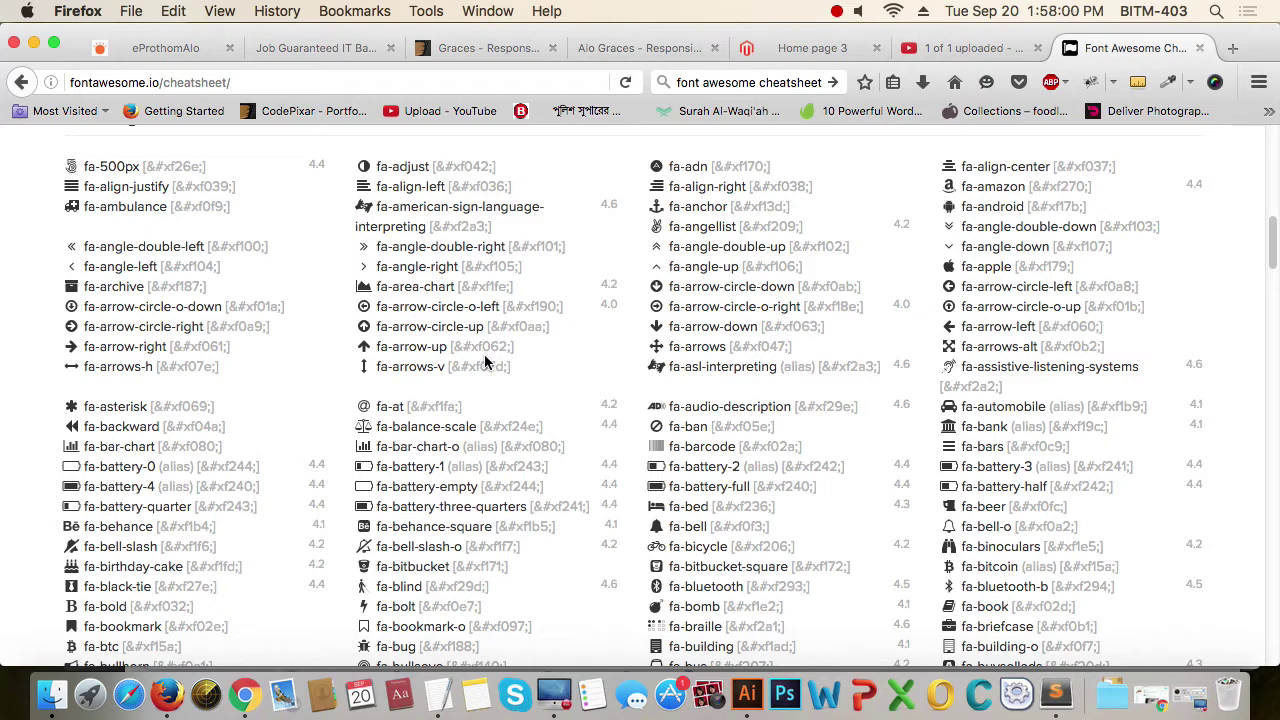
scroll(955, 385, down, 1)
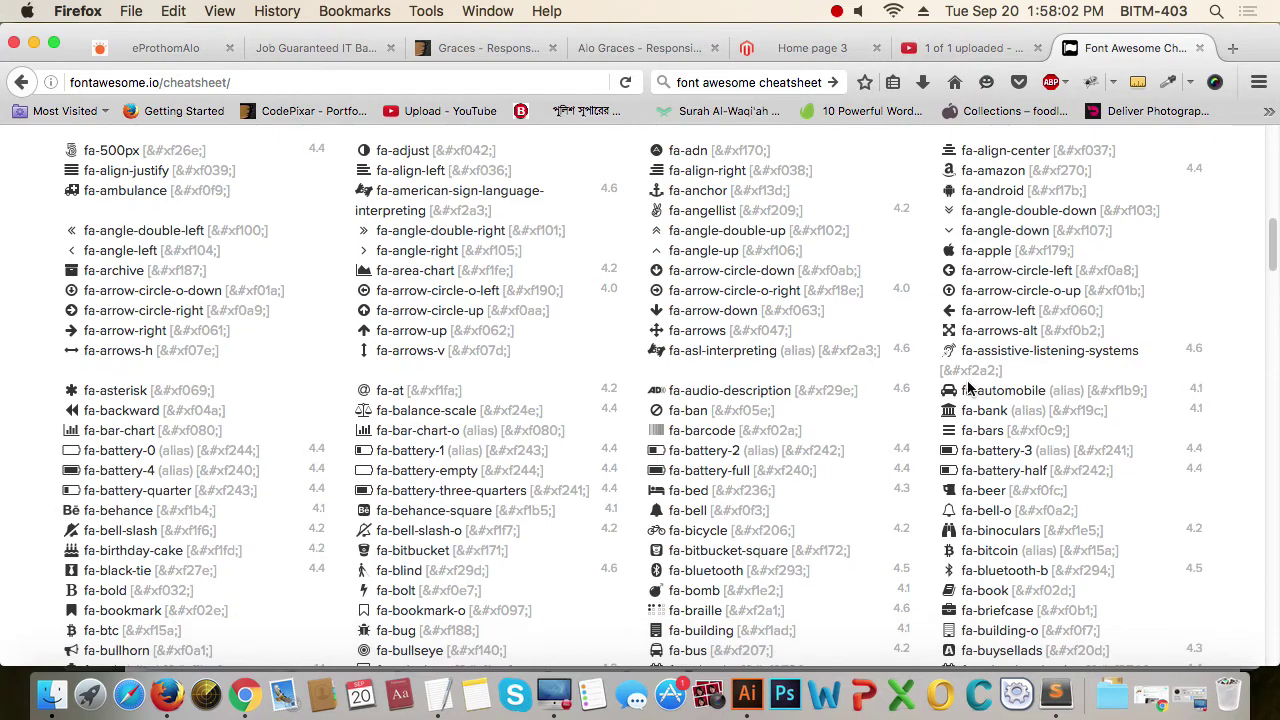
click(955, 388)
click(948, 411)
click(955, 390)
click(950, 390)
key(super+Tab)
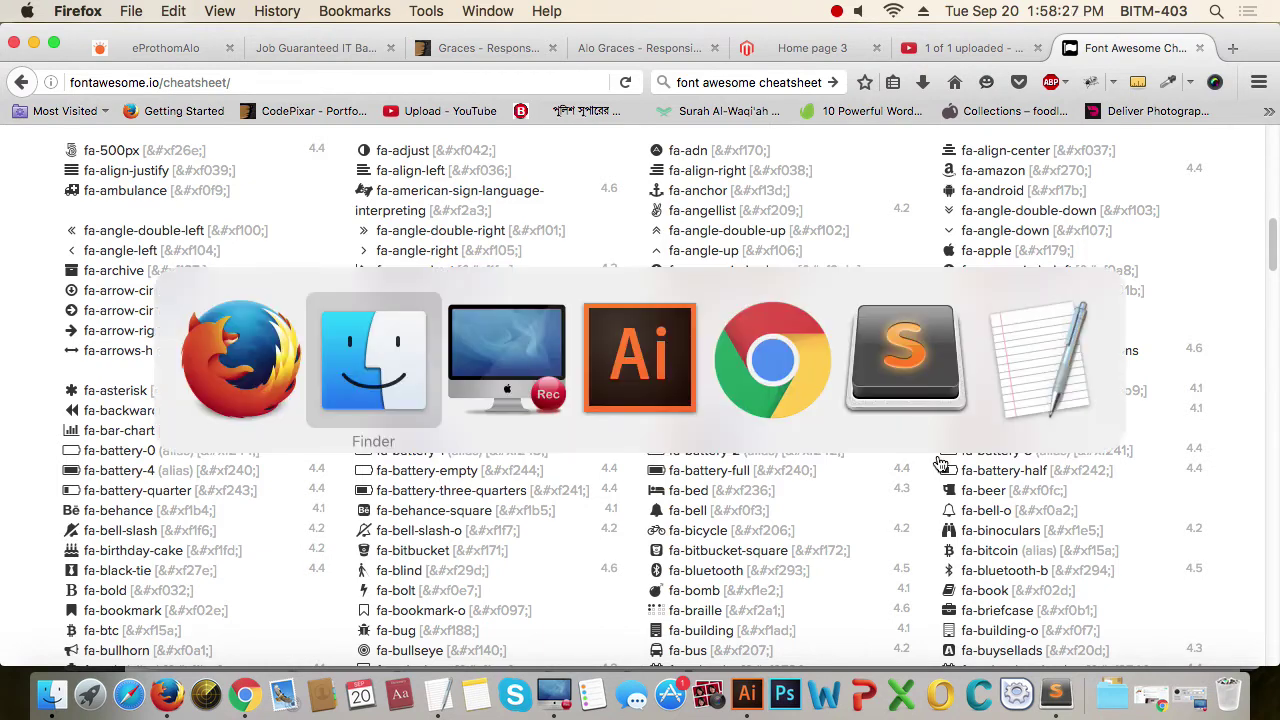
key(super+Tab)
key(super+Tab)
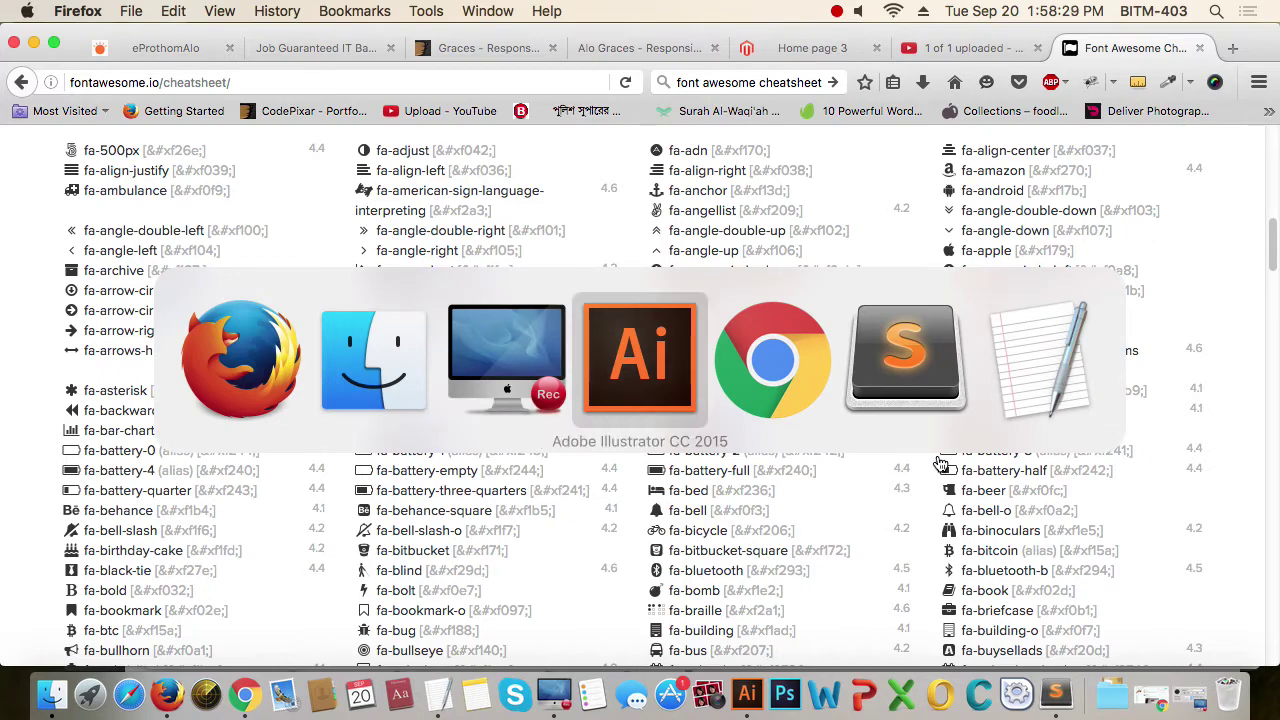
key(super+shift+Tab)
key(super+shift+Tab)
key(super+shift+Tab)
Copy the selected car glyph and switch to Adobe Illustrator.
click(174, 11)
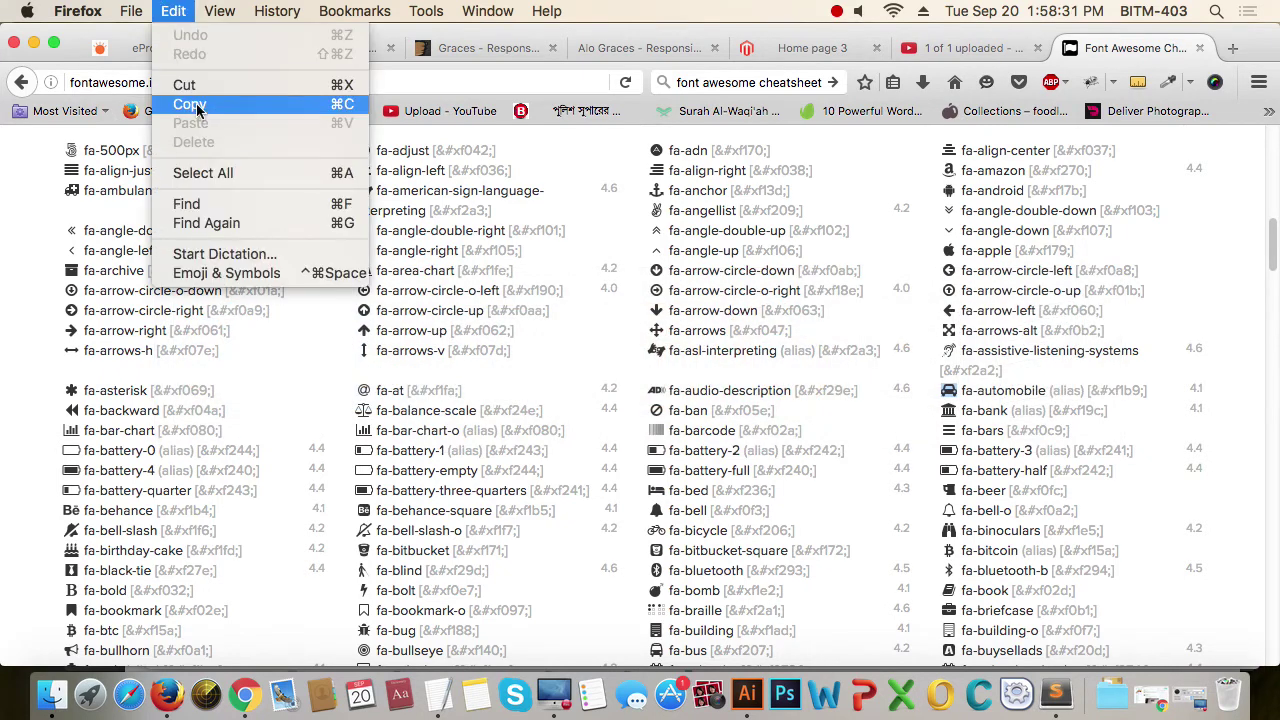
click(197, 107)
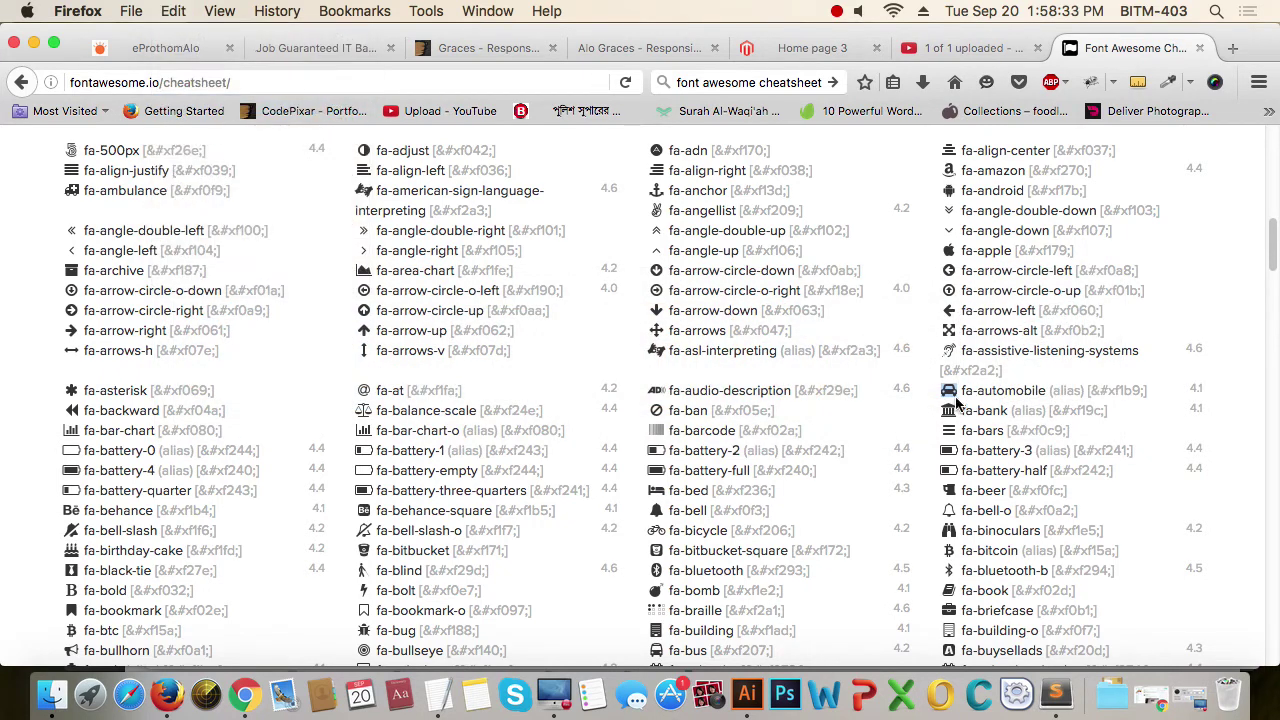
key(super+Tab)
key(super+Tab)
key(super+Tab)
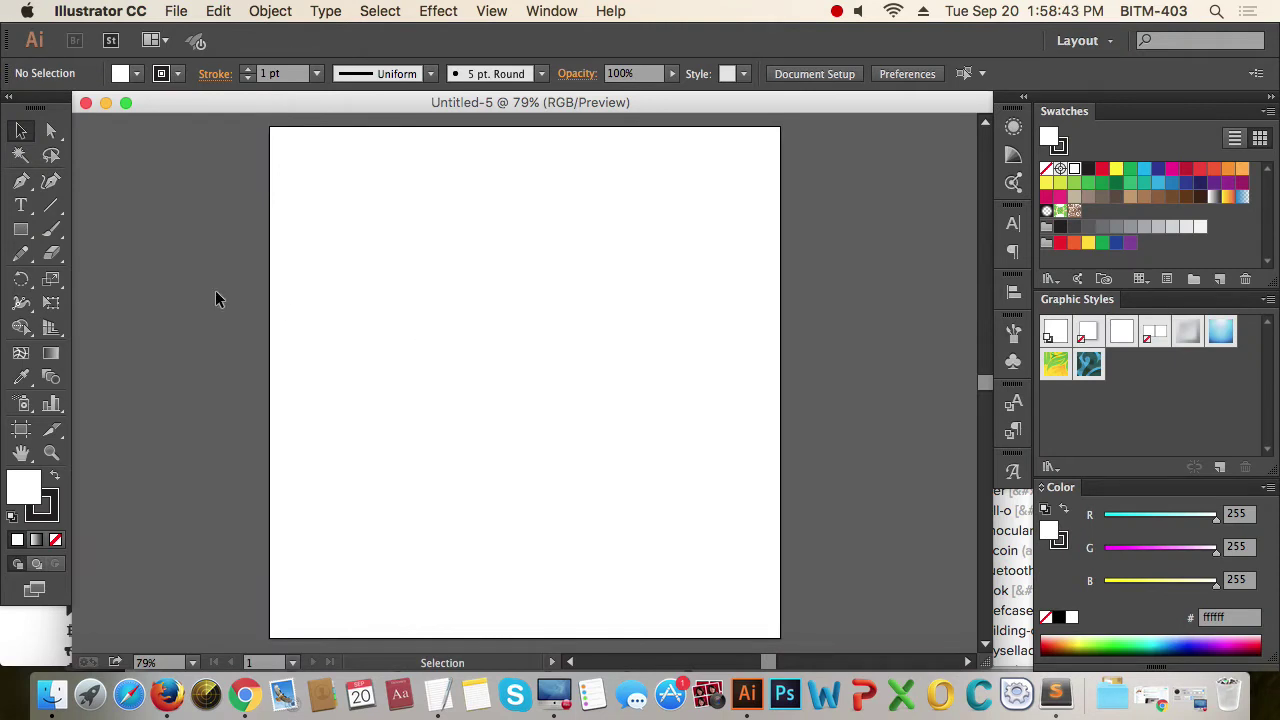
Create a point text object in the artboard's upper-left area, paste the copied glyph into it and finish text editing.
click(21, 205)
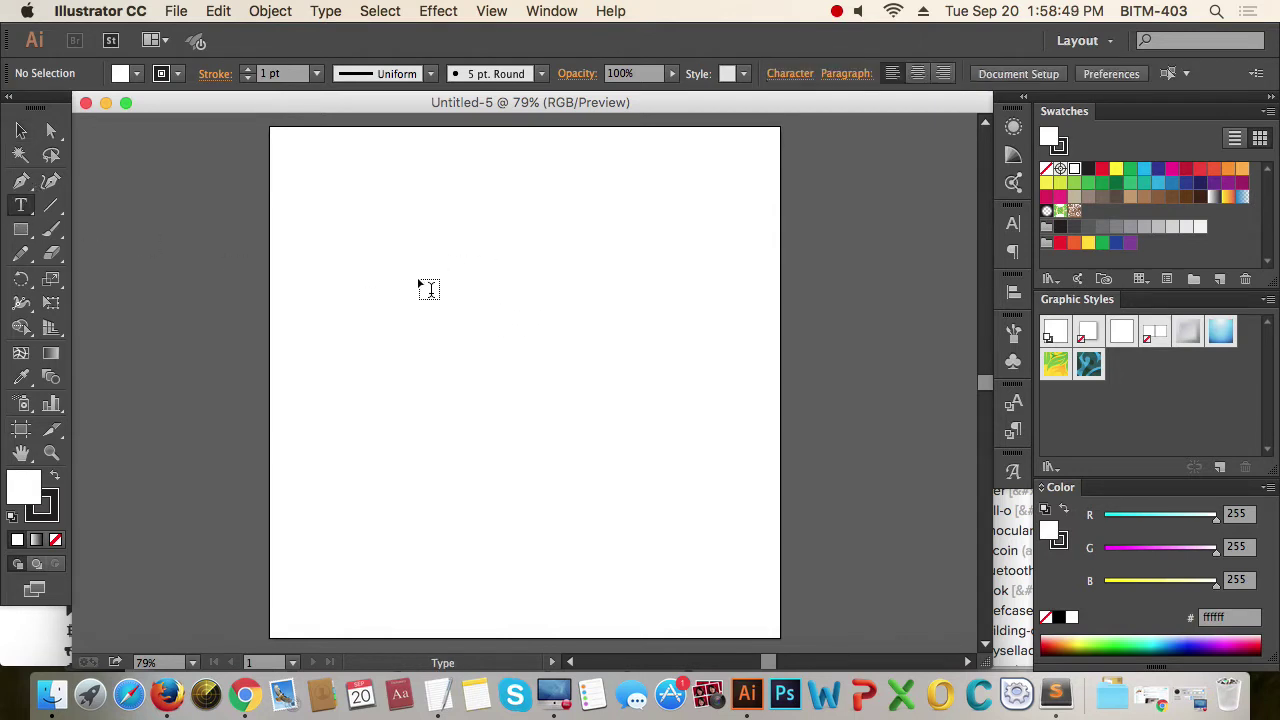
click(420, 281)
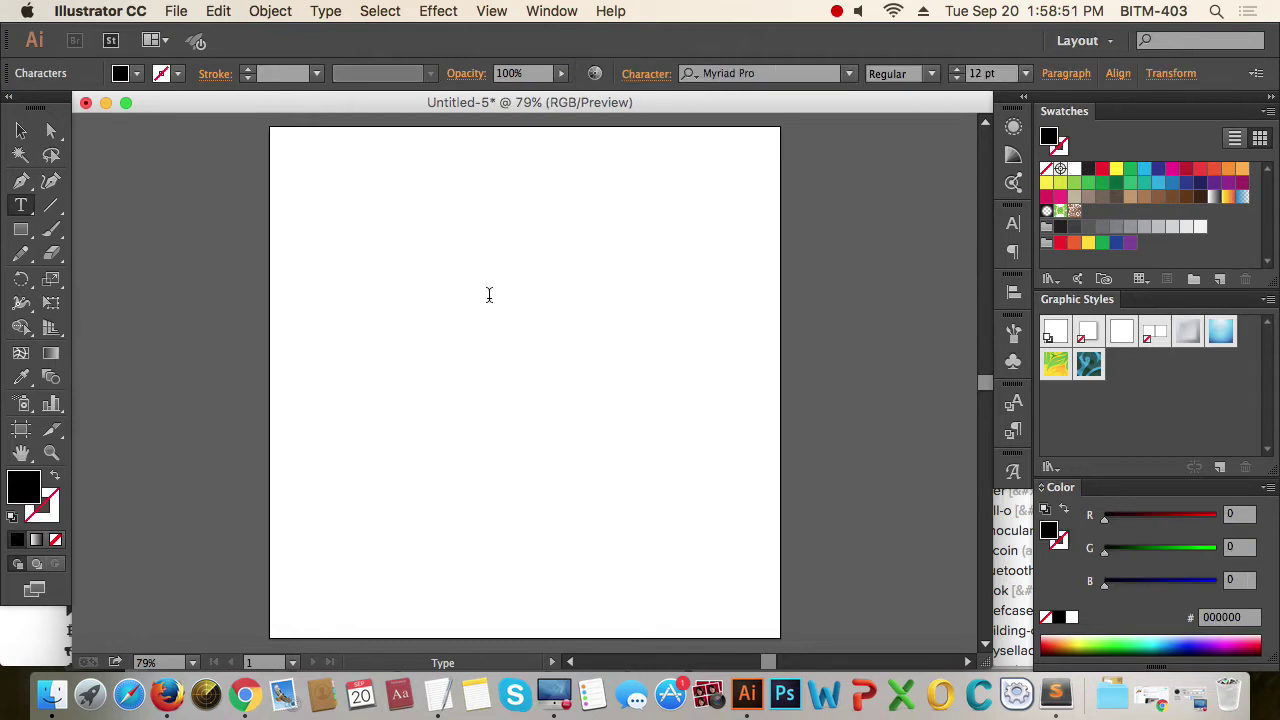
super+click(521, 352)
click(21, 131)
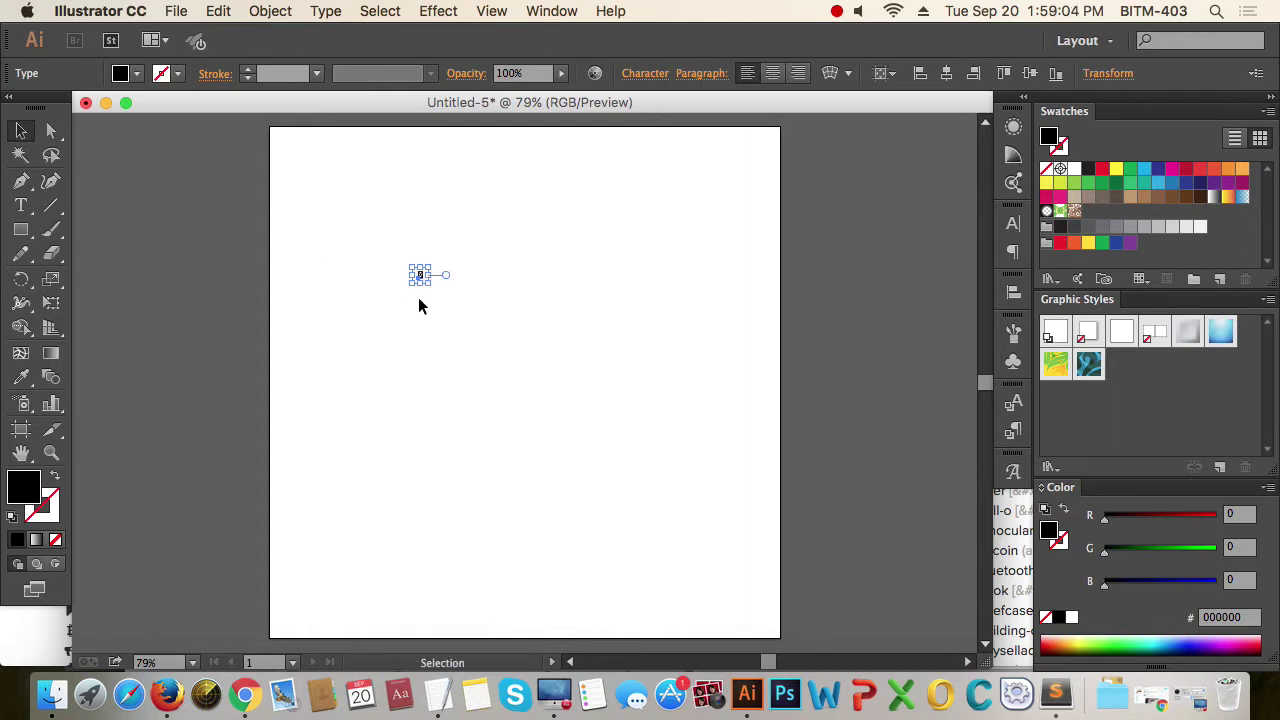
Select the pasted glyph's text object, change its font to FontAwesome and deselect it.
click(466, 326)
drag(397, 260, 460, 320)
drag(423, 243, 731, 492)
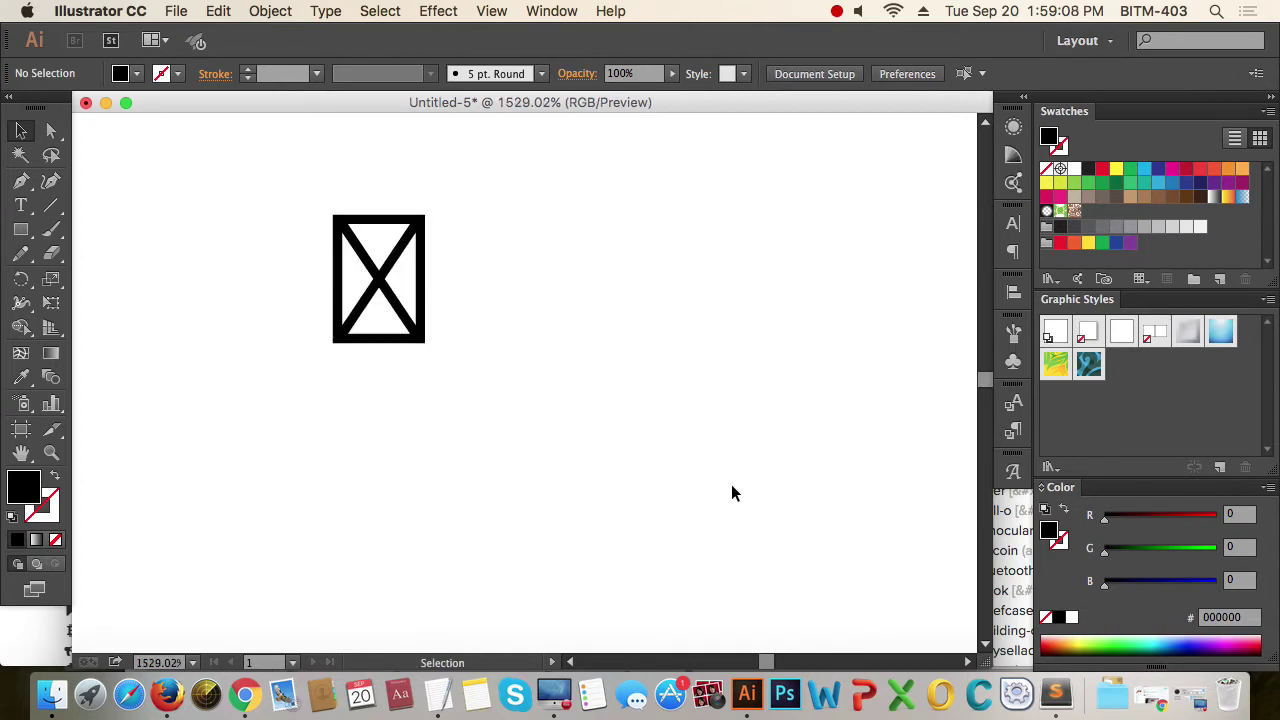
drag(533, 411, 190, 208)
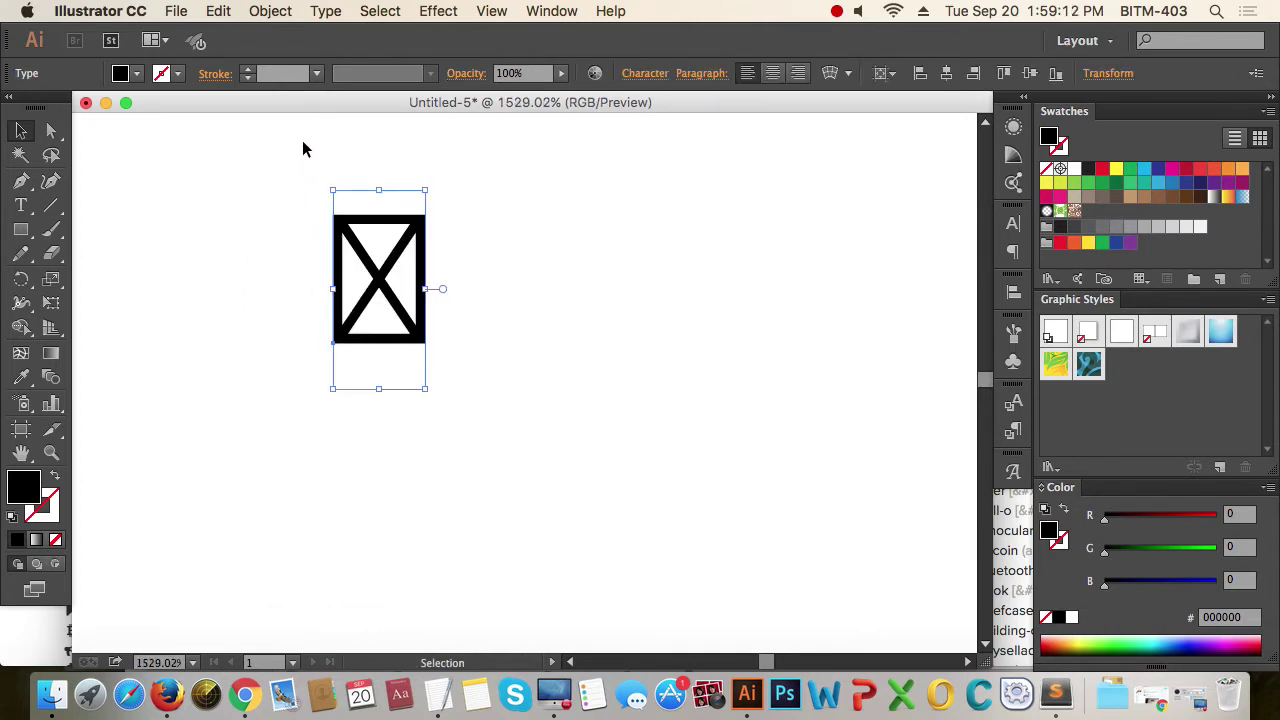
key(a)
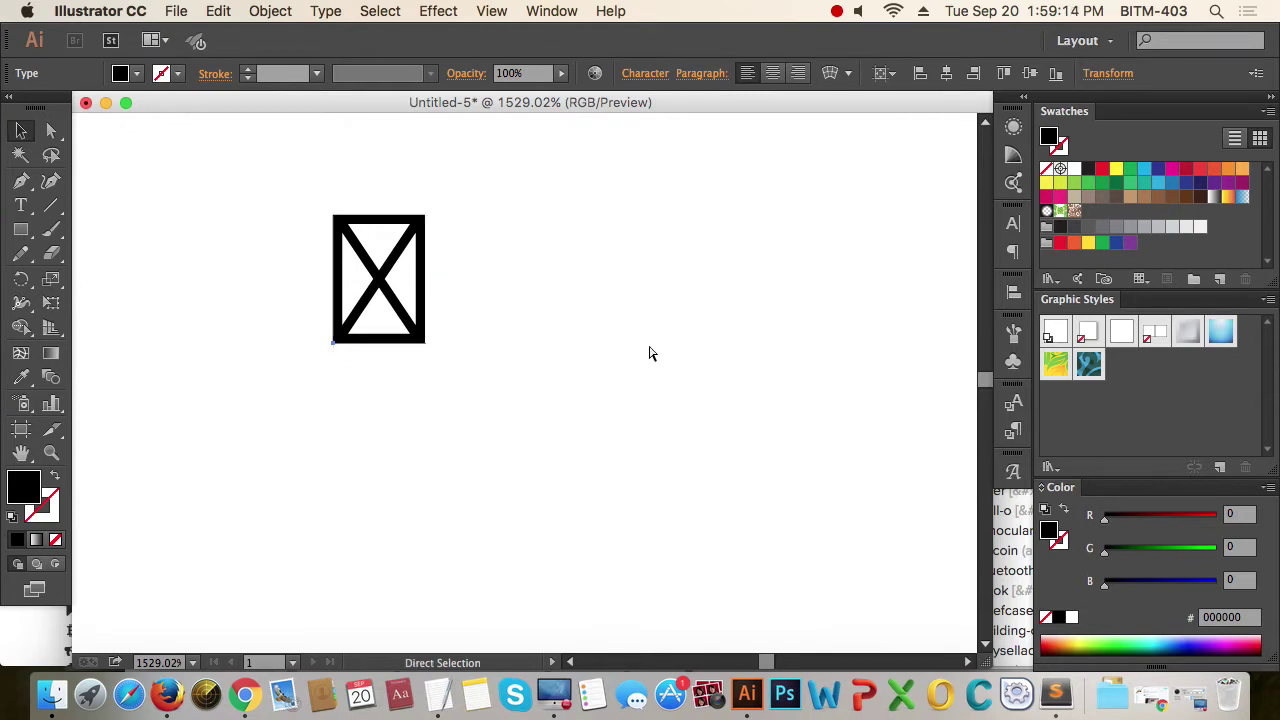
key(super+t)
key(v)
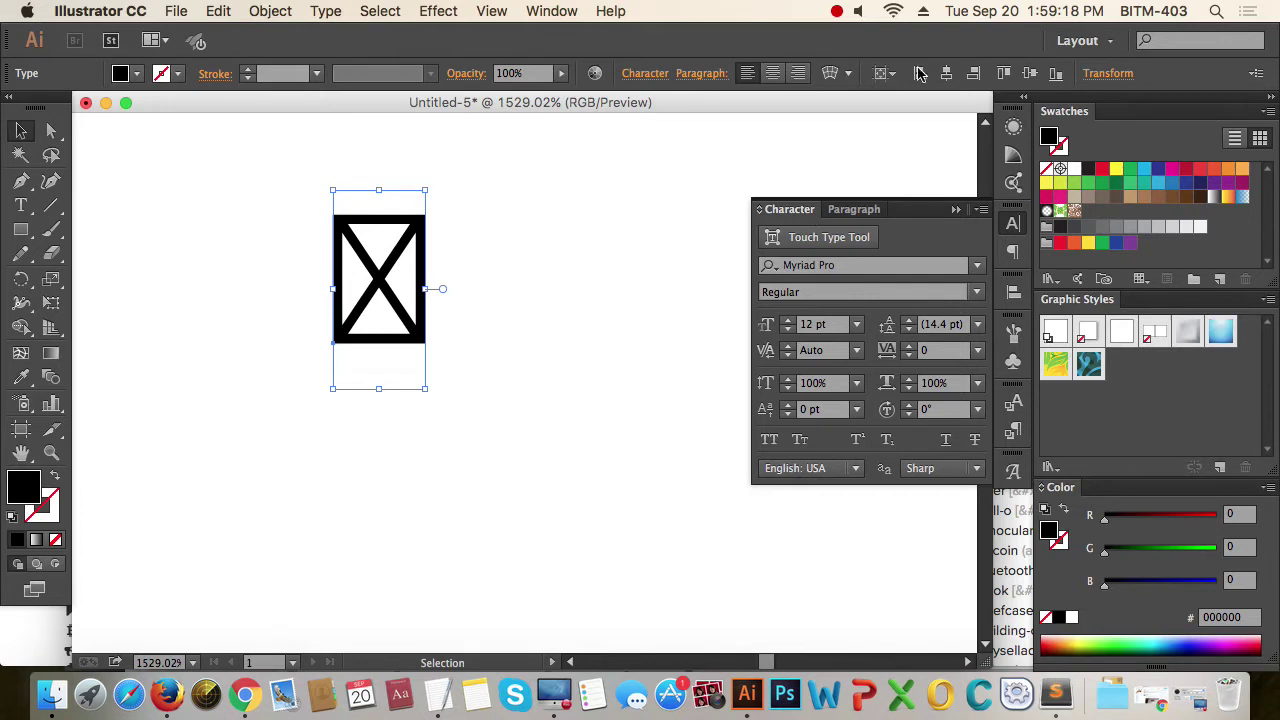
click(860, 266)
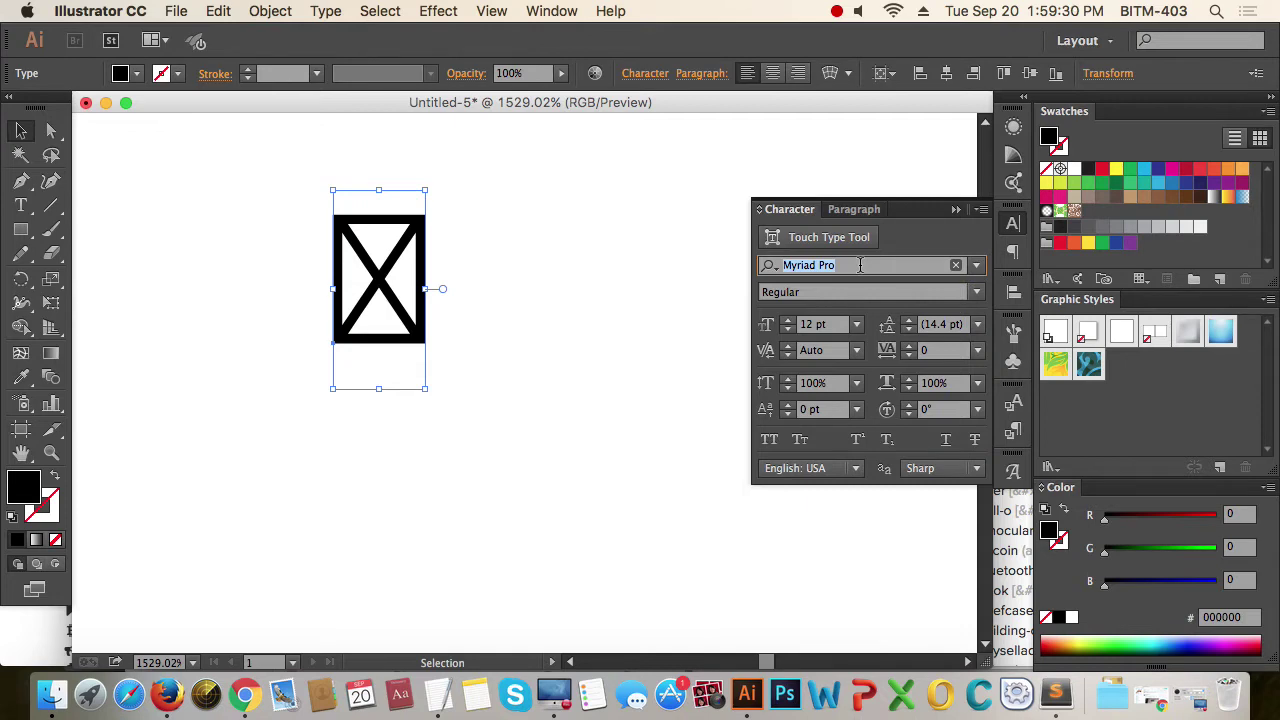
text(f)
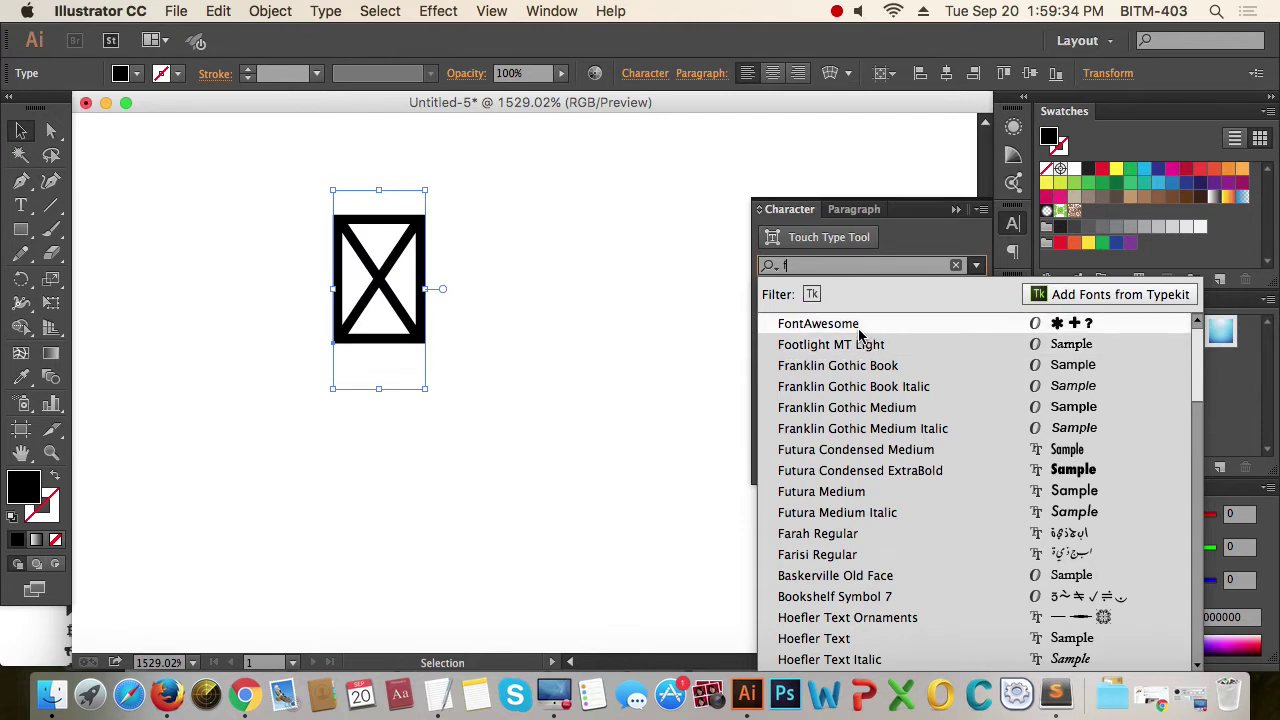
click(818, 323)
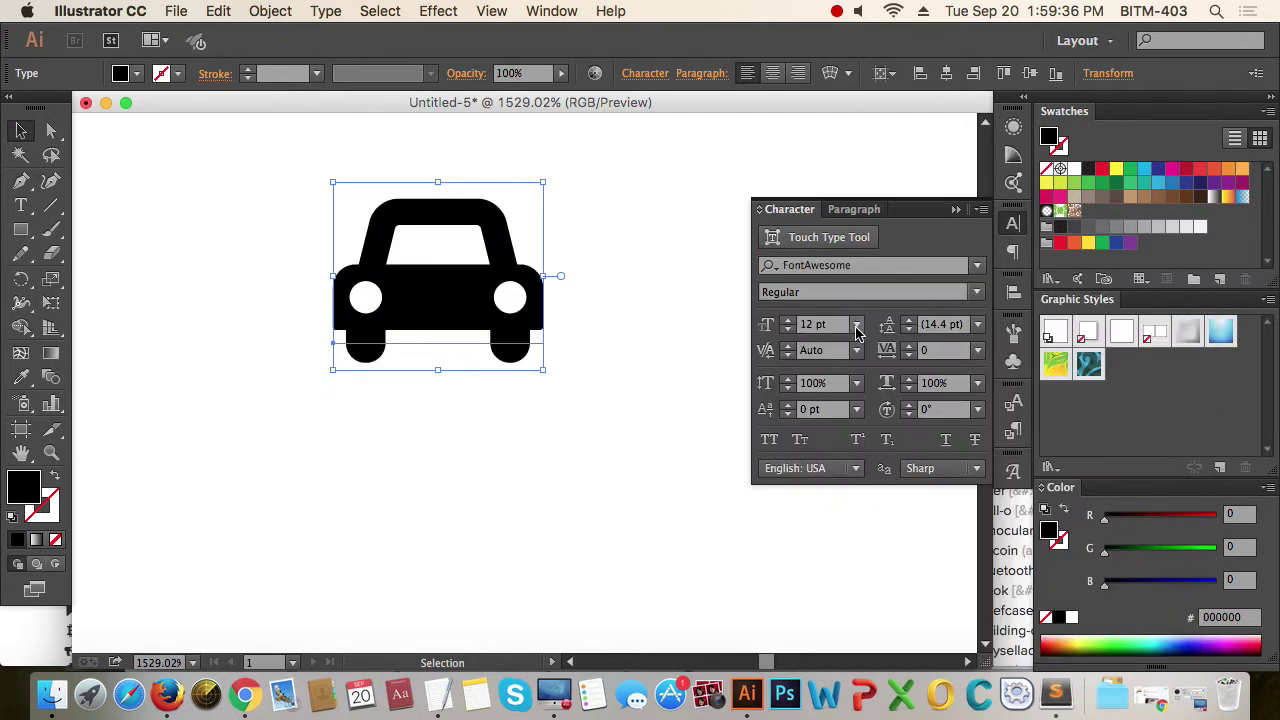
click(606, 400)
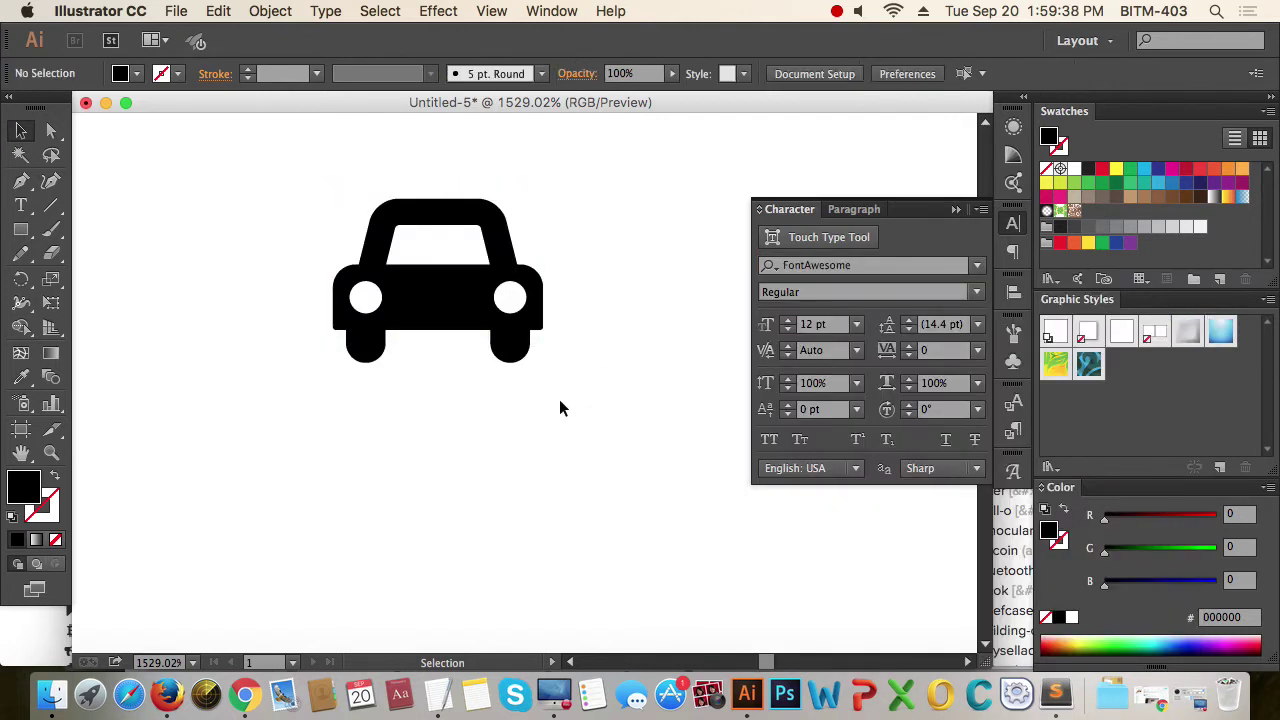
drag(566, 394, 303, 194)
click(613, 410)
drag(643, 437, 150, 229)
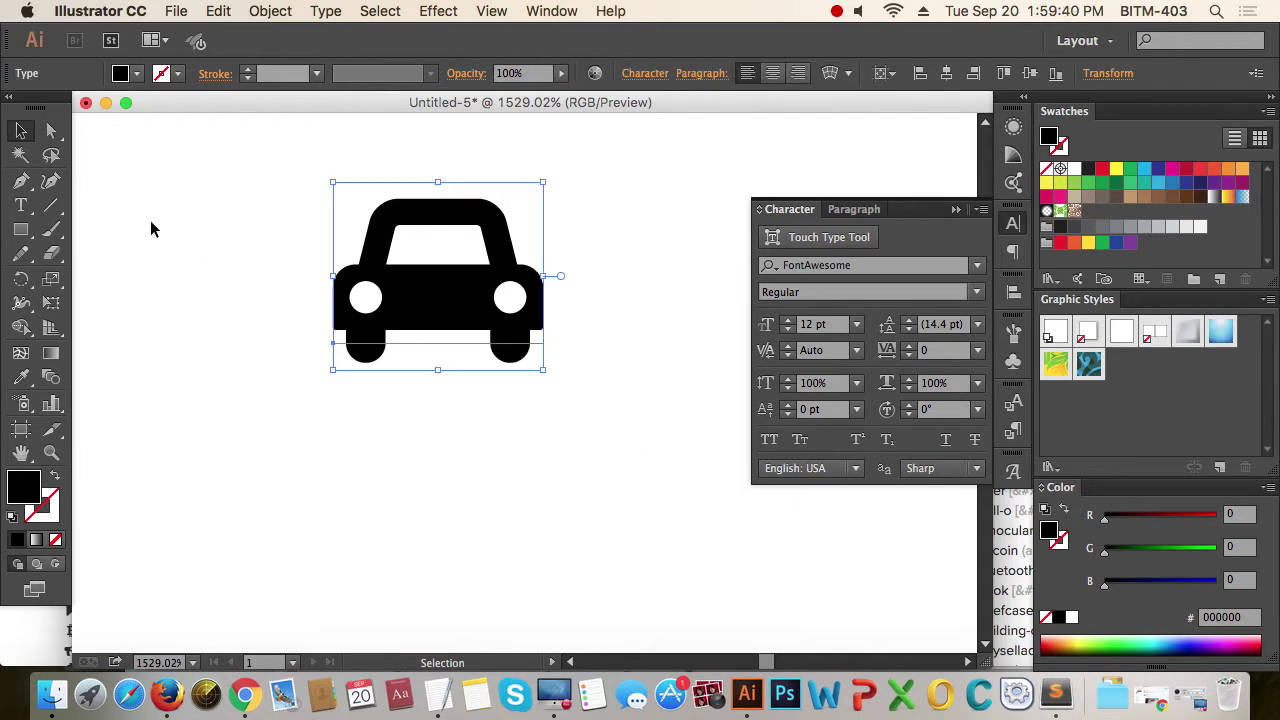
click(201, 243)
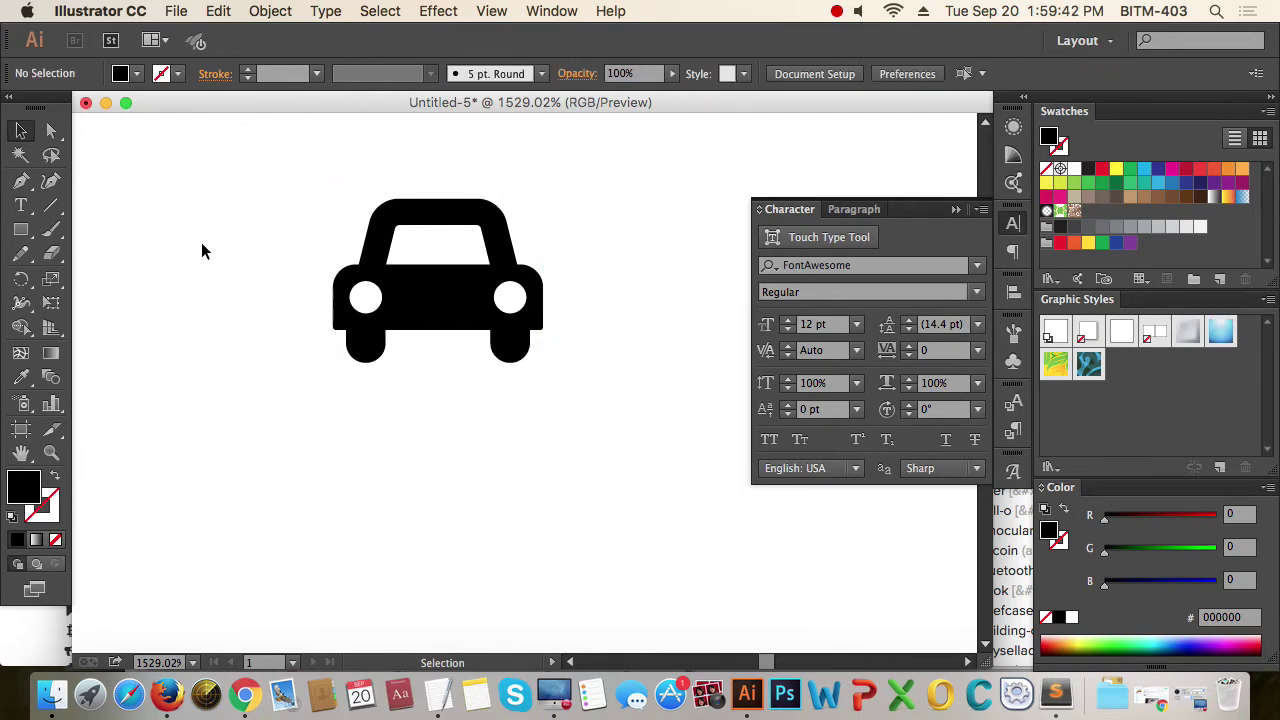
Switch to Firefox and search the cheatsheet page for "mark", advancing through the matches to the fa-map-marker entry.
key(super+Tab)
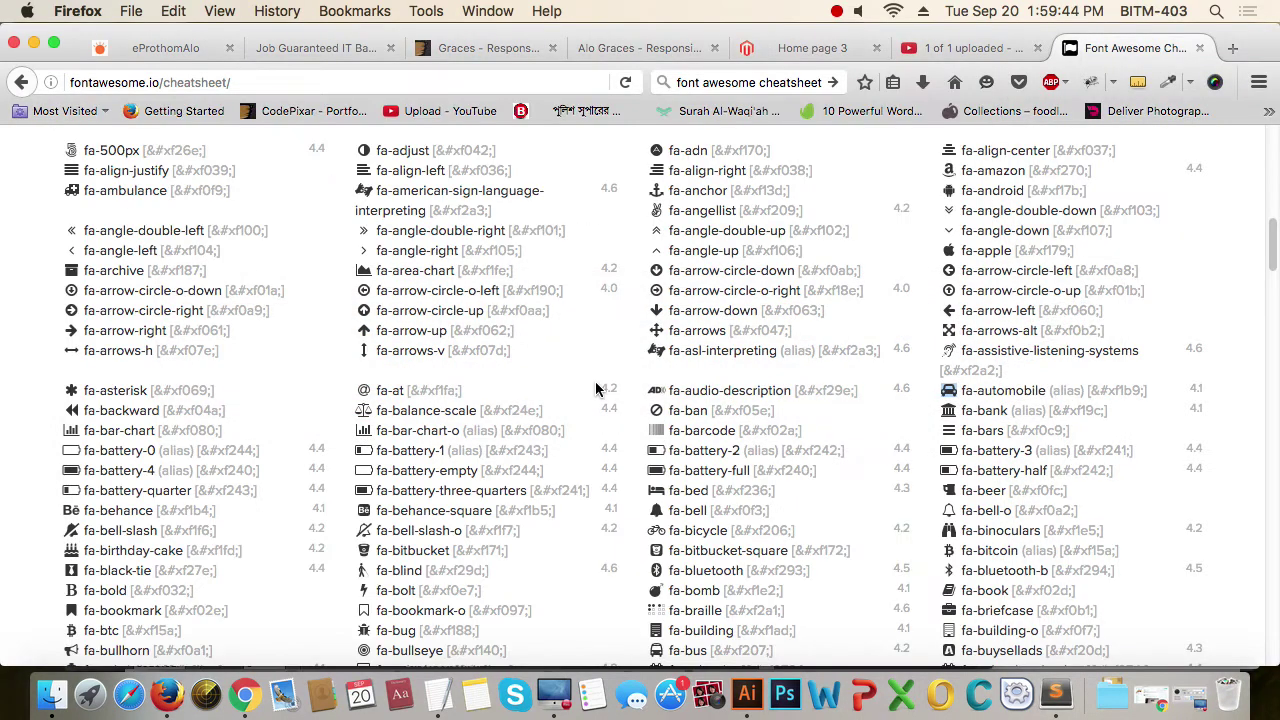
key(super+f)
text(ma)
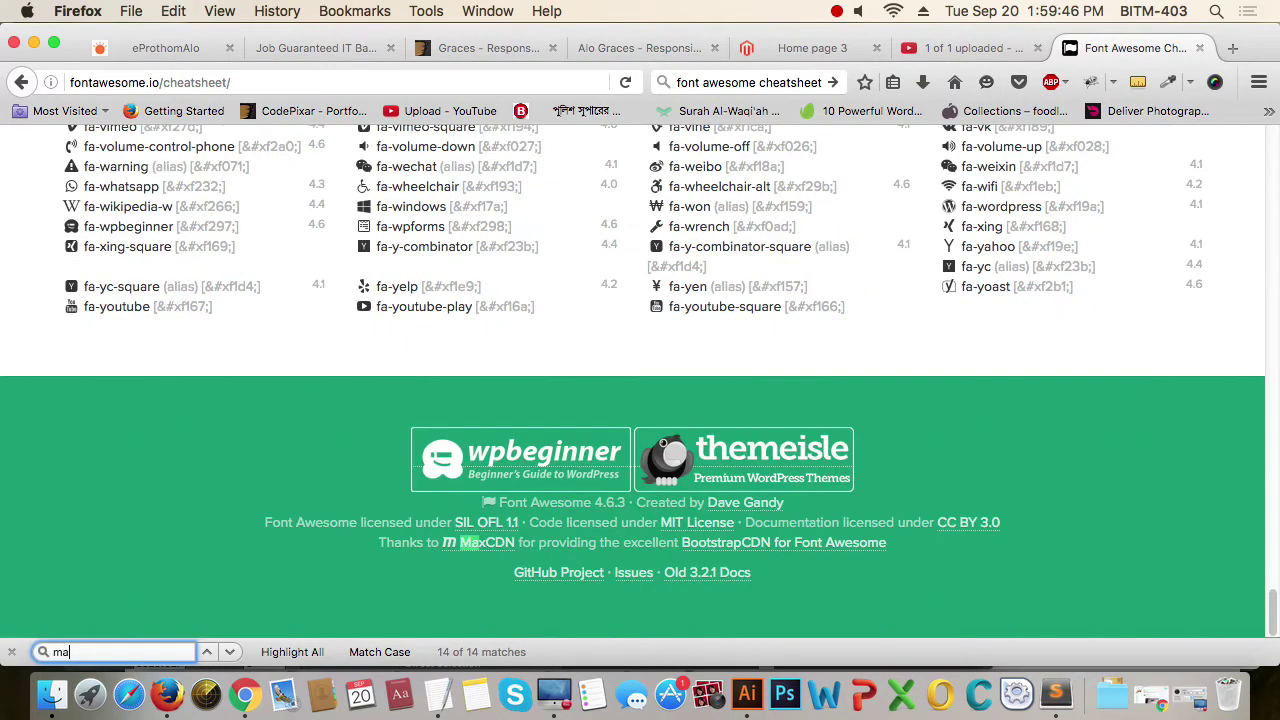
text(rk)
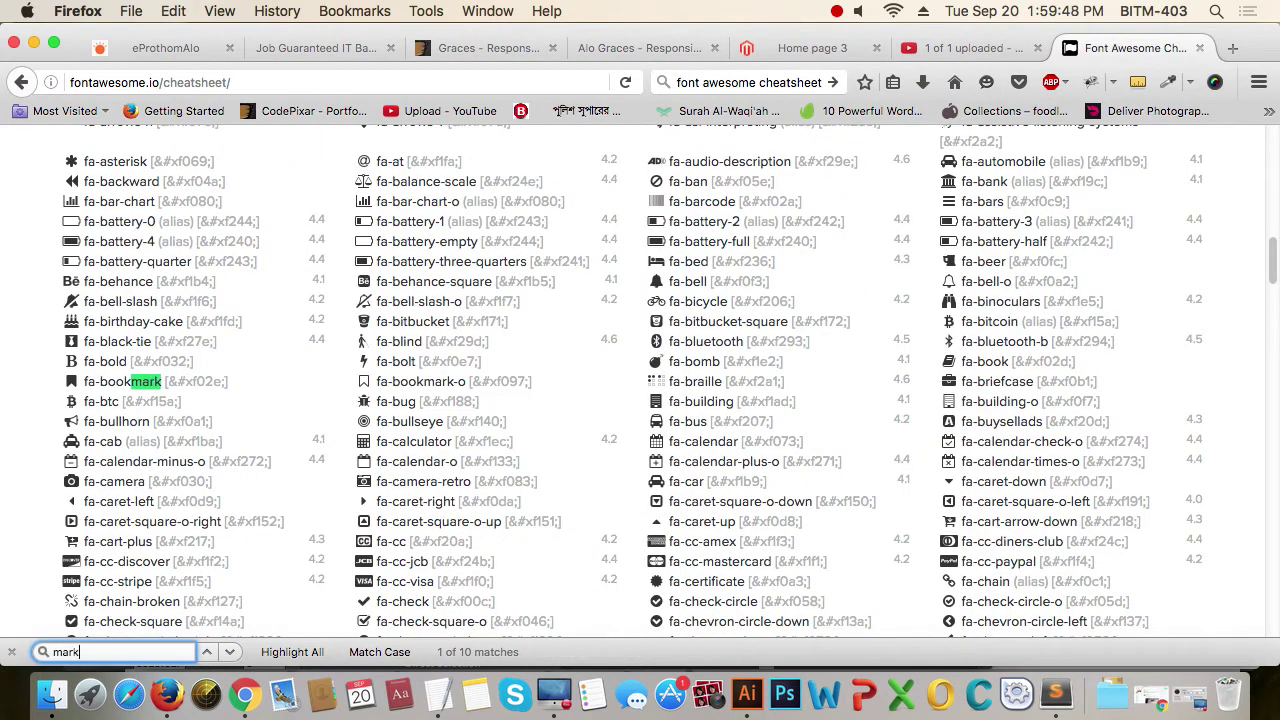
key(Return)
key(Return)
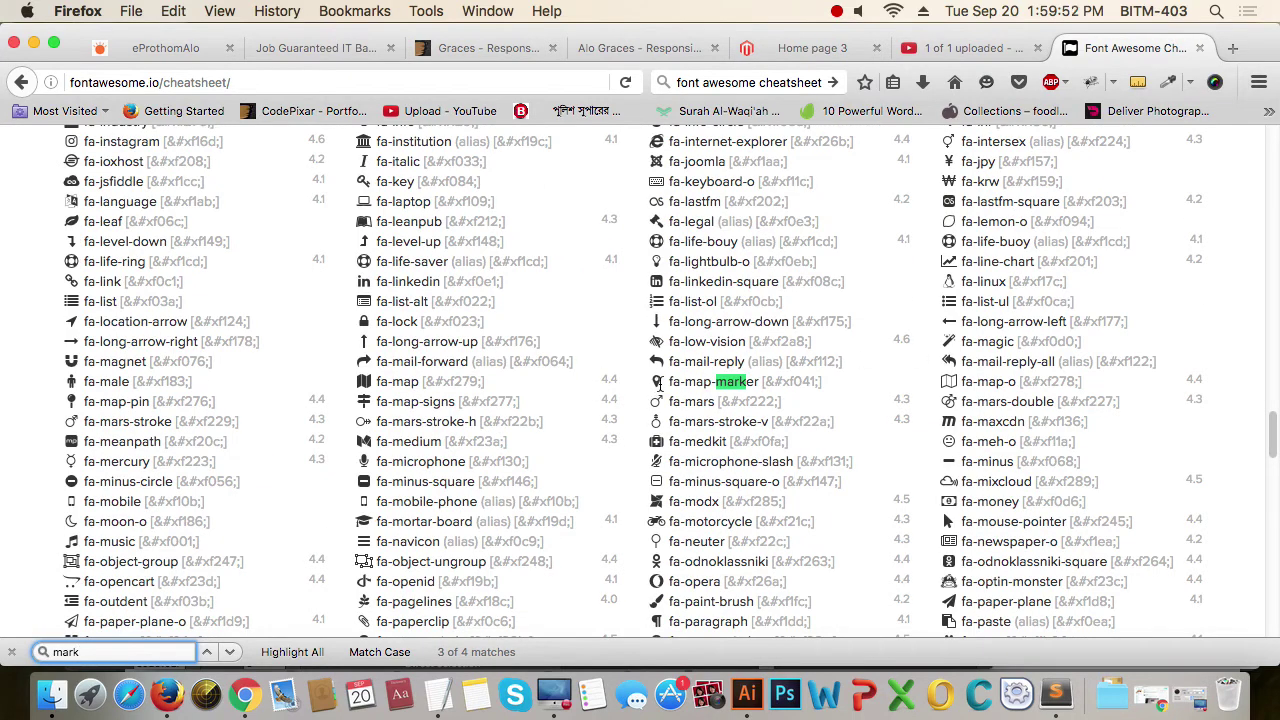
Copy the fa-map-marker glyph and paste it into a new point text object below the car in Illustrator.
click(659, 383)
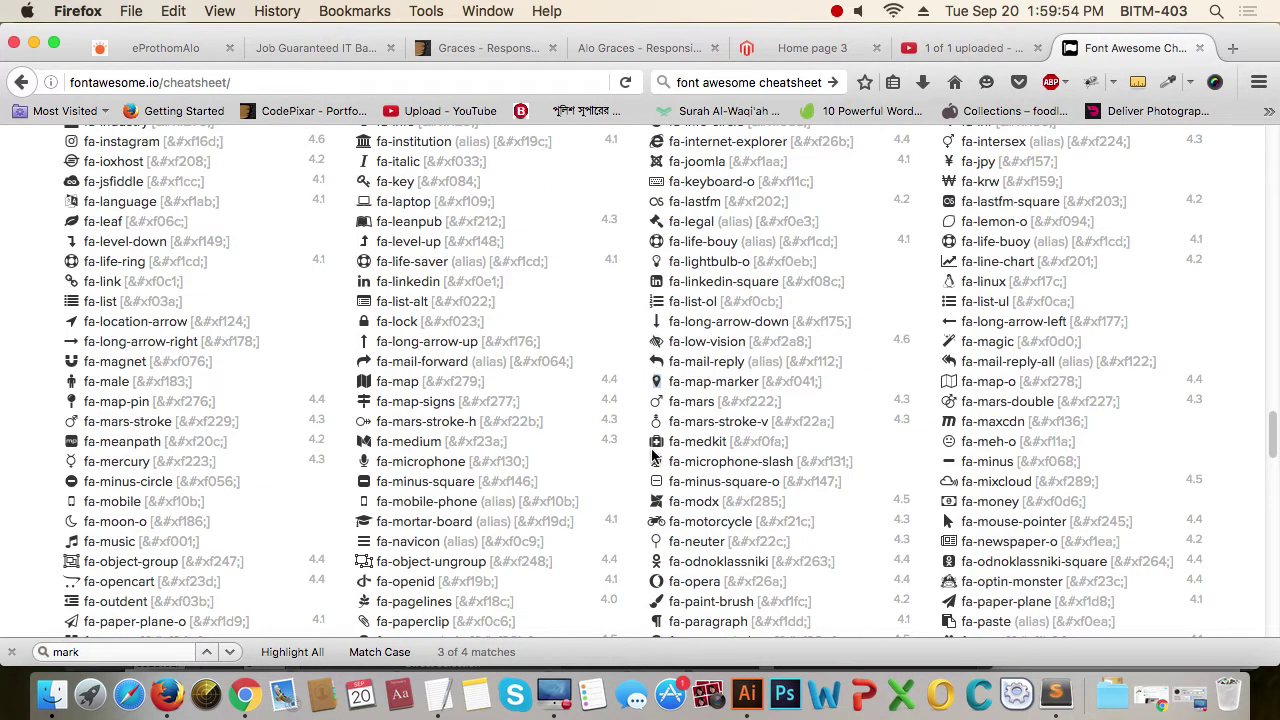
key(super+Tab)
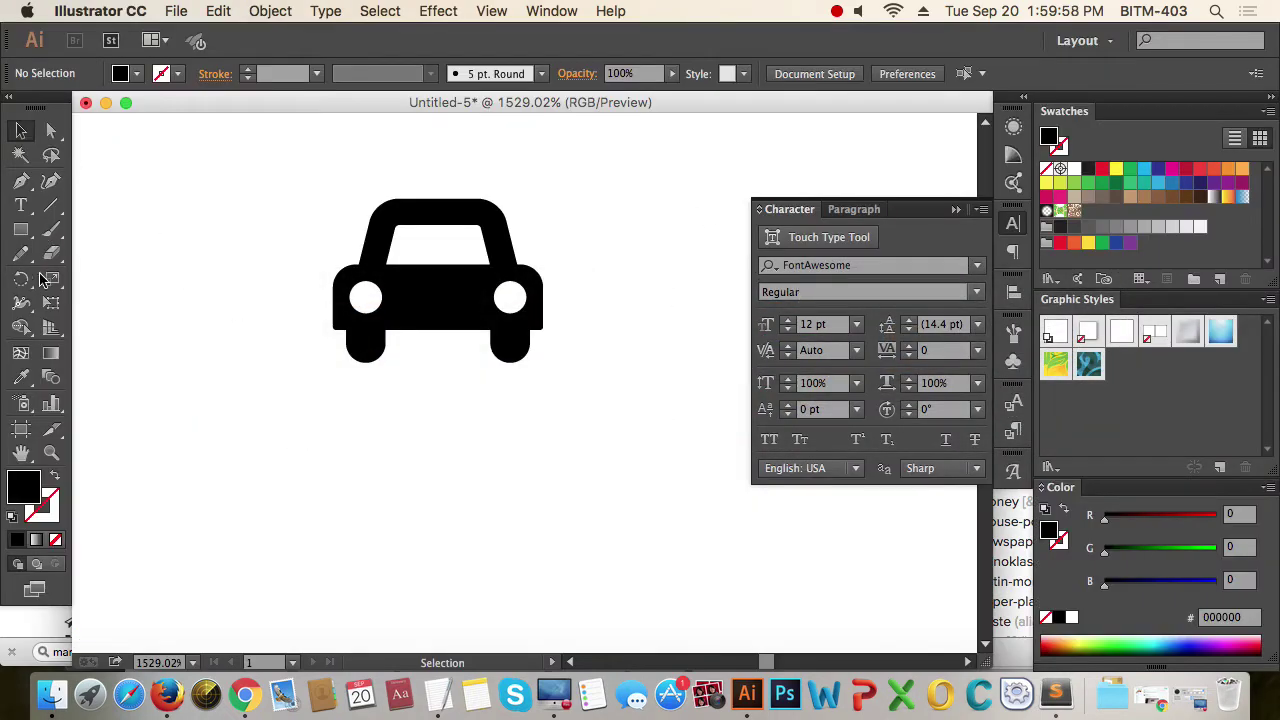
click(22, 207)
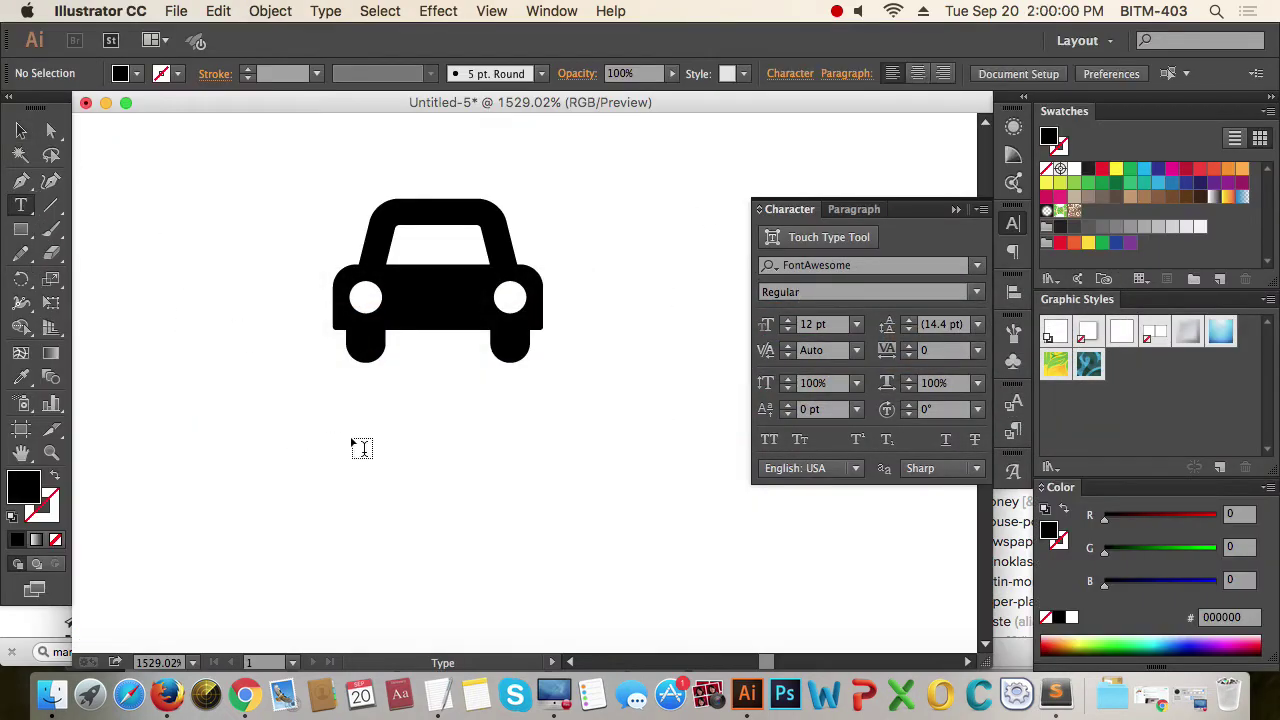
click(371, 495)
key(Escape)
key(cmd+v)
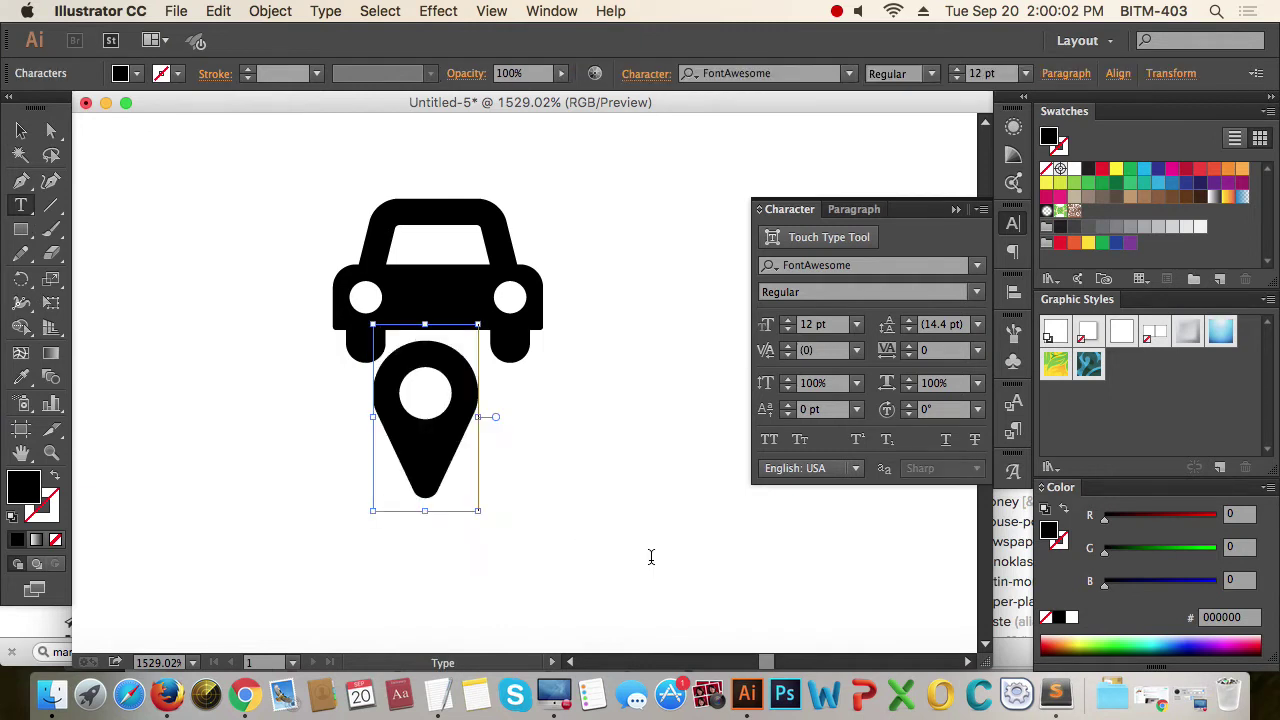
Move the map marker icon off the car and reposition it in the empty artboard area around it.
click(20, 131)
drag(440, 440, 656, 519)
click(726, 569)
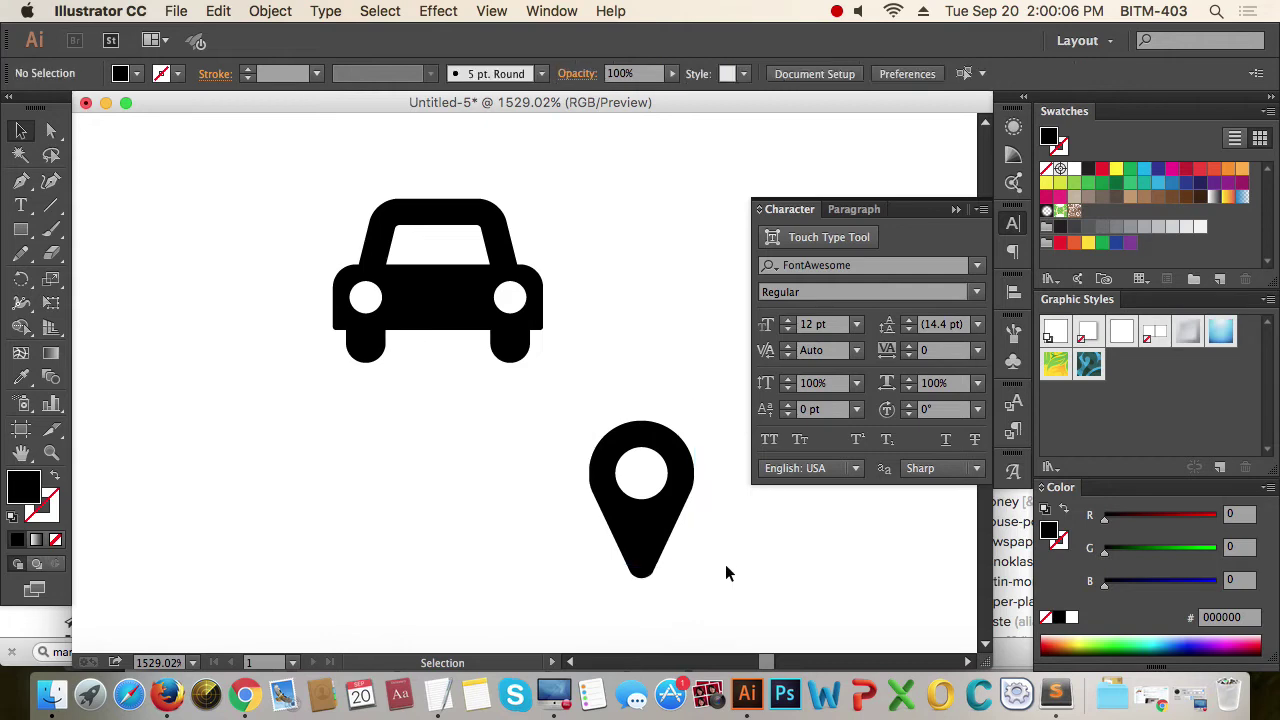
click(600, 497)
drag(675, 535, 434, 419)
drag(421, 472, 510, 337)
click(694, 491)
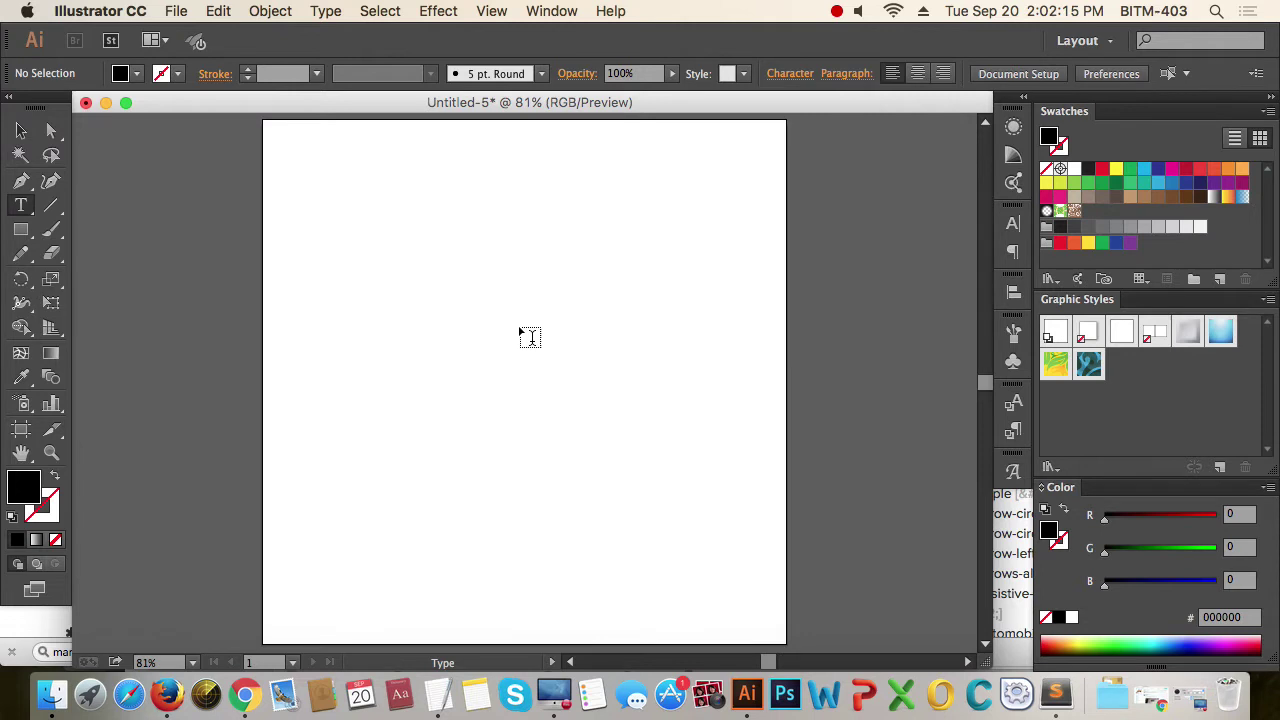
Create the point text "BITM" on the empty artboard, scale it up to about 153 pt and place it in the upper middle.
click(490, 295)
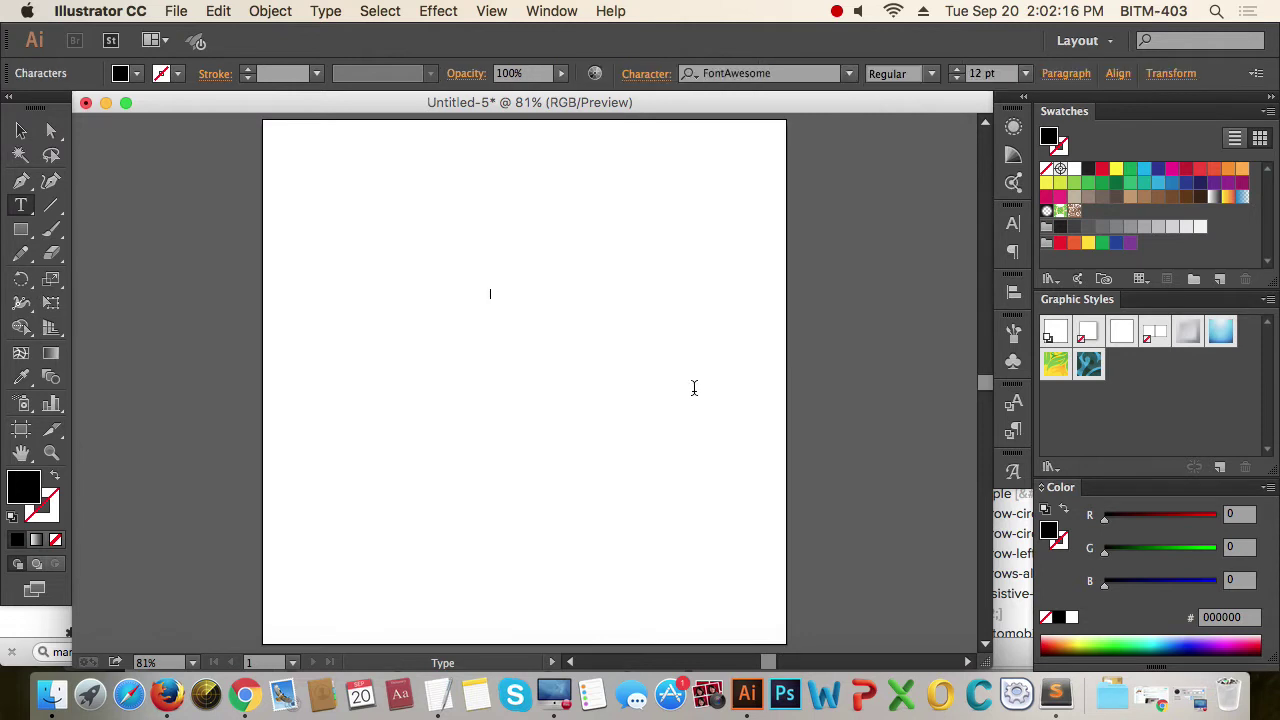
key(super+v)
click(22, 131)
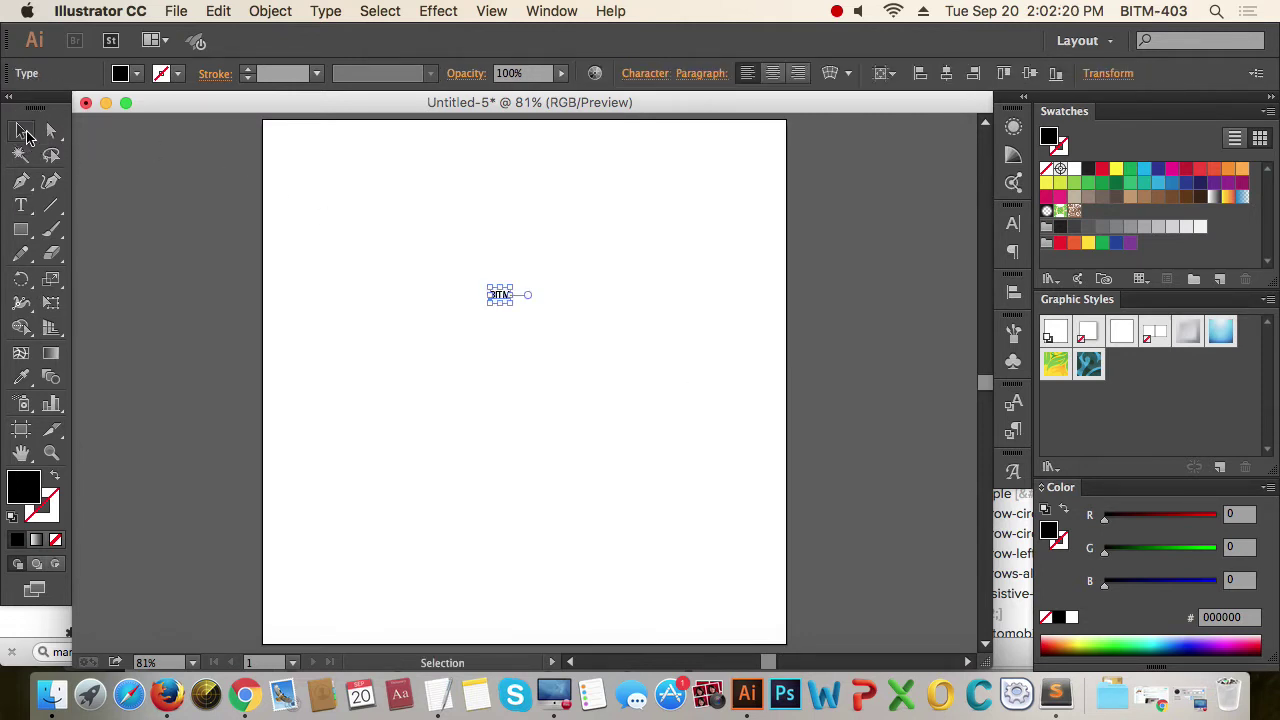
drag(511, 299, 665, 393)
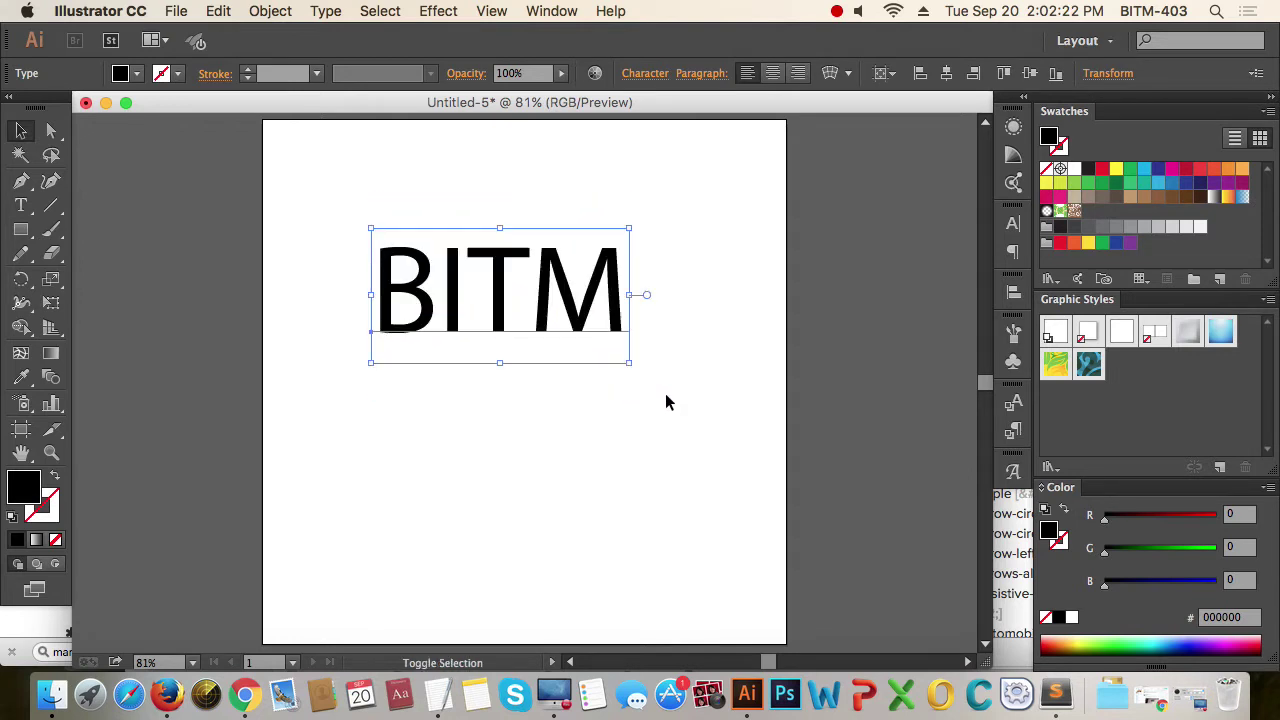
drag(550, 316, 566, 307)
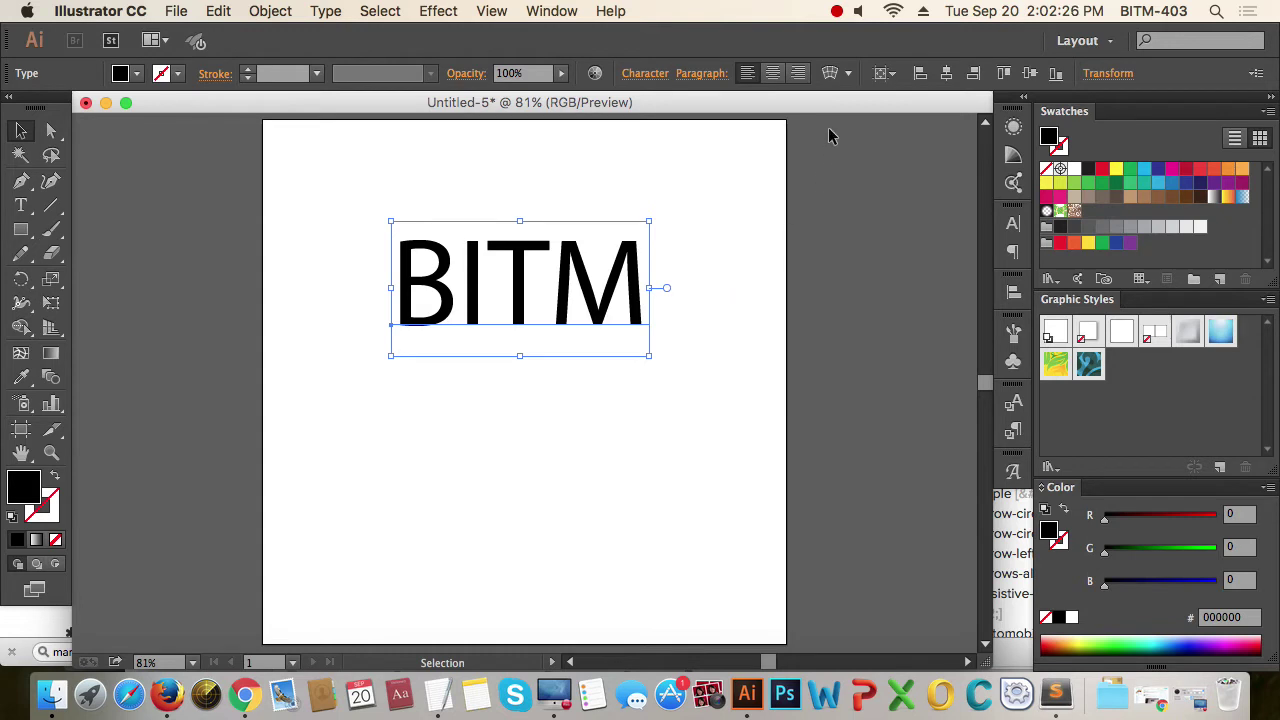
click(830, 75)
click(20, 205)
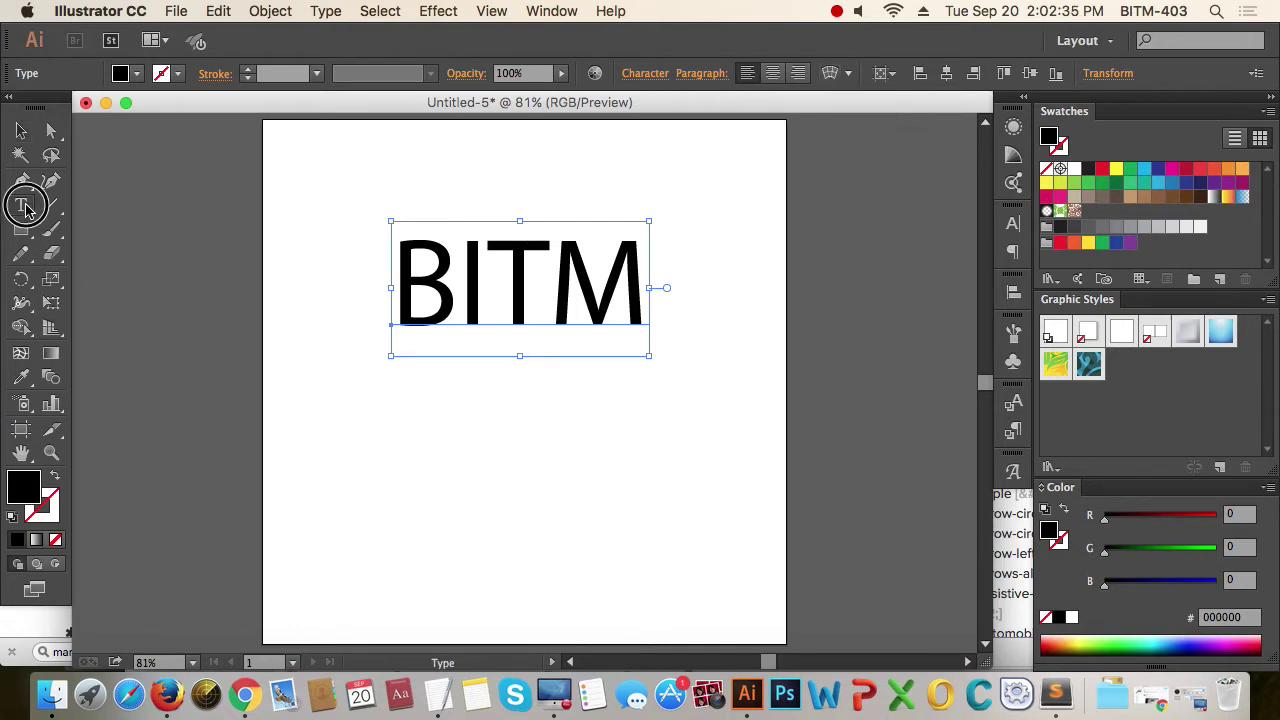
double_click(537, 283)
click(452, 271)
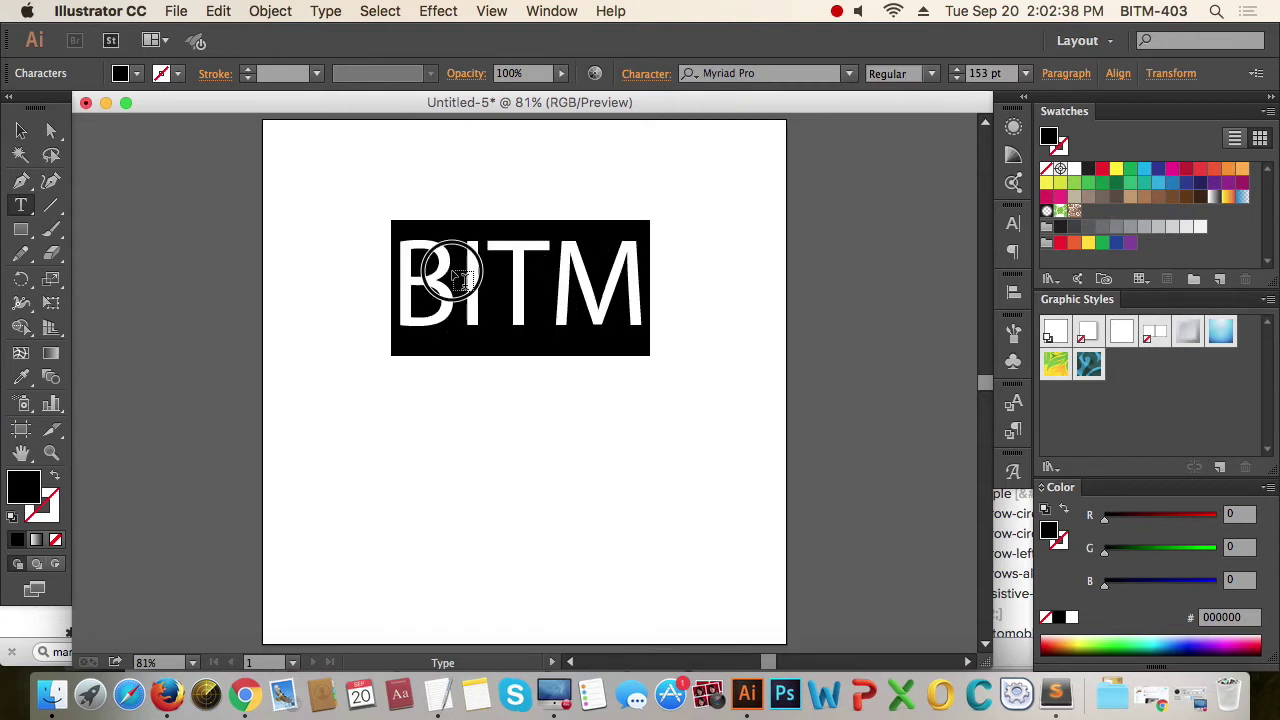
drag(398, 272, 694, 304)
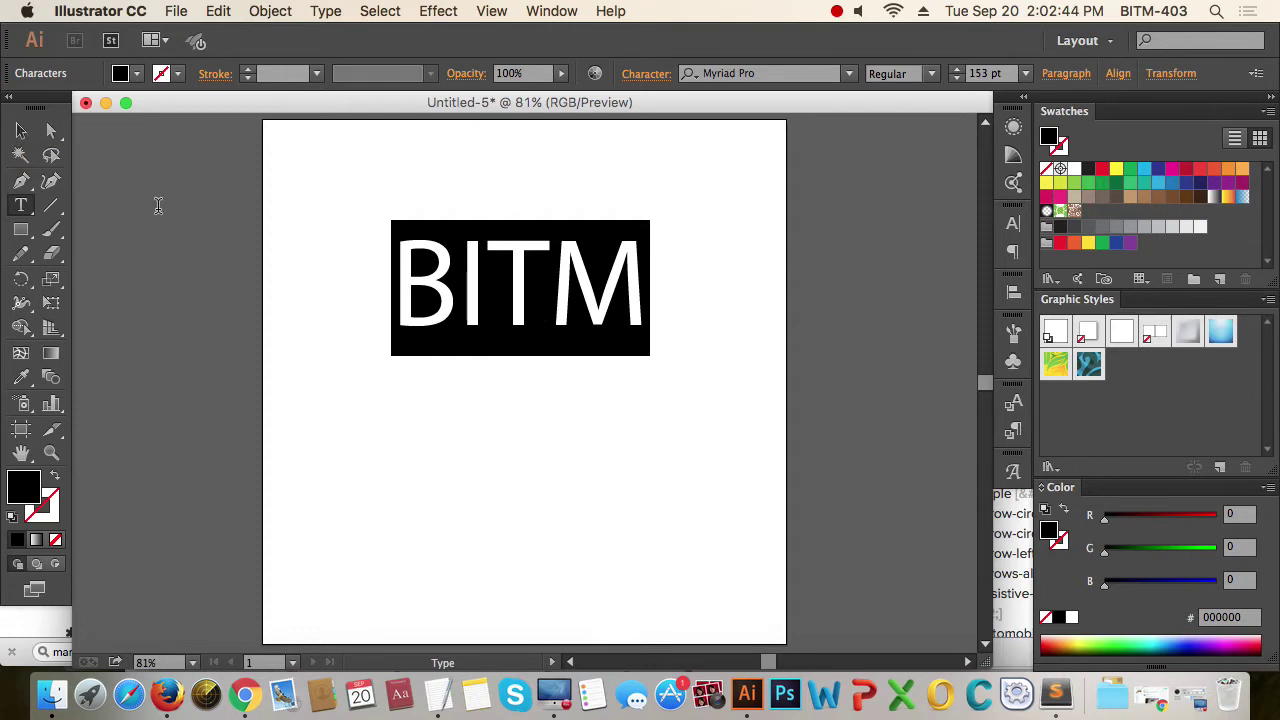
key(Escape)
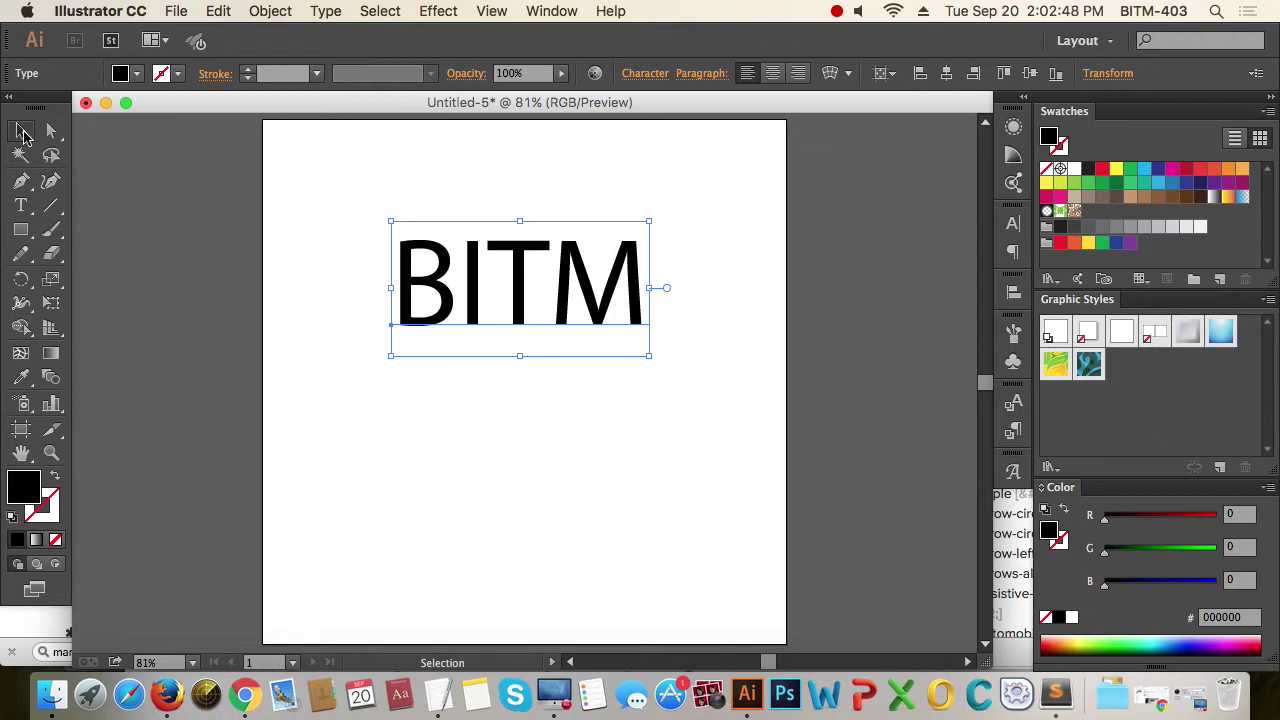
Apply a warp envelope to the BITM text with the Arc style, horizontal orientation and a 59% bend.
click(829, 80)
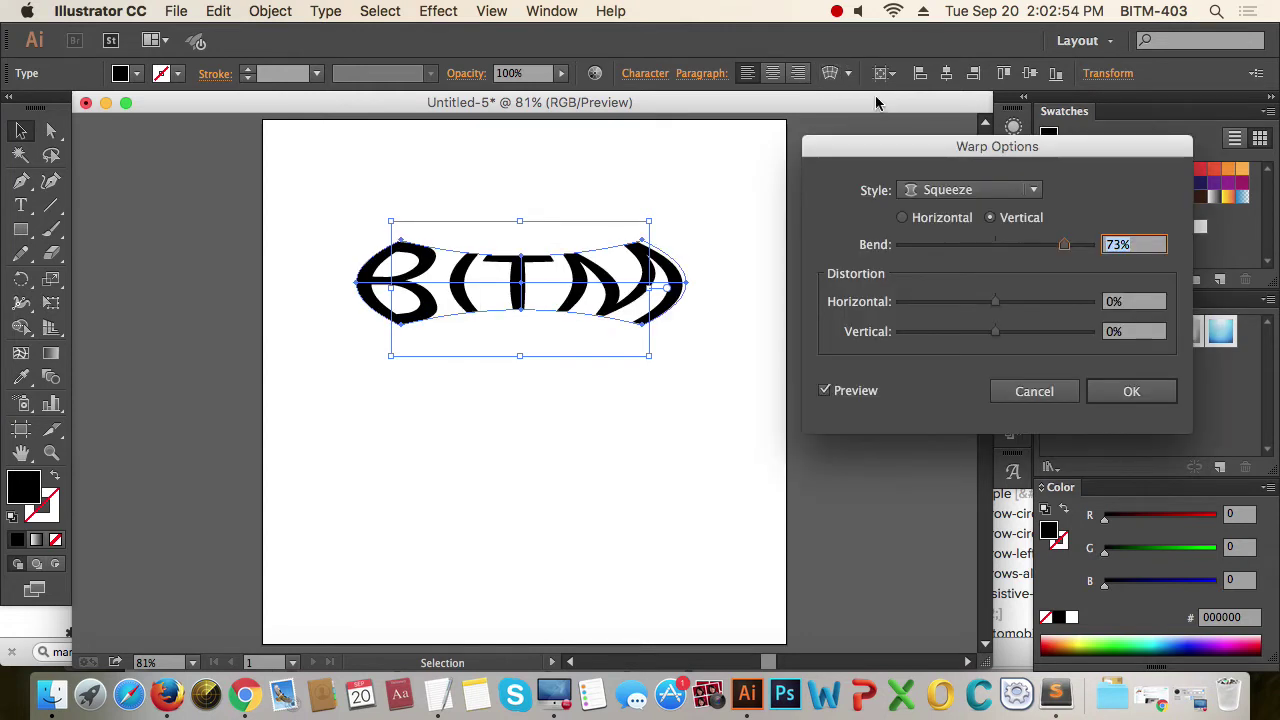
drag(983, 152, 909, 216)
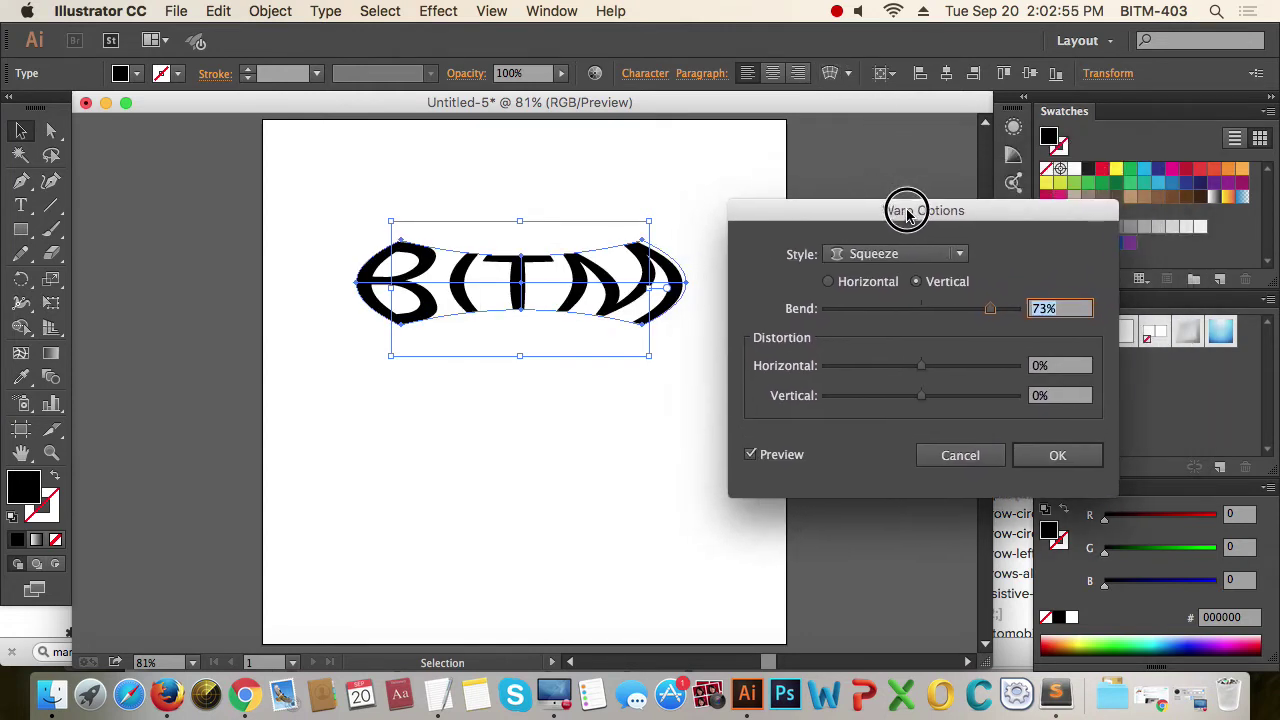
click(960, 255)
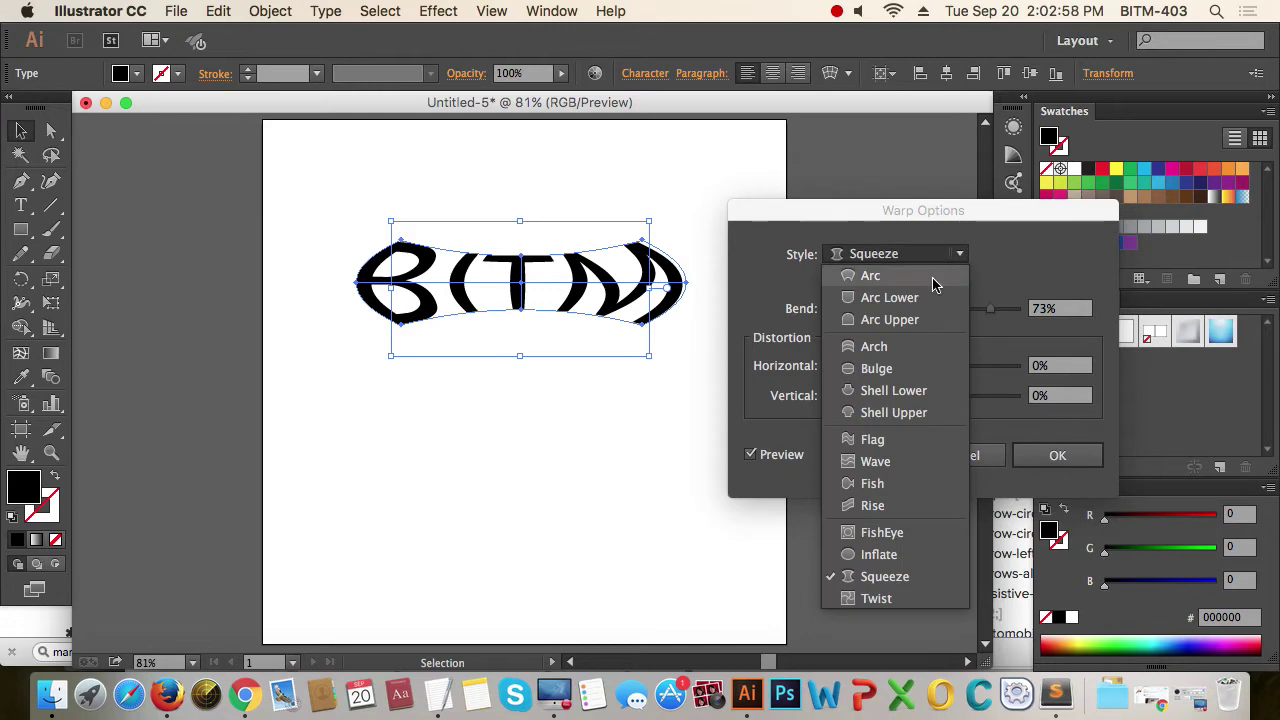
click(932, 283)
drag(953, 227, 1060, 238)
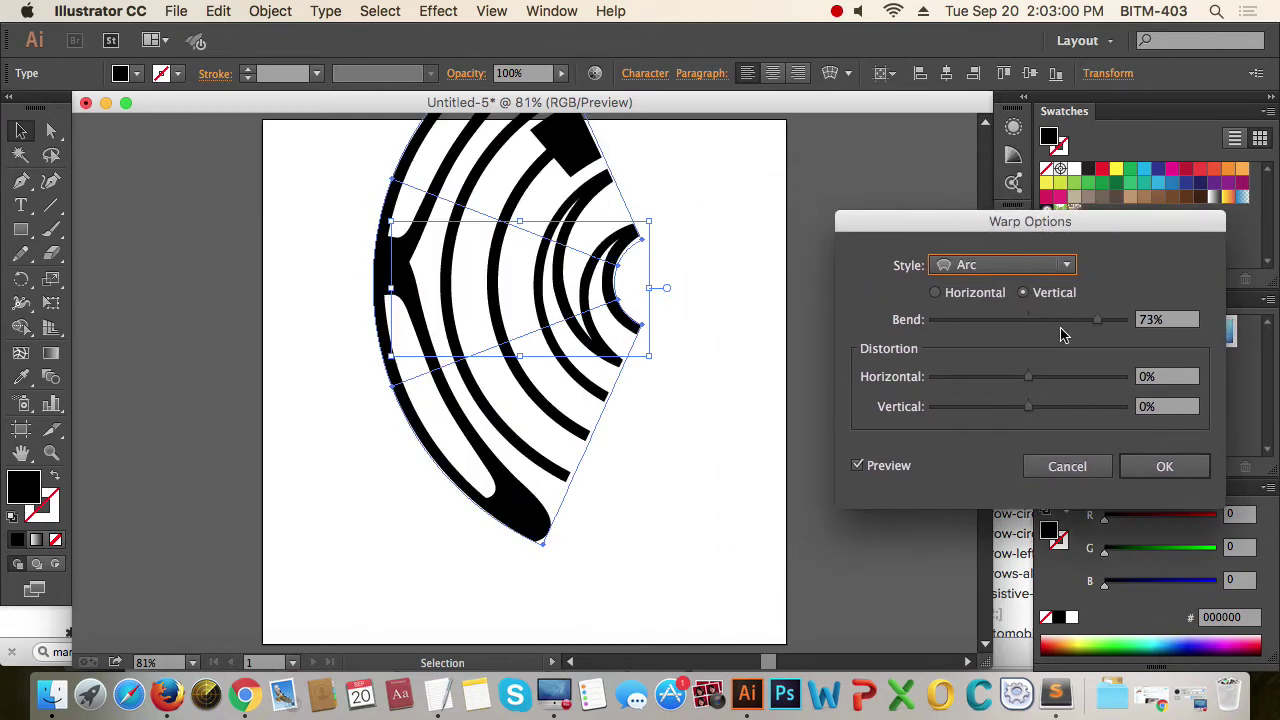
click(936, 293)
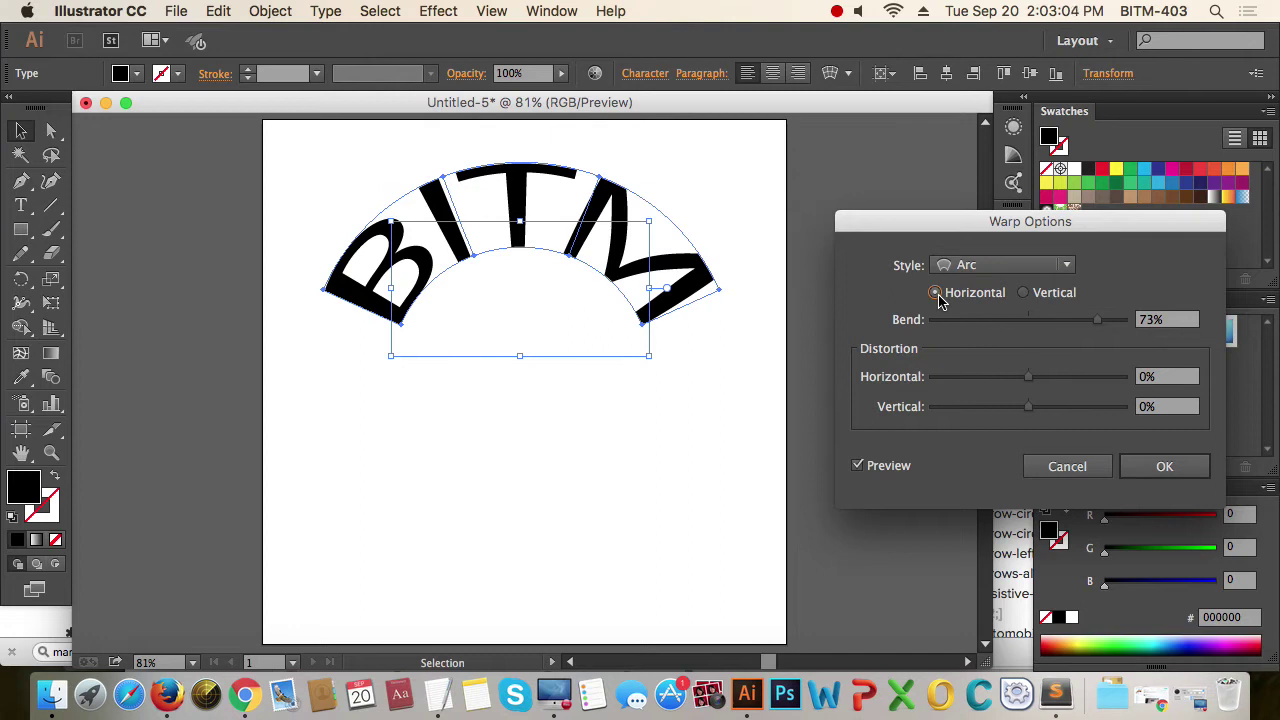
mouse_move(1099, 325)
mouse_down()
mouse_move(937, 322)
mouse_move(1090, 332)
mouse_up()
Try the Twist warp style with a 100% bend on the BITM text.
click(1010, 265)
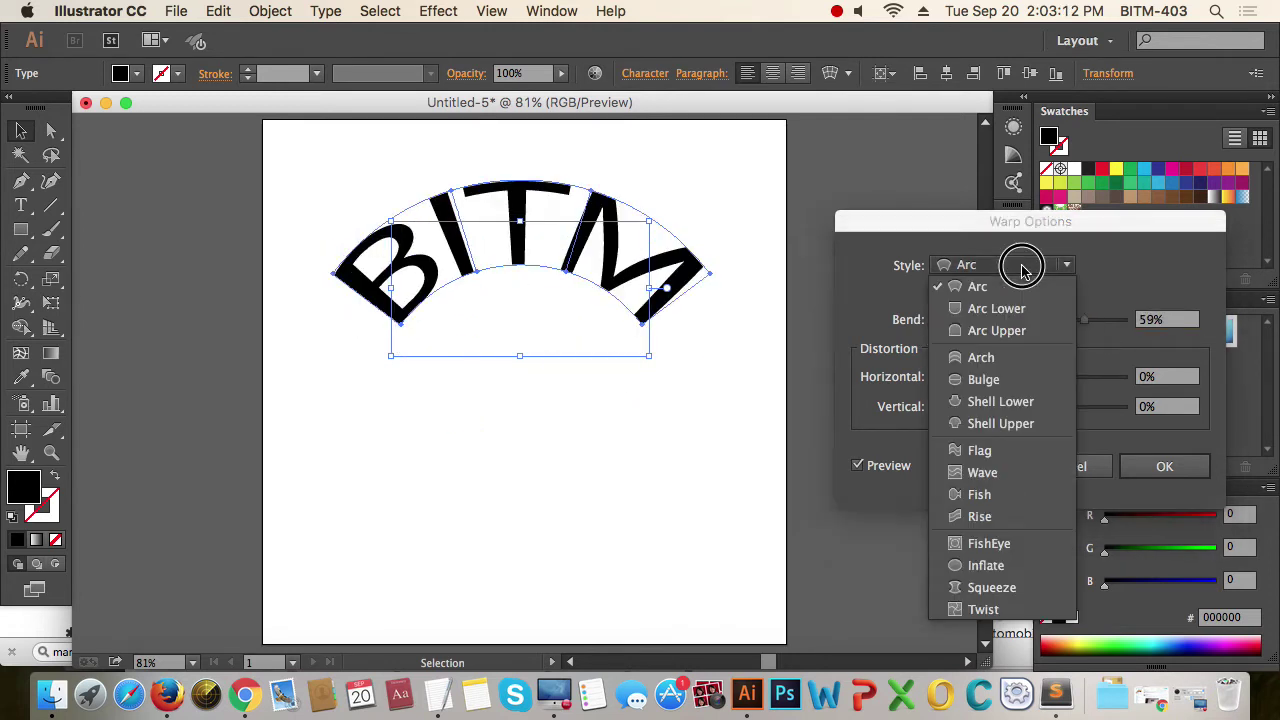
click(1010, 610)
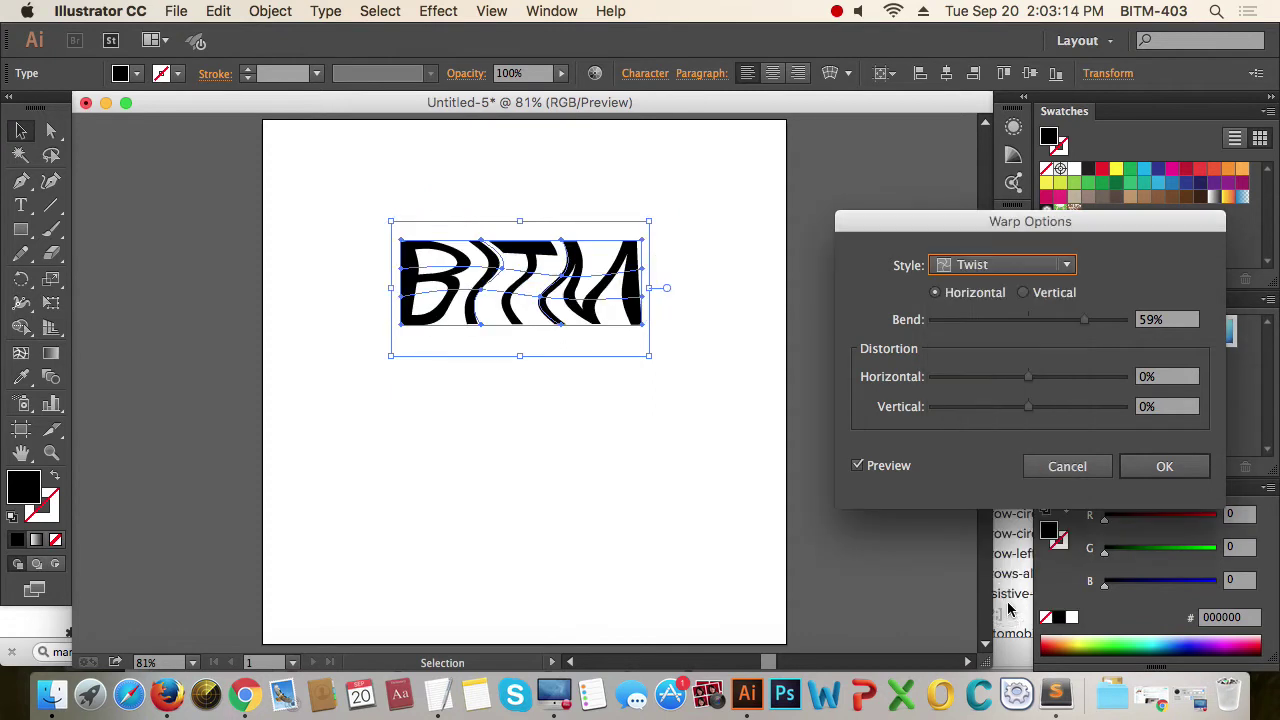
drag(1084, 320, 1145, 322)
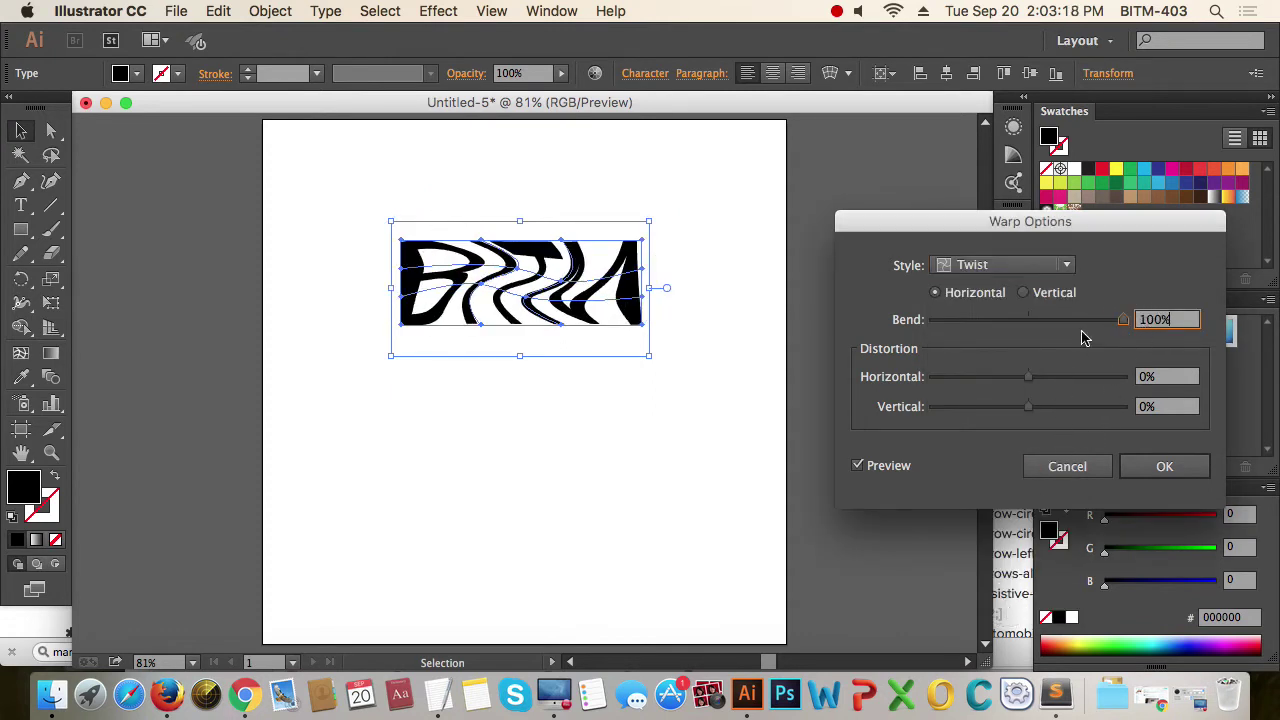
Try the Wave warp style with a -100% bend on the BITM text.
click(1046, 266)
click(1008, 480)
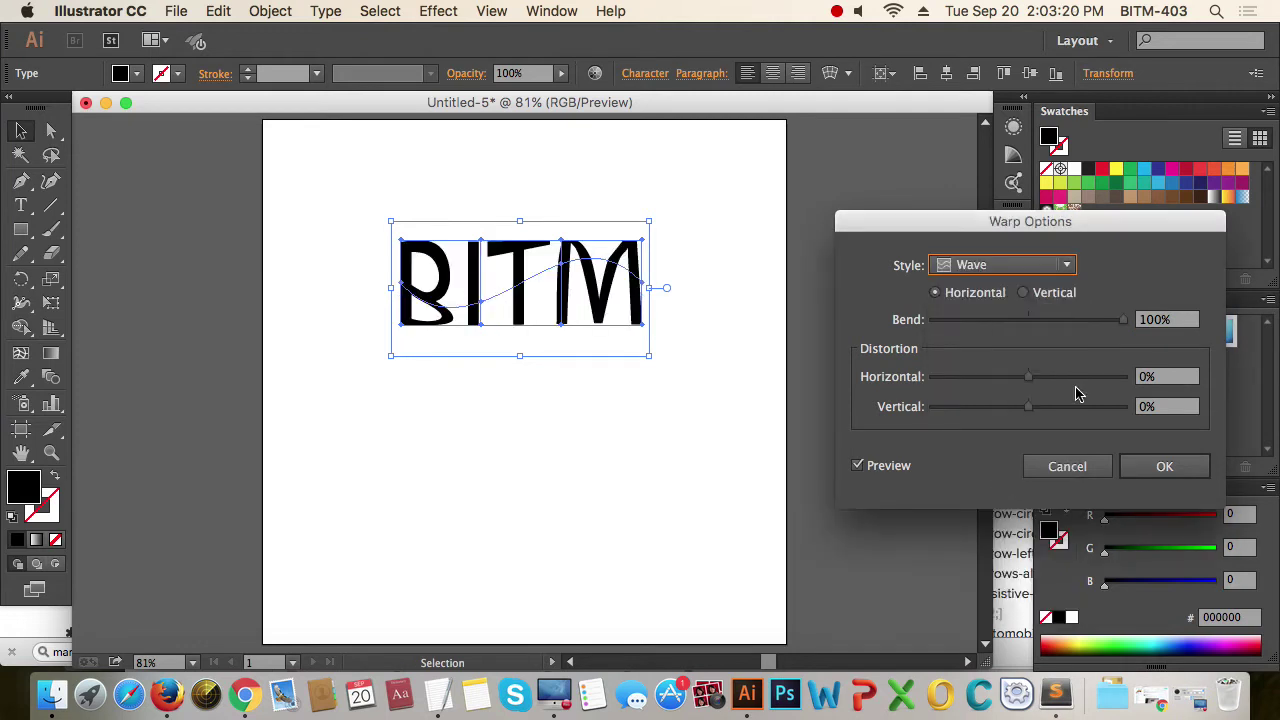
drag(1123, 320, 910, 329)
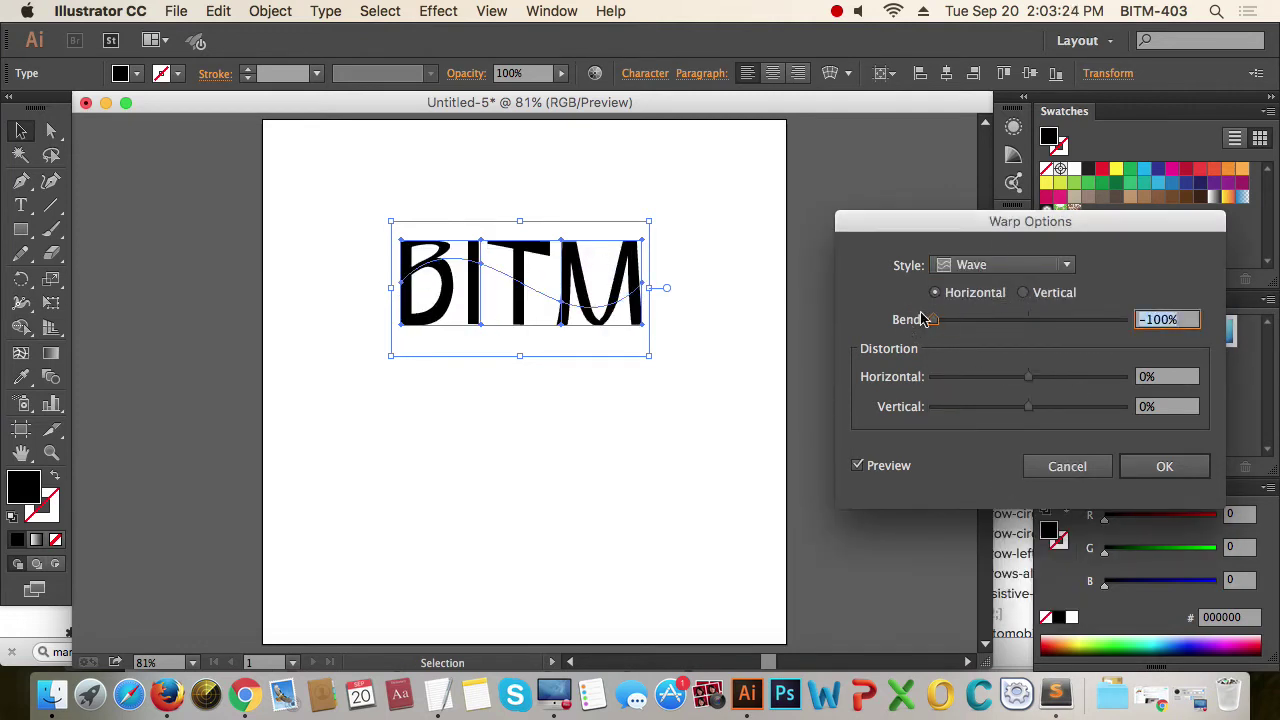
Try the Shell Lower warp style with a -56% bend on the BITM text, then cancel the warp.
click(1040, 265)
click(1013, 401)
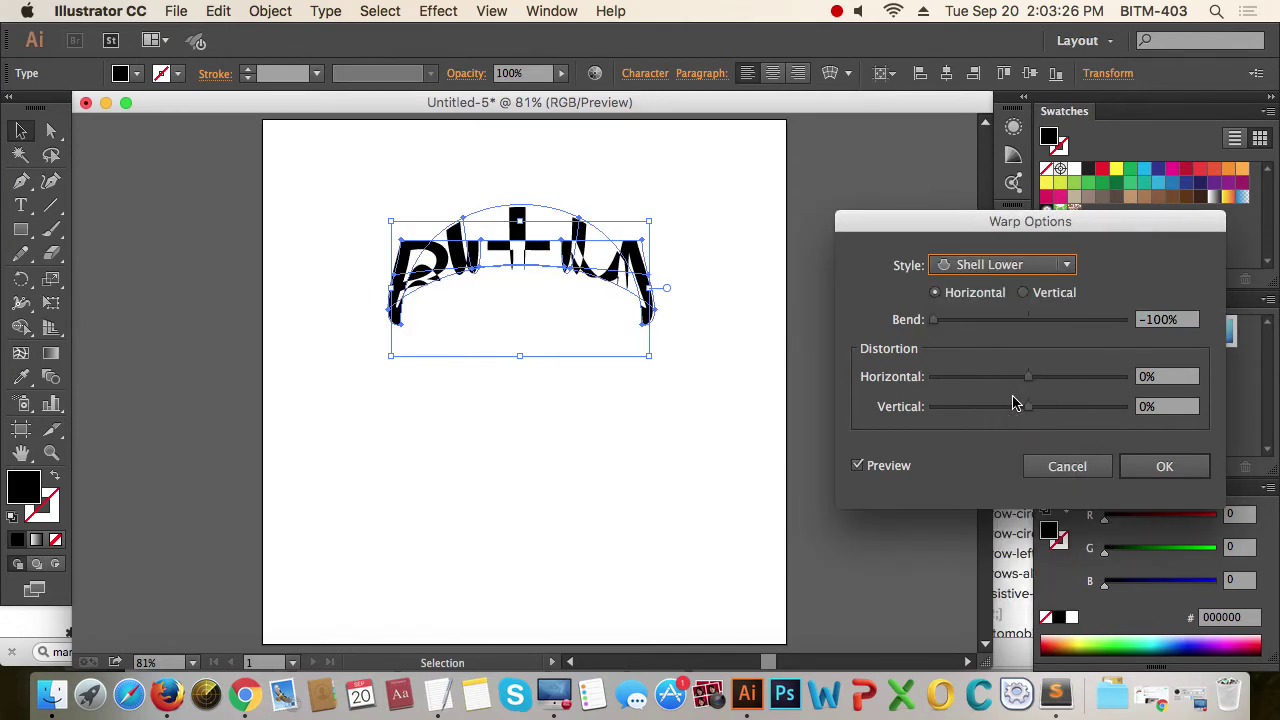
drag(934, 323, 975, 320)
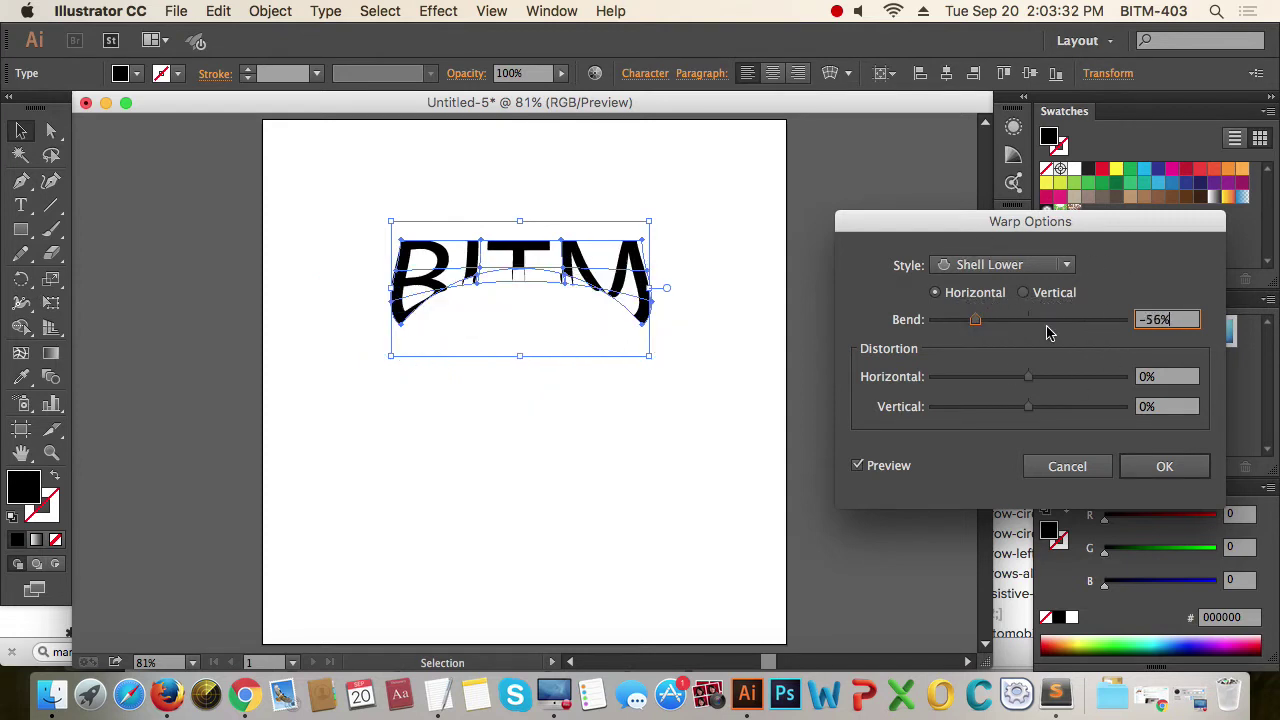
key(Escape)
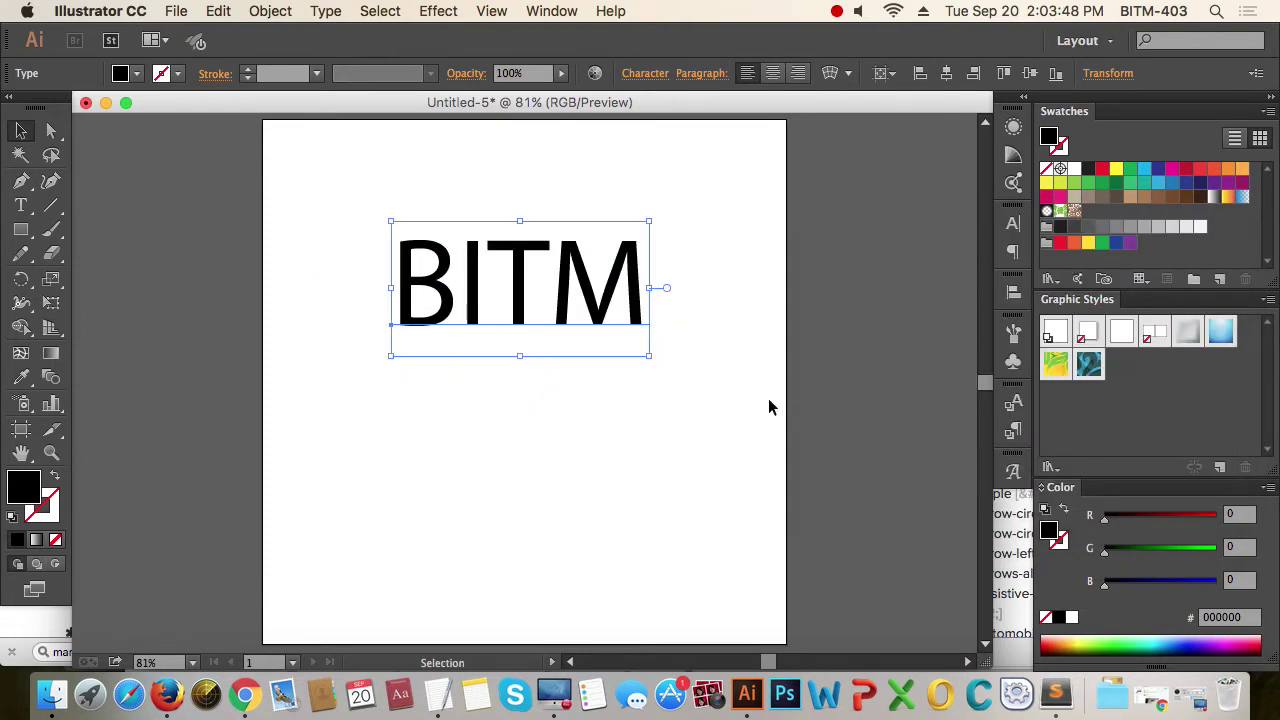
Delete the BITM text and draw a black circle in the upper middle of the artboard with the Ellipse tool.
drag(634, 406, 468, 268)
key(Delete)
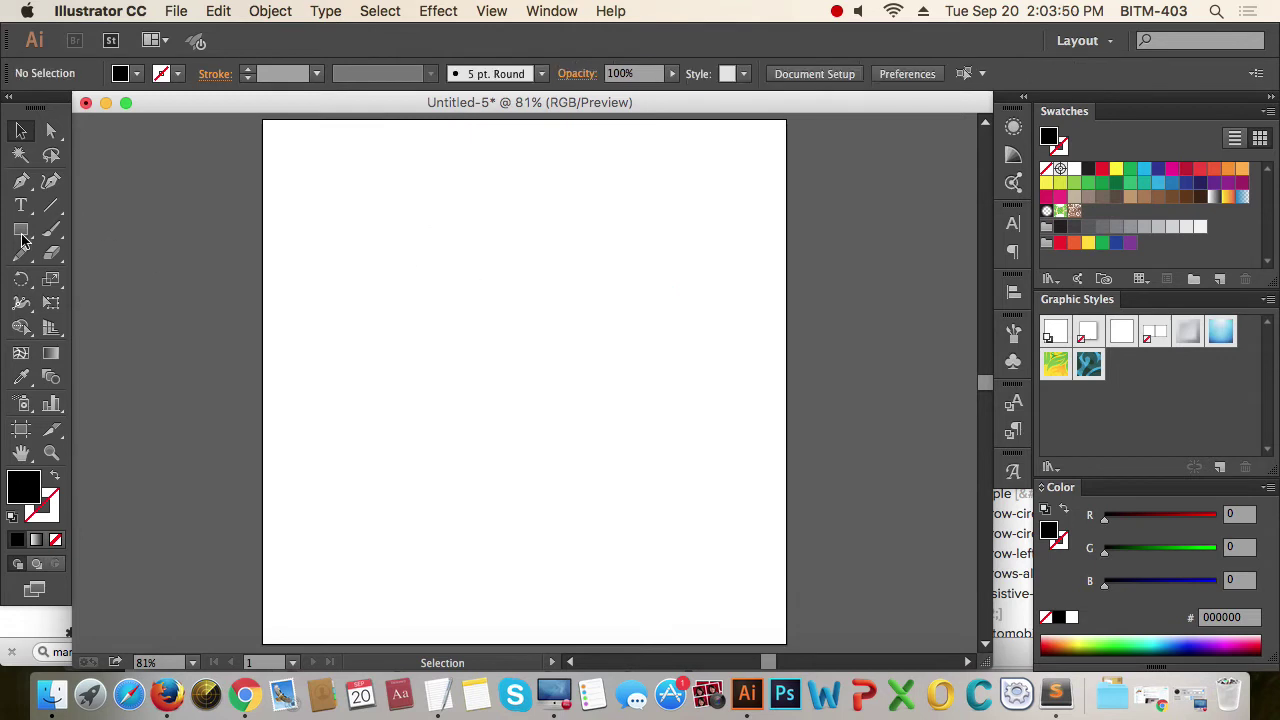
click(20, 229)
click(150, 278)
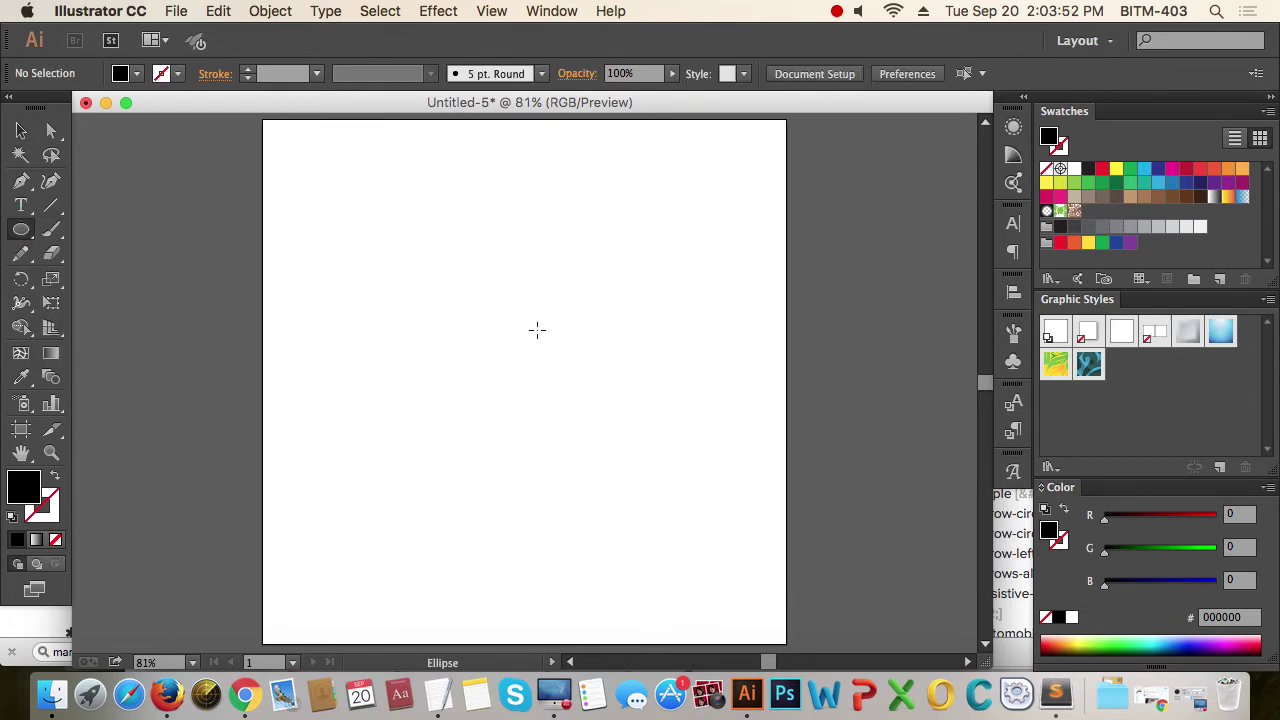
drag(500, 326, 601, 402)
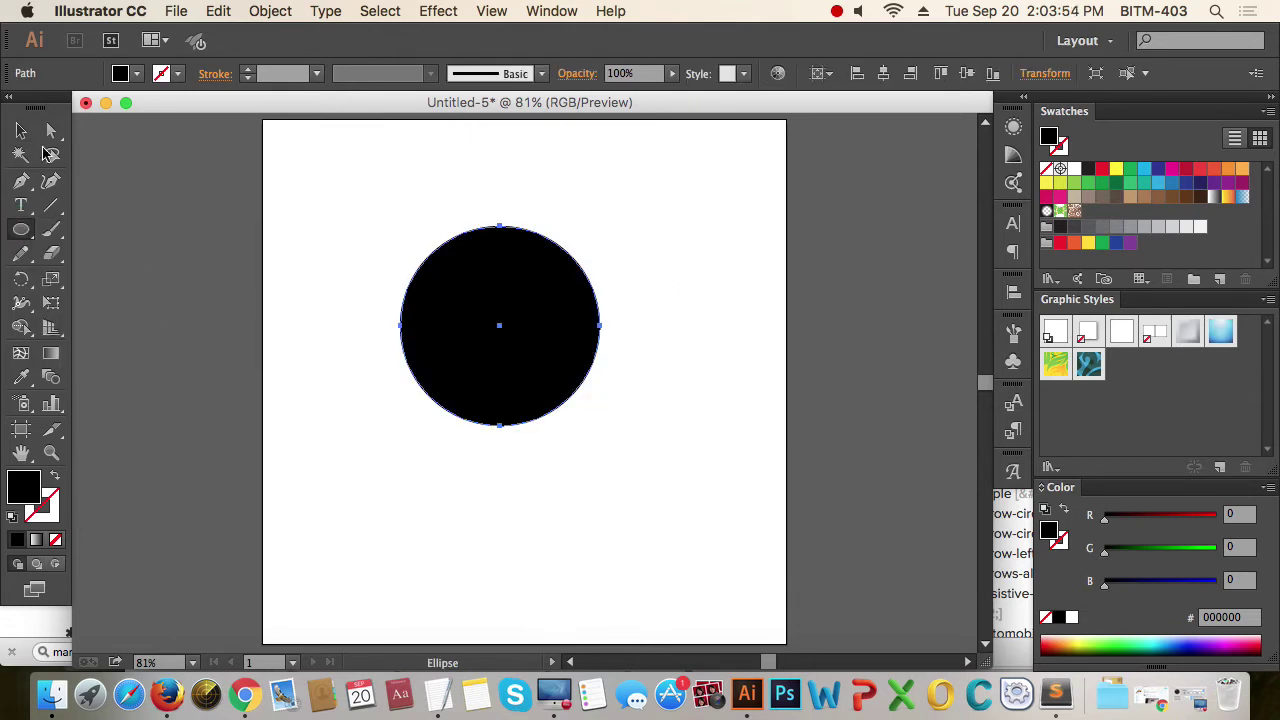
click(20, 131)
Create the point text "BITM" below the circle, enlarged to well beyond the circle's width and filled with red ed1c24.
key(t)
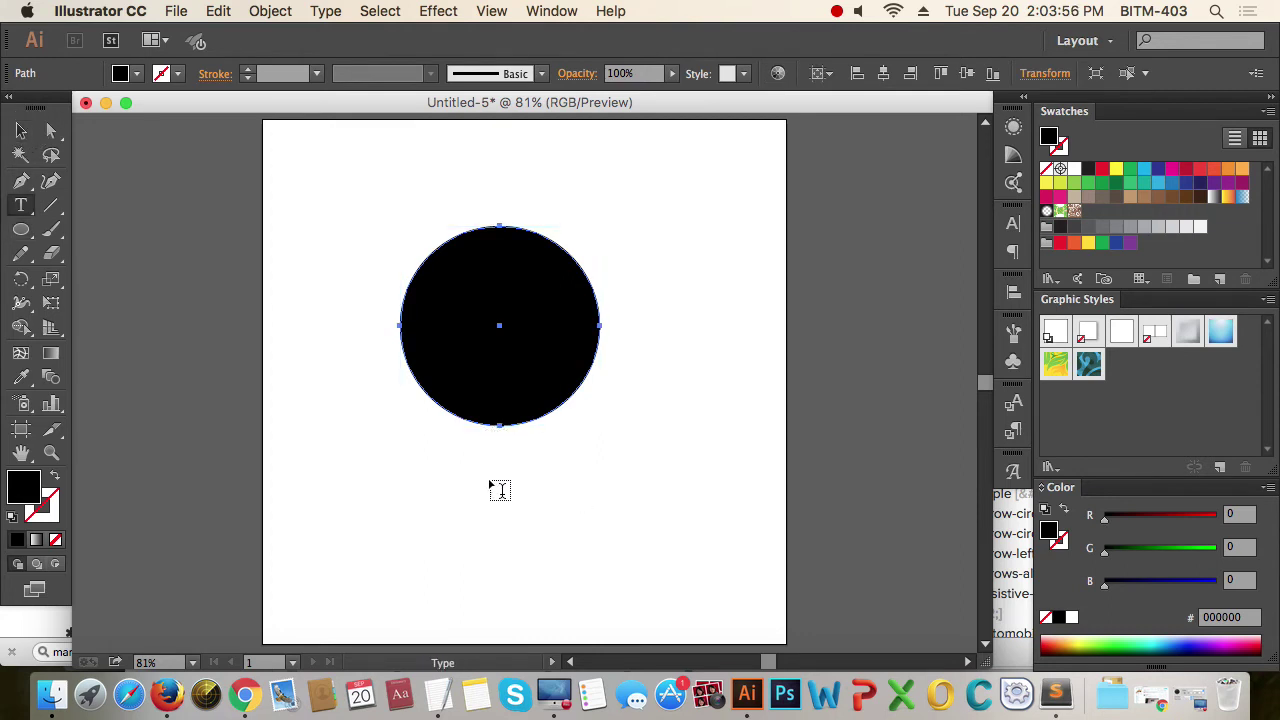
click(489, 478)
text(Bl)
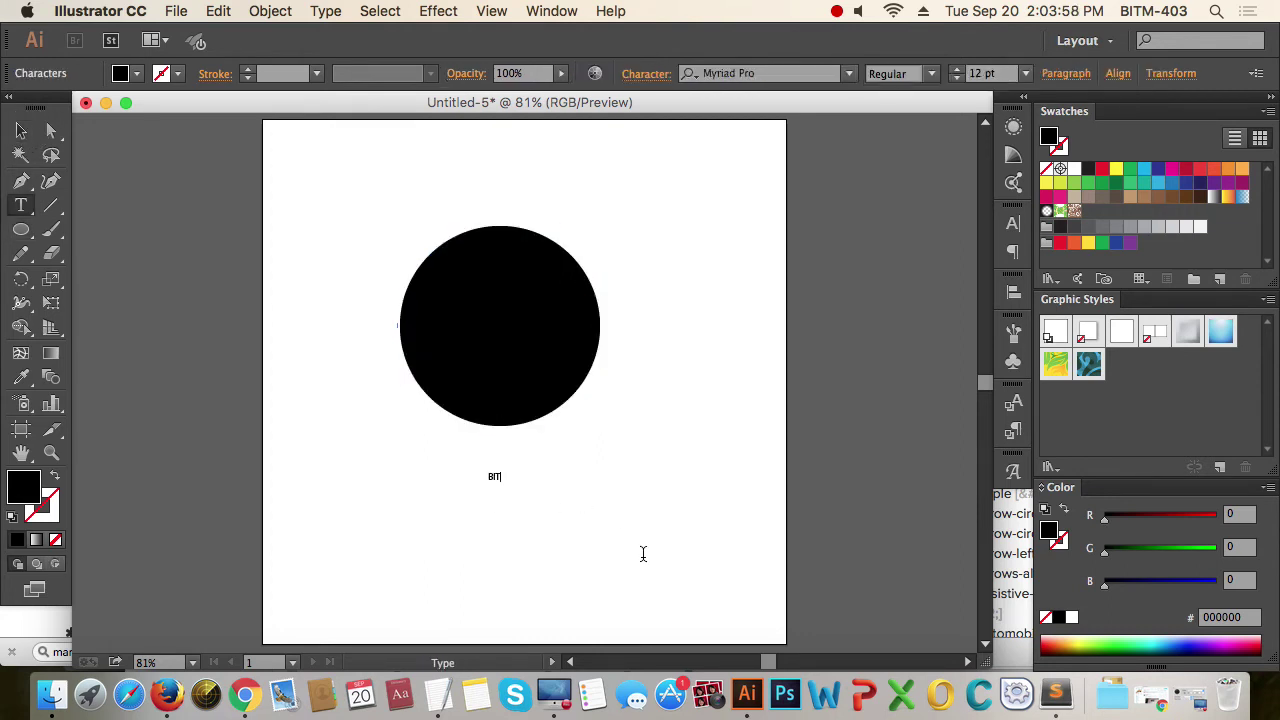
click(20, 131)
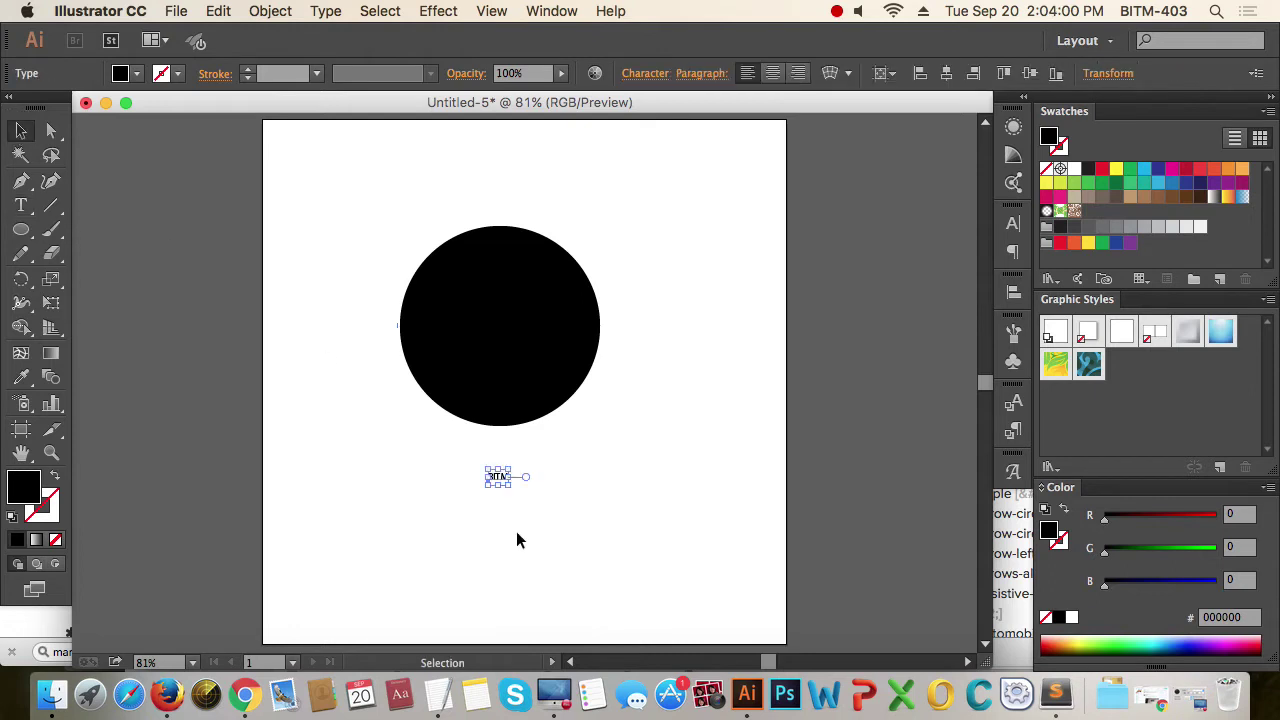
drag(548, 517, 720, 580)
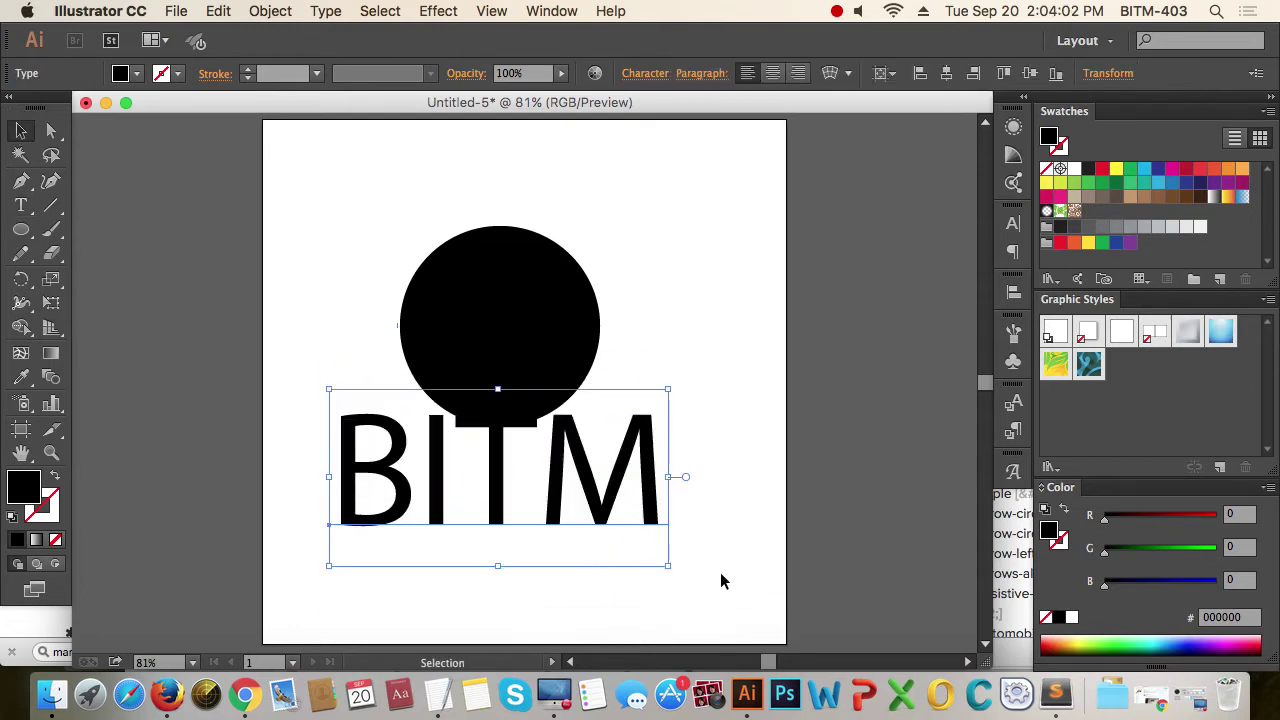
click(1102, 168)
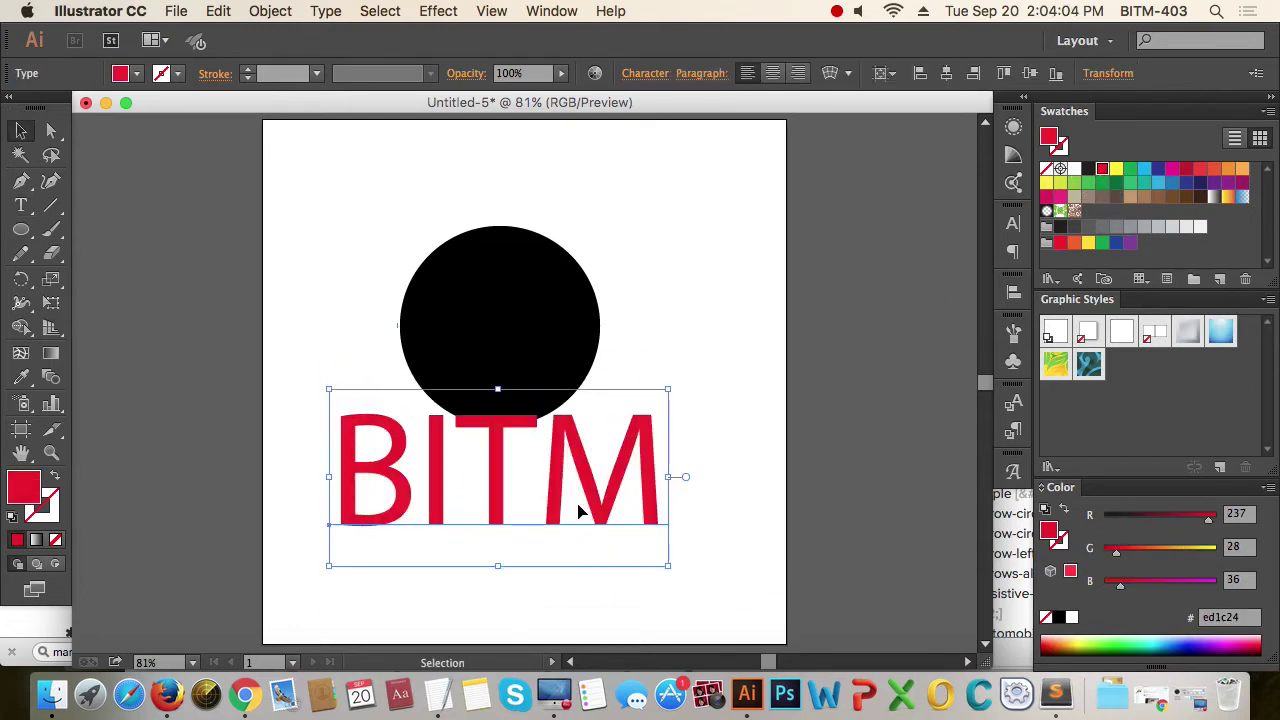
Scale the red BITM text down to about 157 pt and align it with the black circle so their centres roughly match.
drag(577, 508, 588, 368)
drag(674, 425, 640, 406)
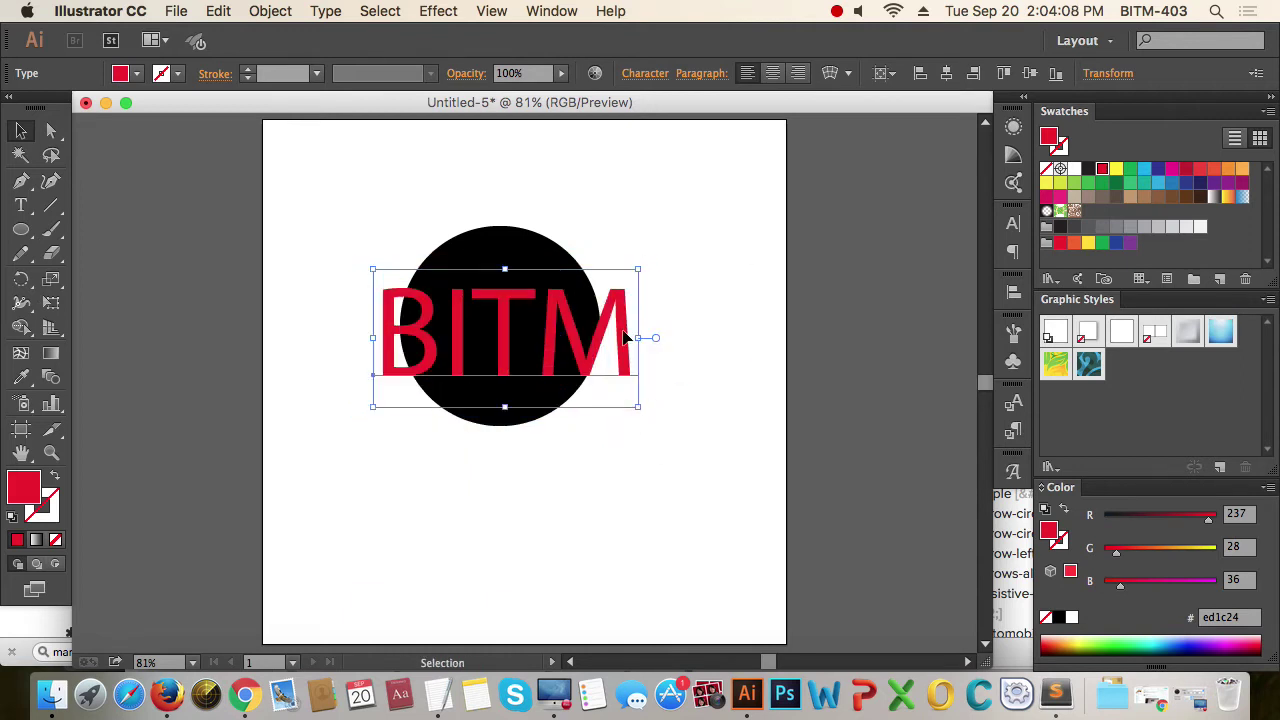
drag(622, 328, 625, 321)
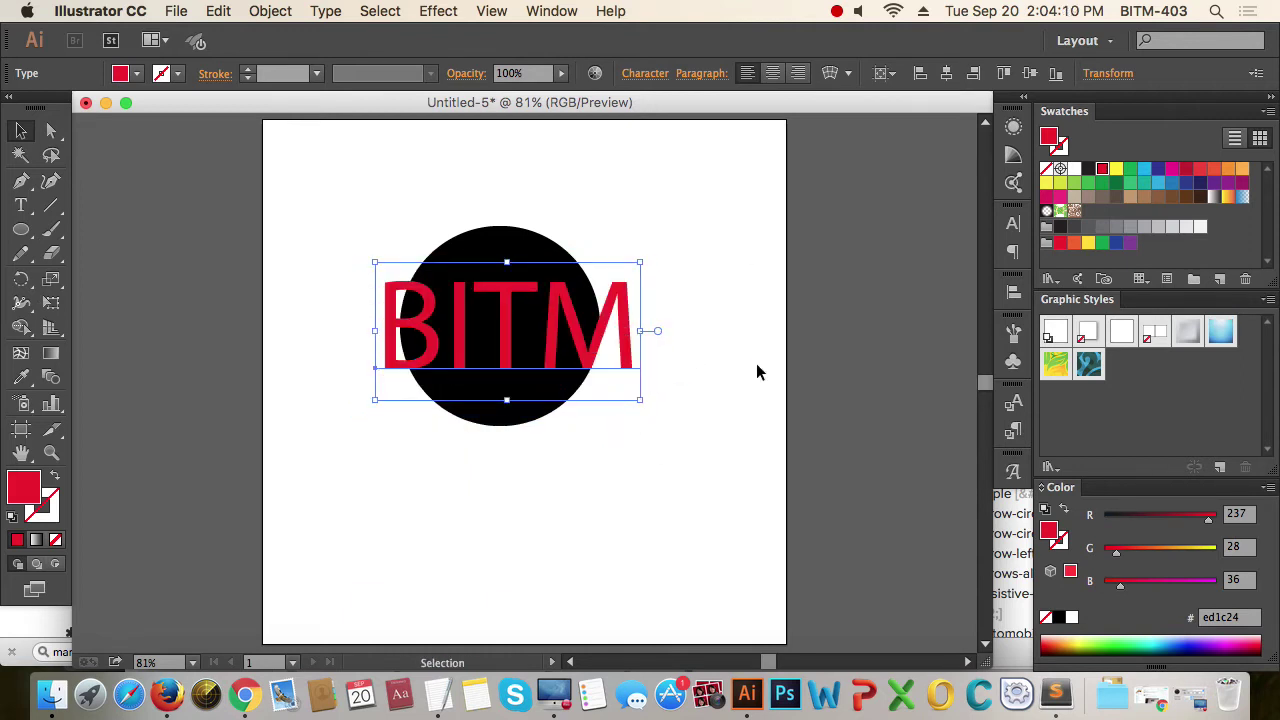
click(514, 245)
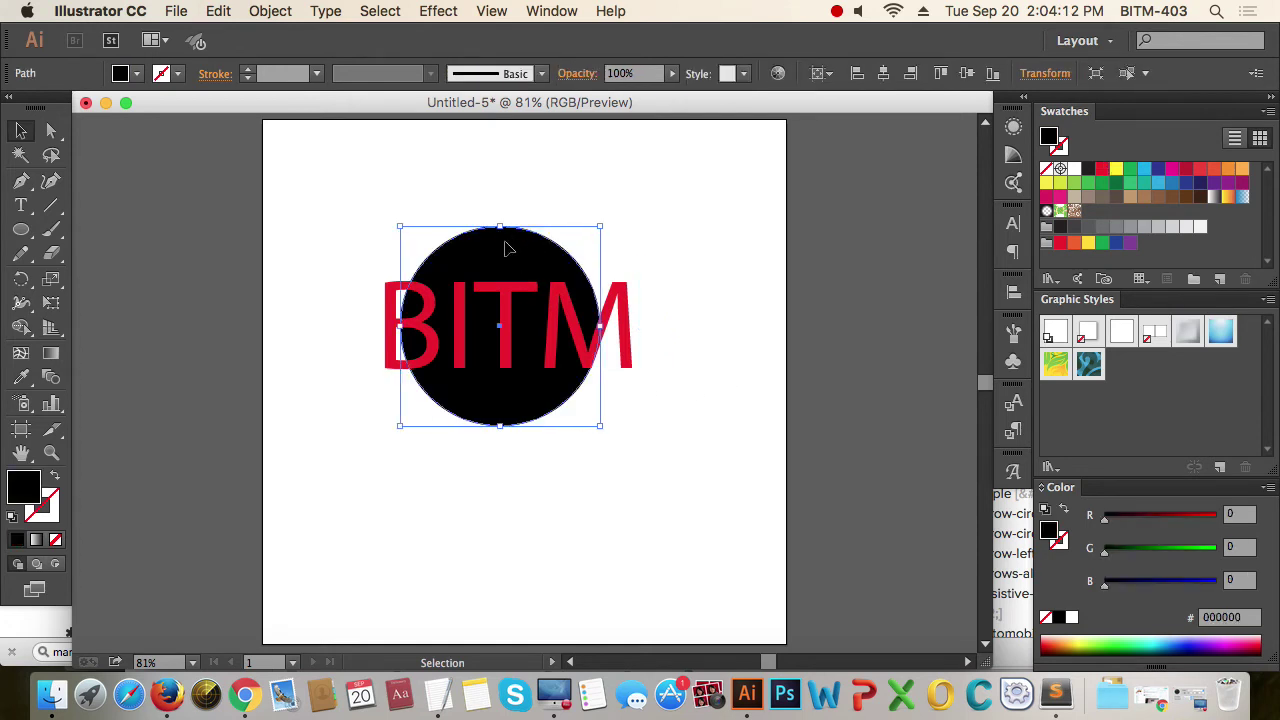
drag(505, 248, 512, 249)
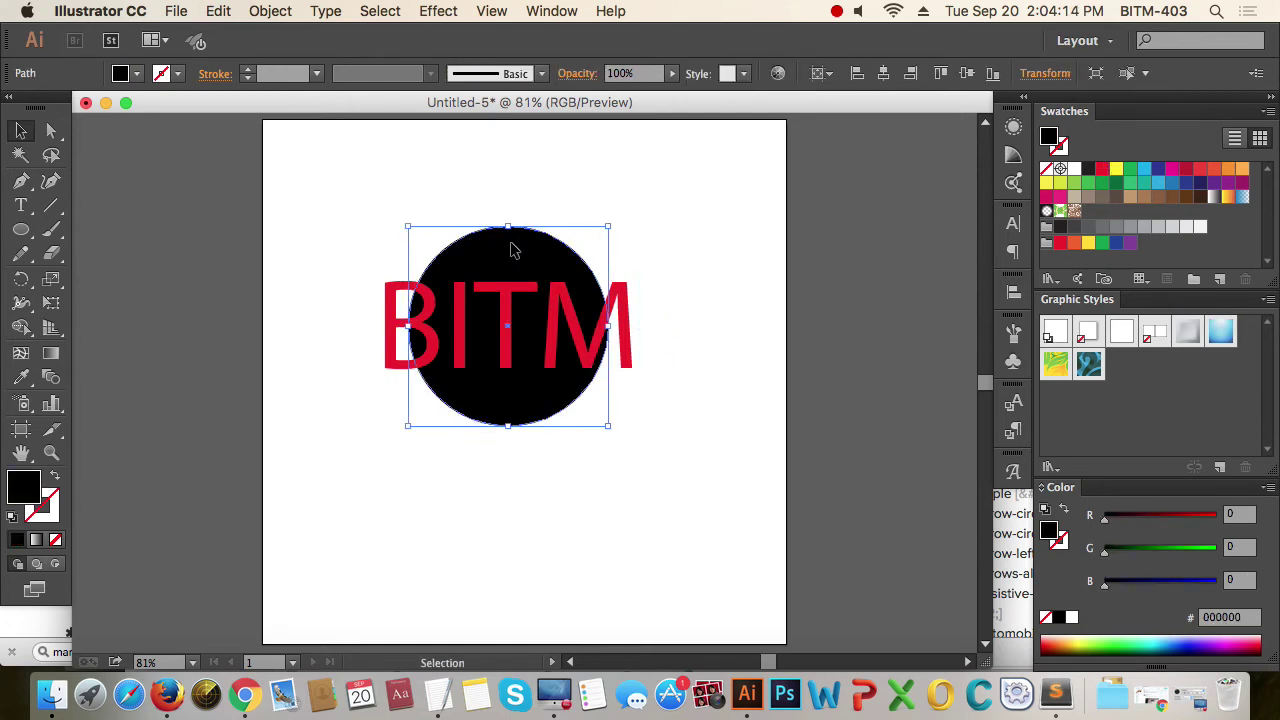
Bring the circle in front of the text and swap its fill and stroke, giving a 1 pt black outline without fill.
key(super)
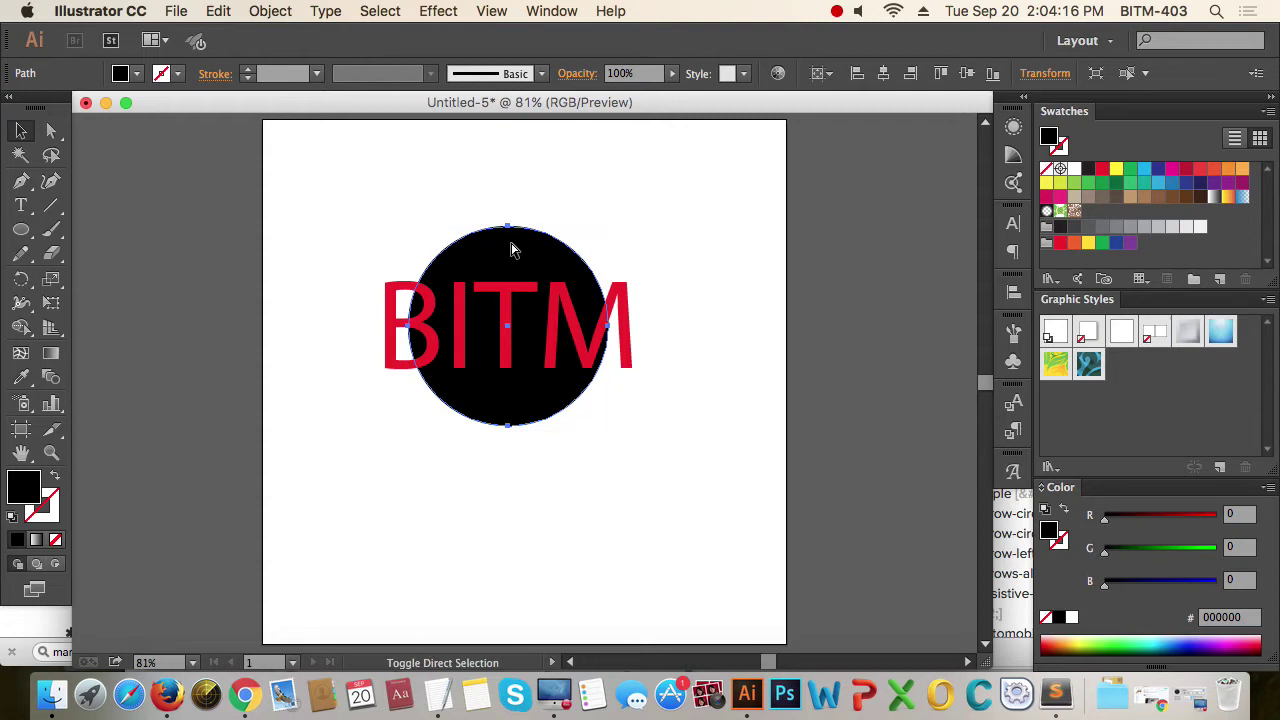
key(super+shift+bracketright)
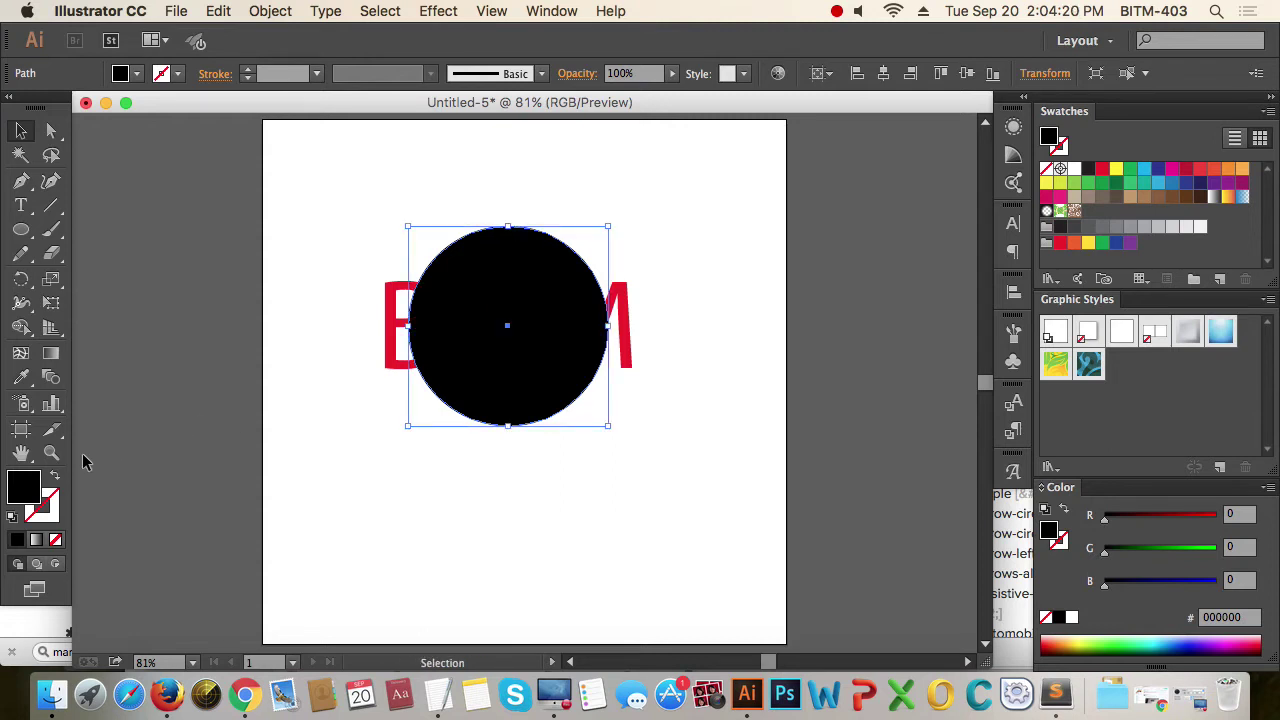
click(57, 481)
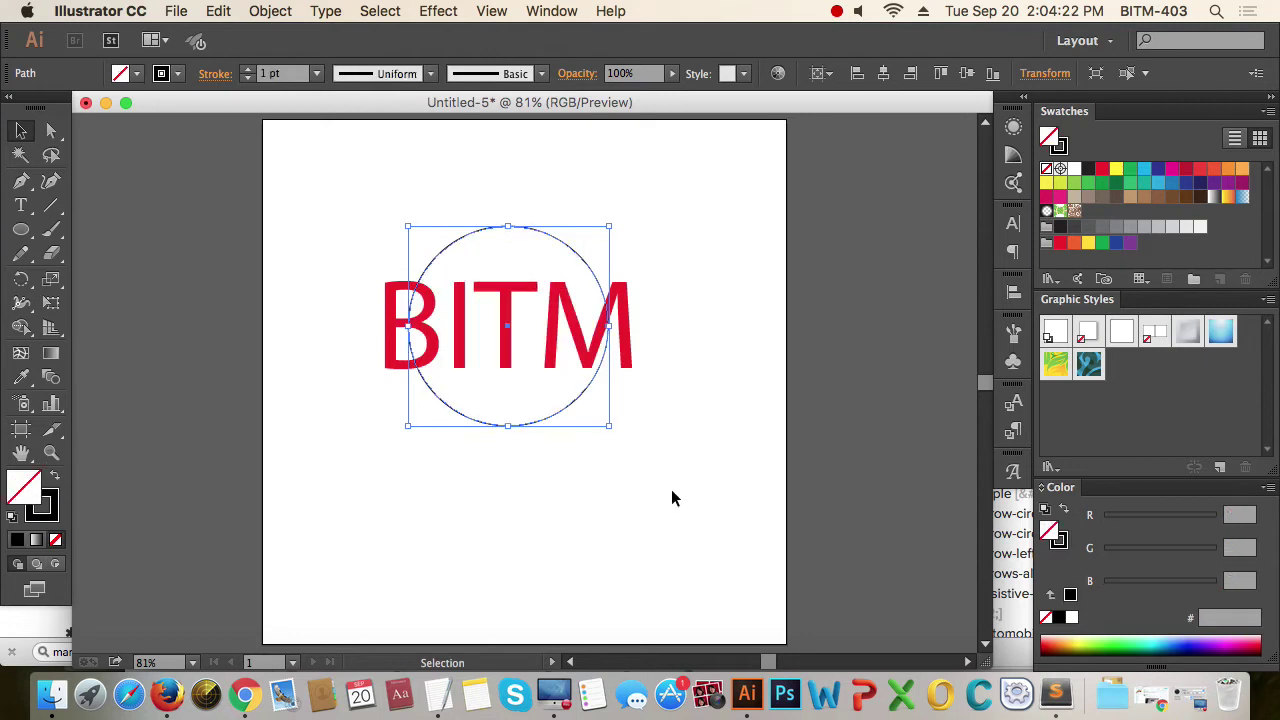
click(653, 441)
Try squeezing the BITM text horizontally to about the circle's width, then undo the resize.
click(622, 360)
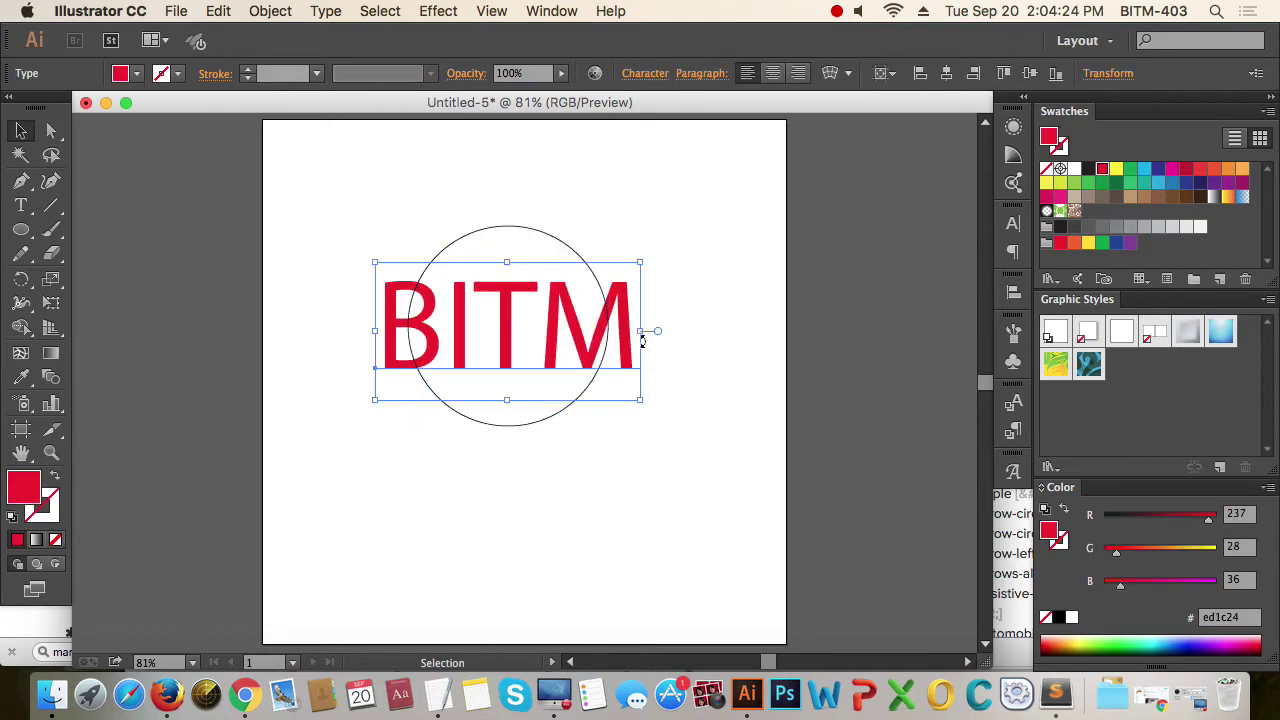
mouse_move(639, 332)
mouse_down()
mouse_move(623, 330)
mouse_move(625, 341)
mouse_up()
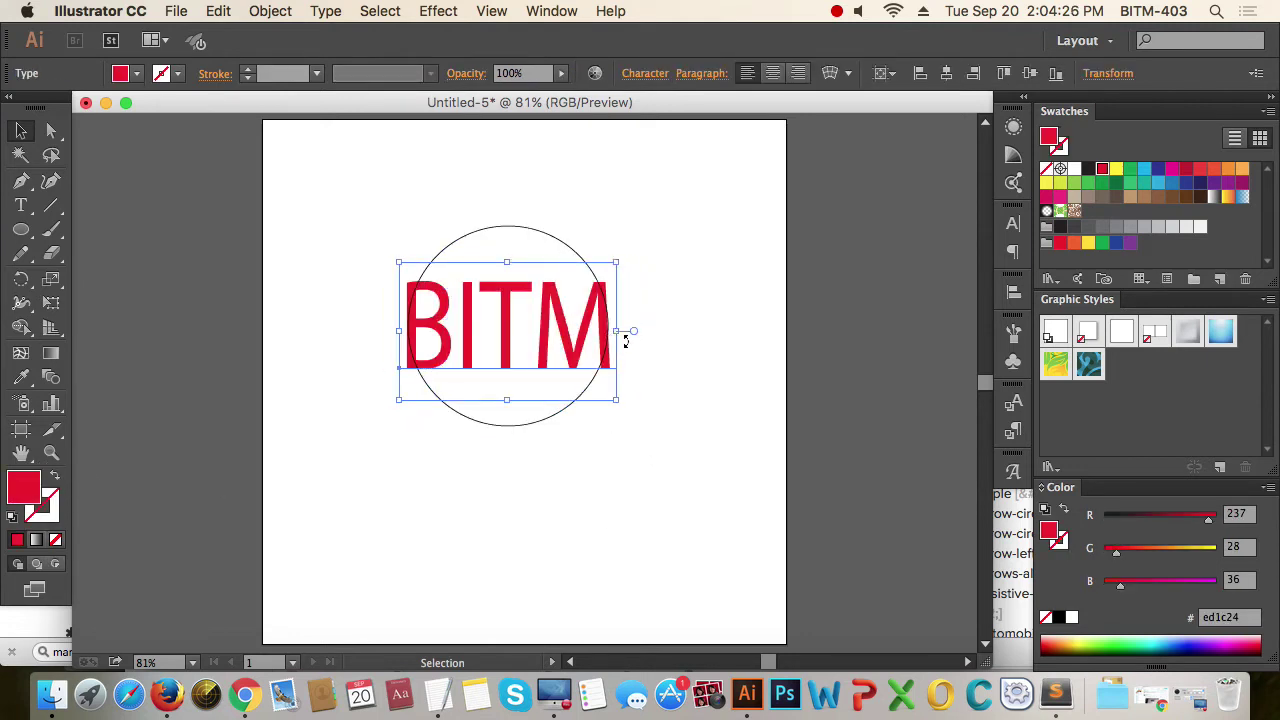
key(super+z)
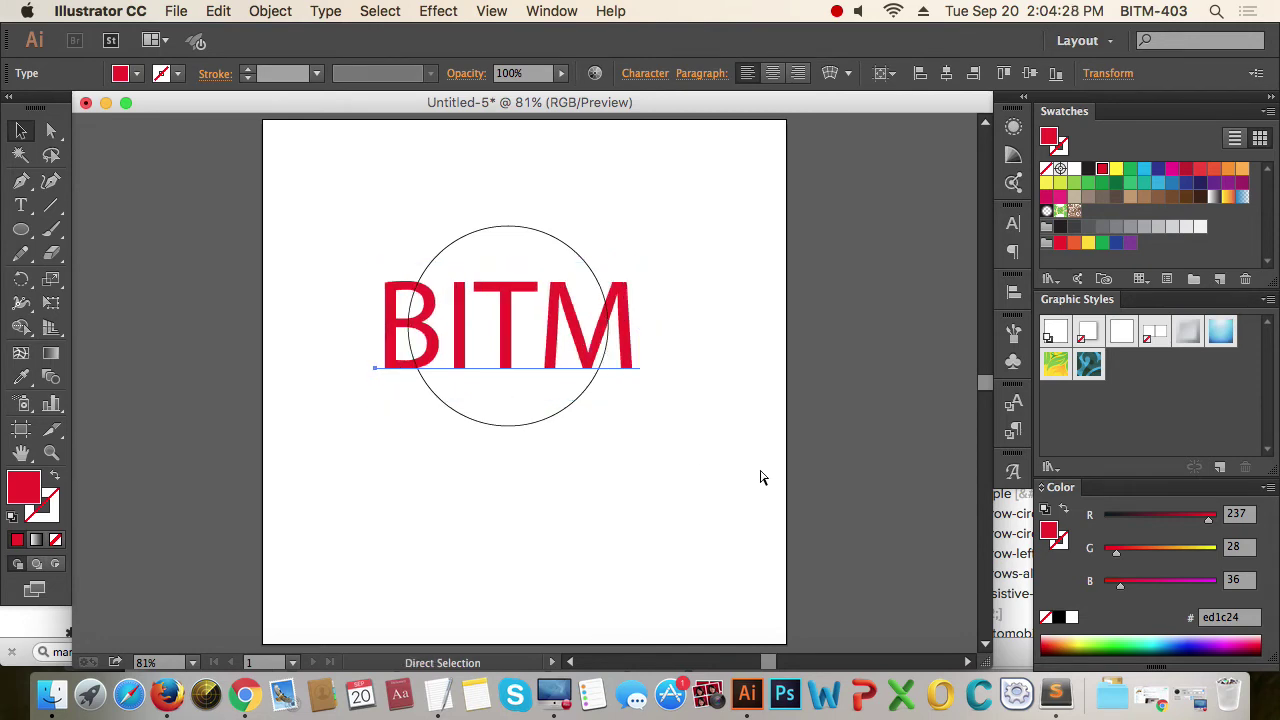
Try the Phosphate font in its Inline style on the BITM text.
key(super+t)
click(976, 265)
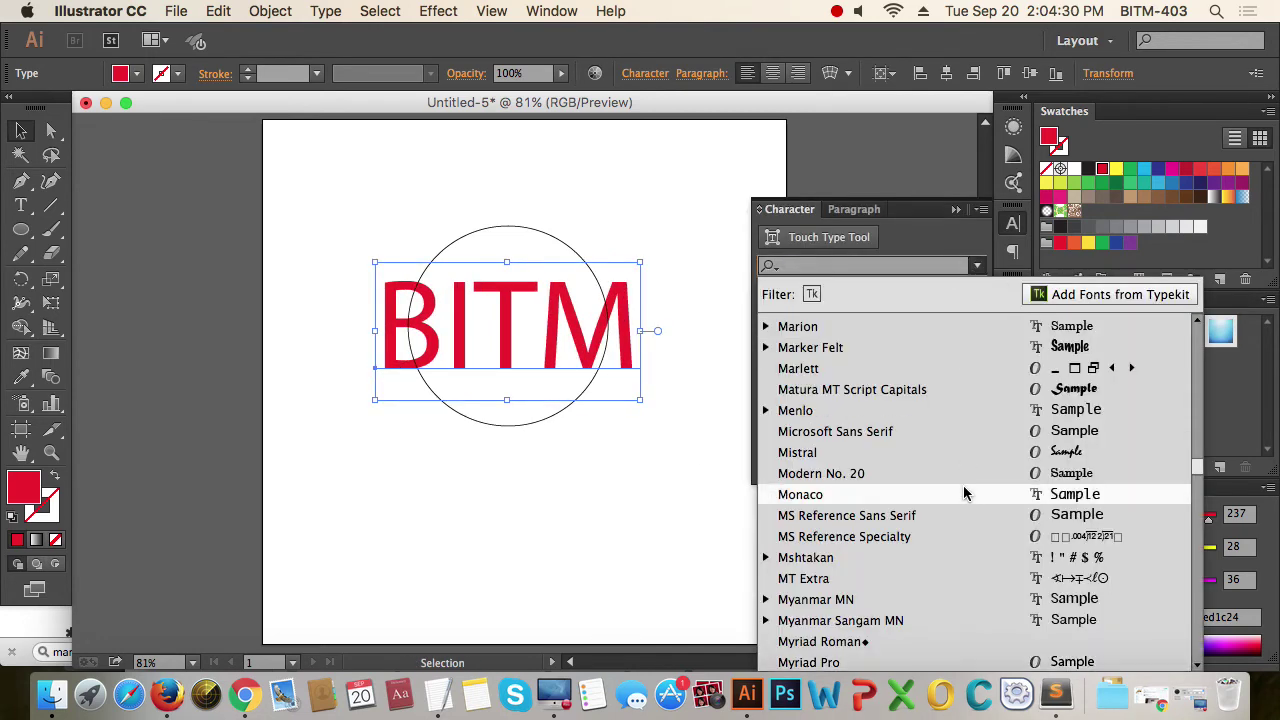
scroll(965, 492, down, 1)
scroll(965, 492, down, 13)
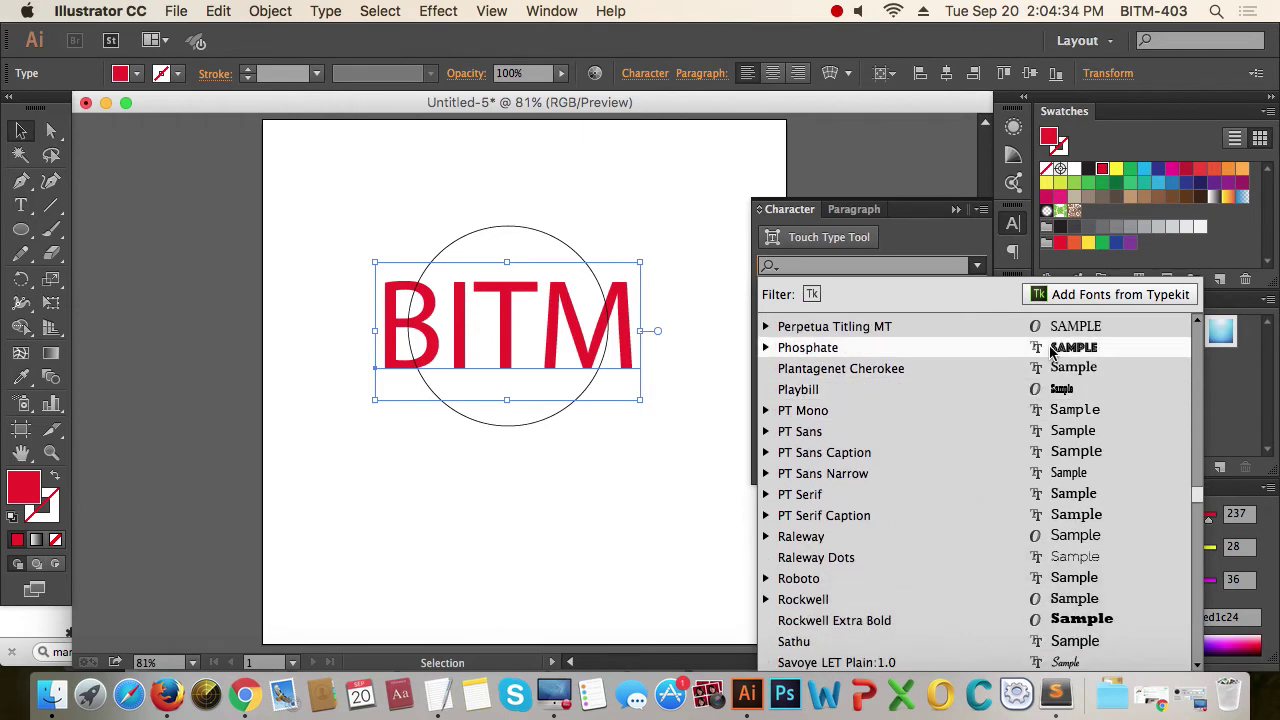
click(1050, 352)
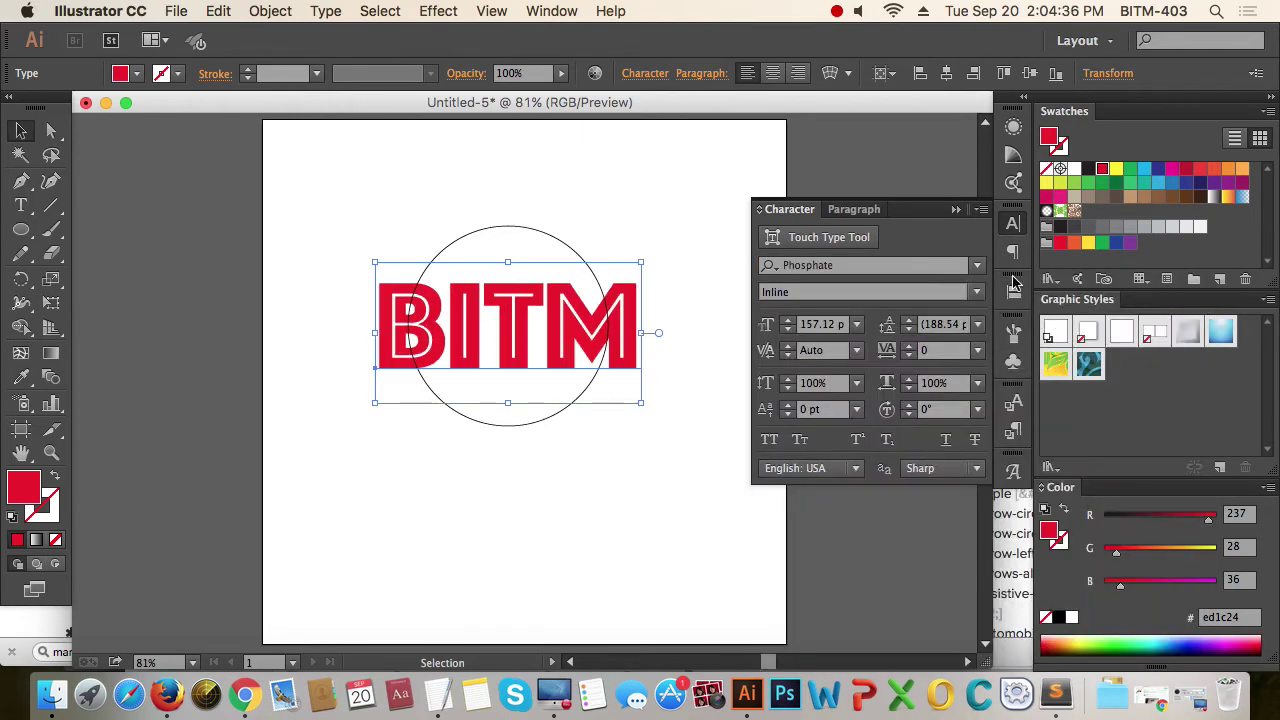
Set the BITM text's font to Silom Regular and deselect it.
click(977, 265)
scroll(920, 487, down, 5)
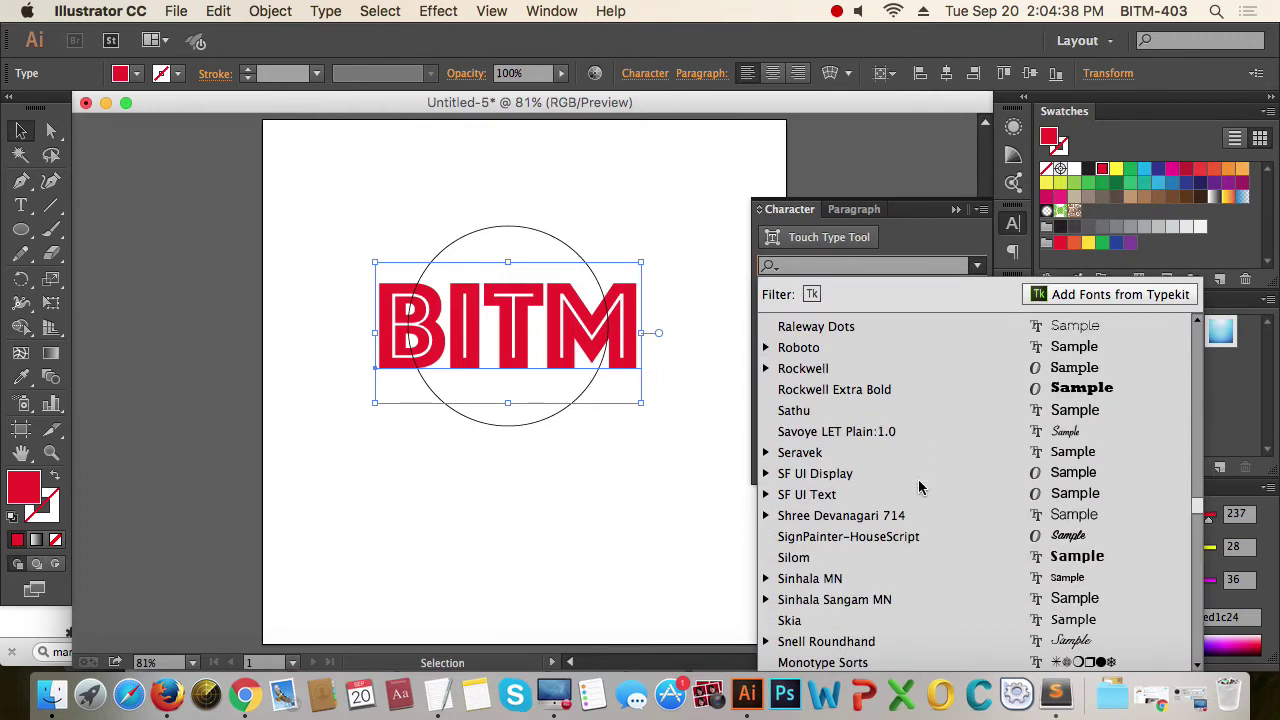
click(980, 555)
click(645, 510)
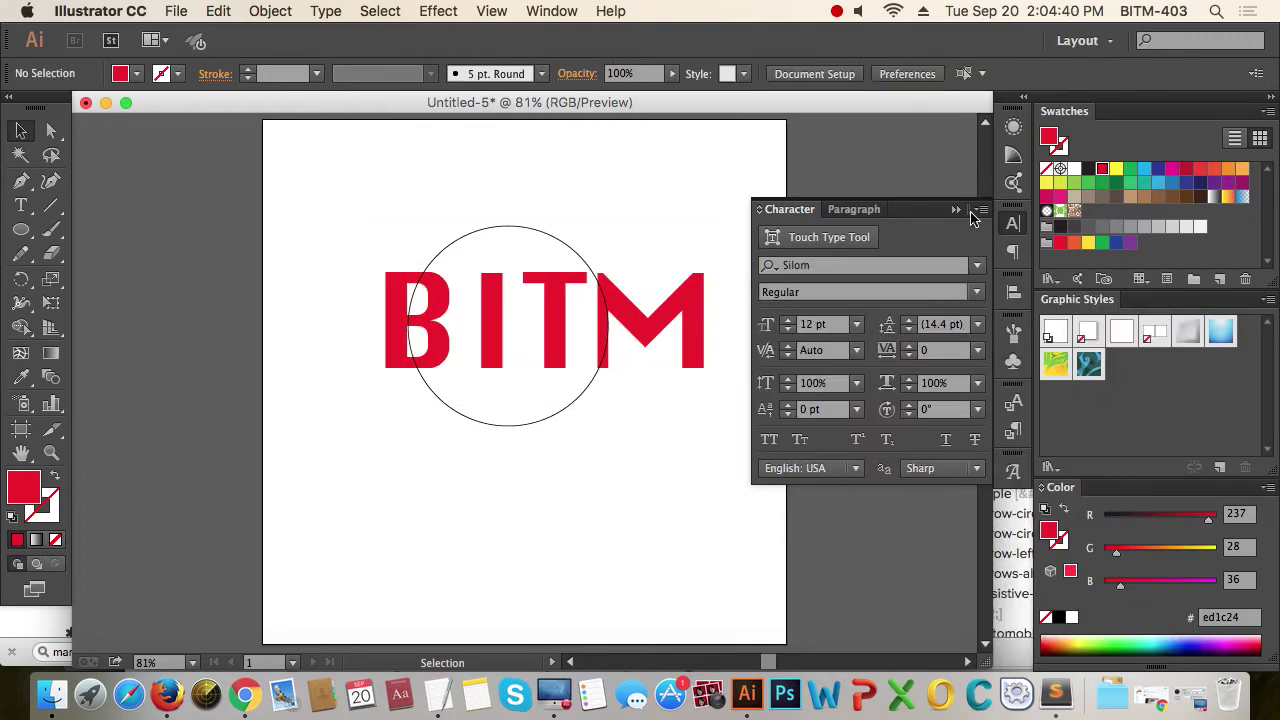
click(1013, 223)
Scale the BITM text down slightly and reposition it across the middle of the circle.
click(688, 352)
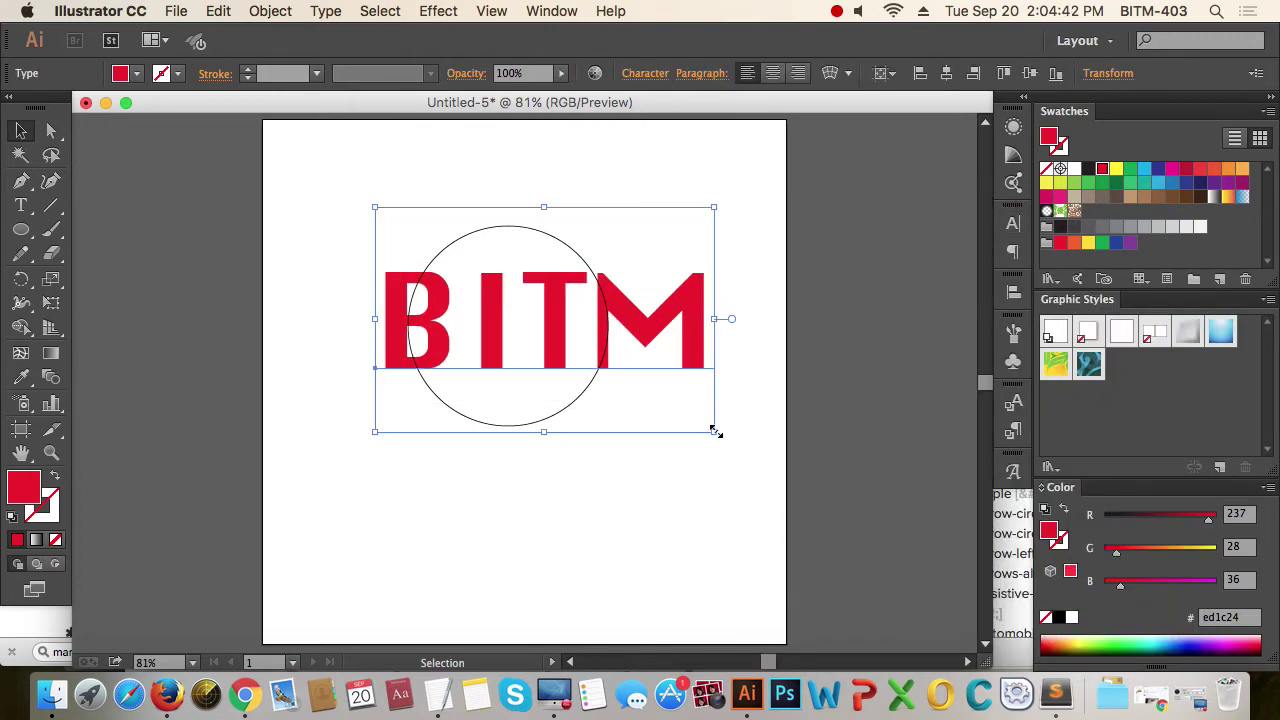
drag(716, 431, 660, 421)
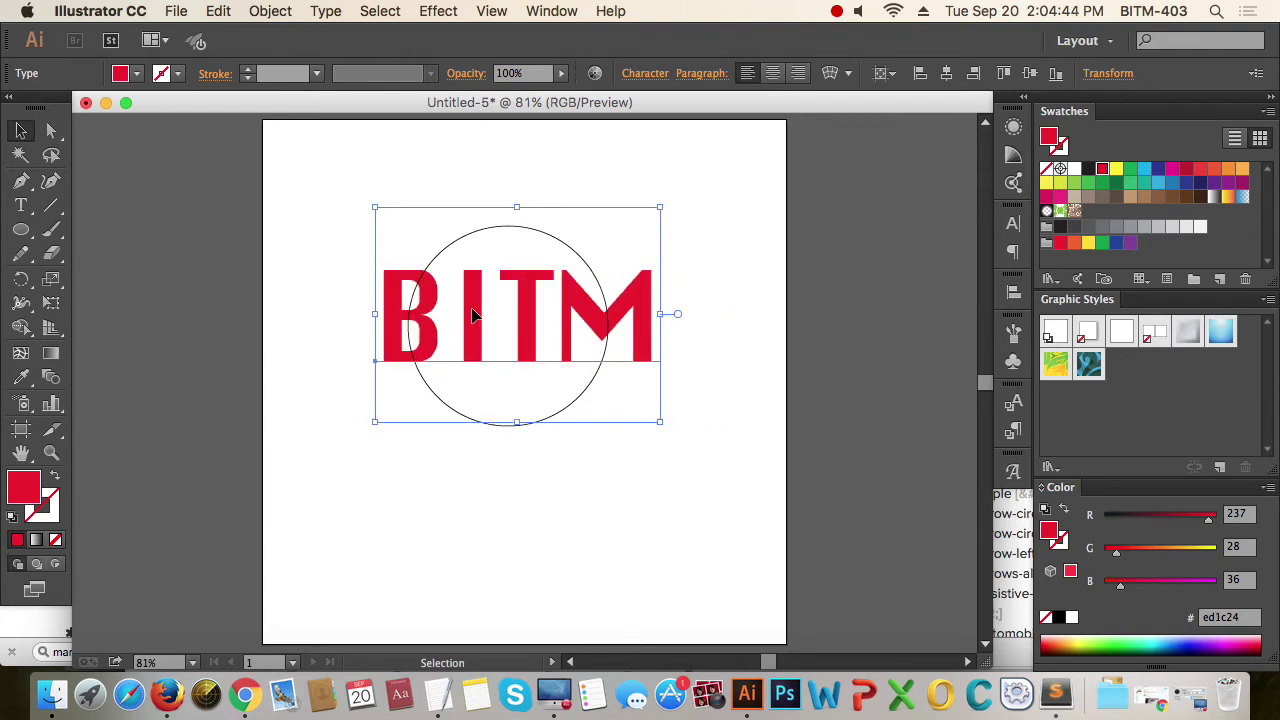
drag(480, 317, 490, 321)
click(705, 395)
Reposition the BITM text over the circle and distort it into the circle's shape with Envelope Distort's Make with Top Object.
click(645, 330)
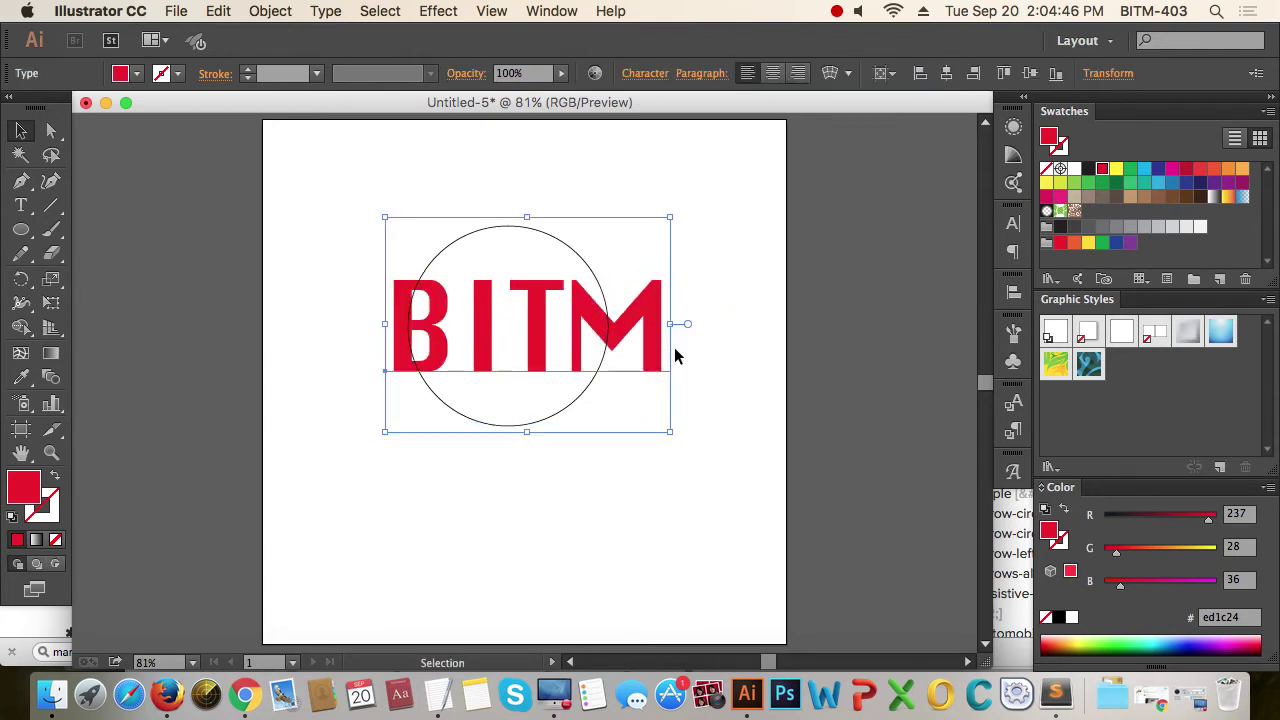
click(705, 470)
drag(706, 515, 460, 226)
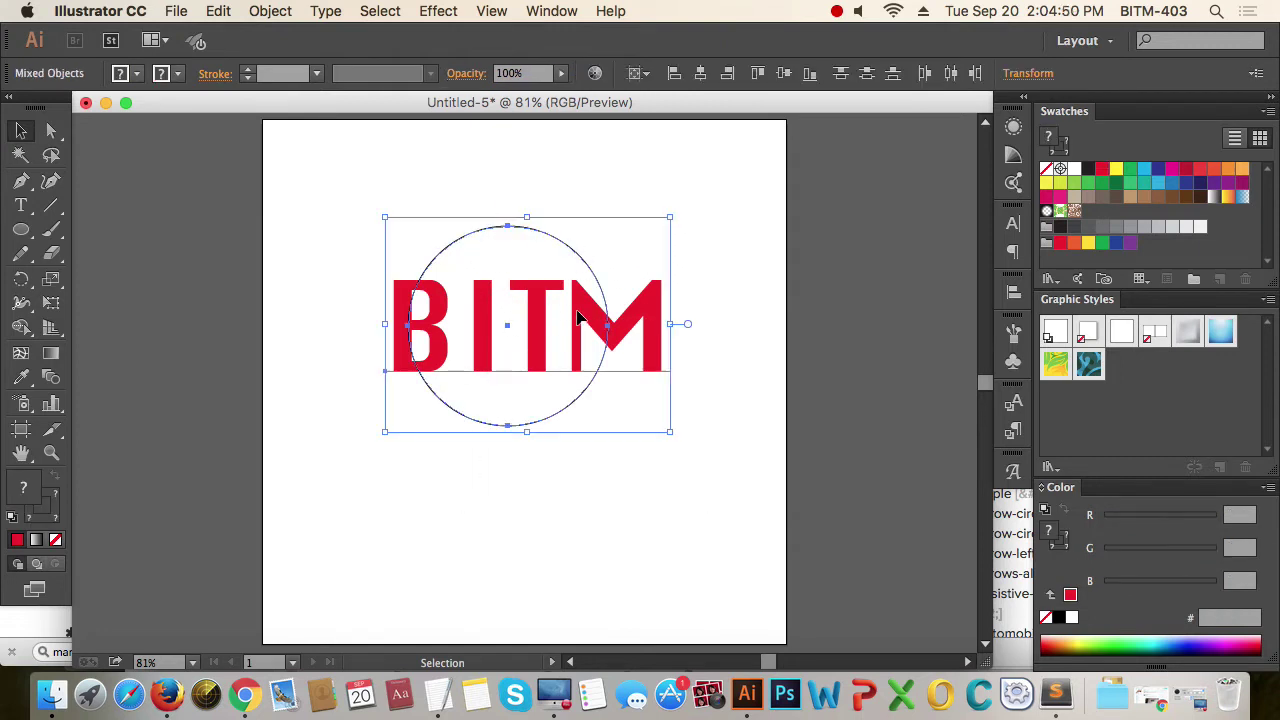
click(268, 12)
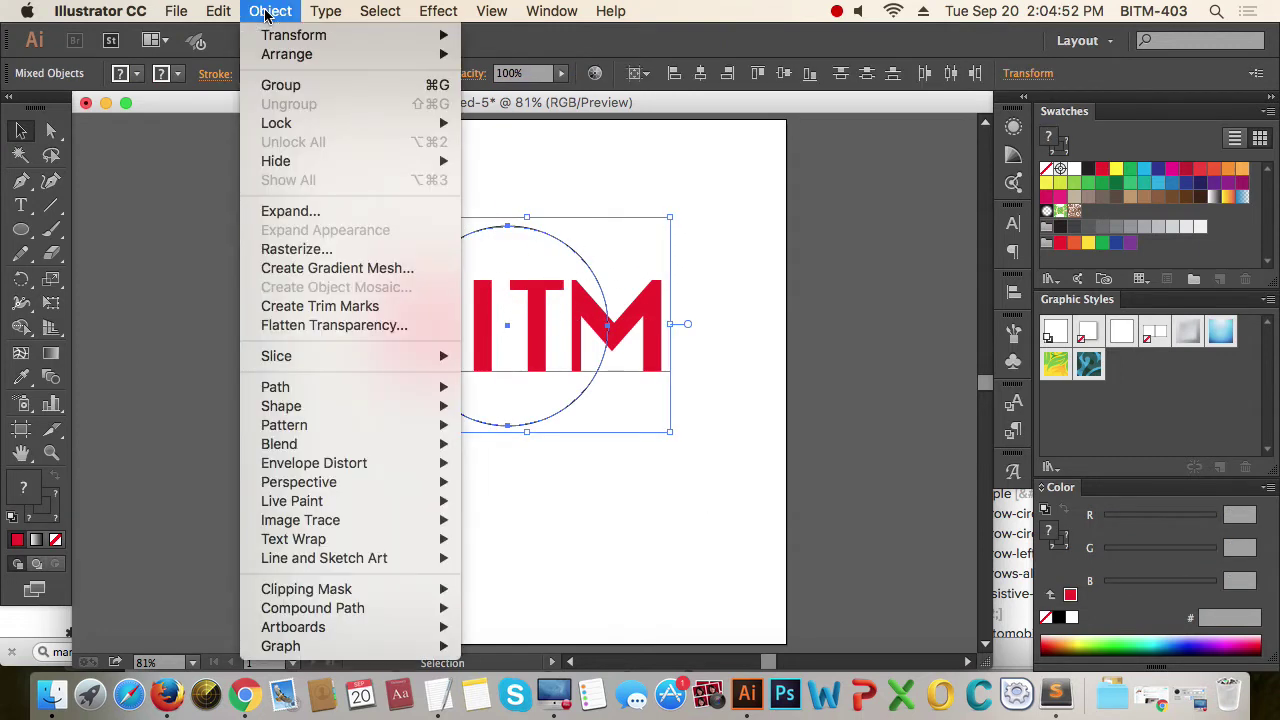
mouse_move(340, 463)
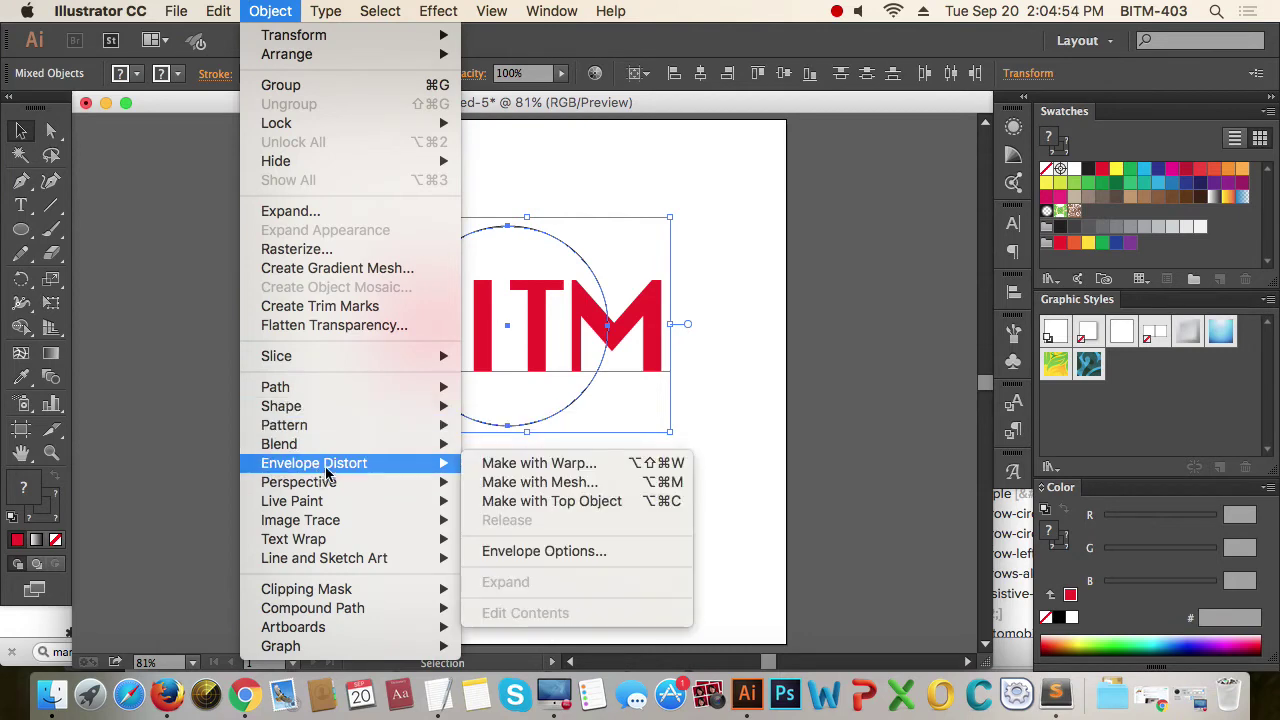
click(566, 502)
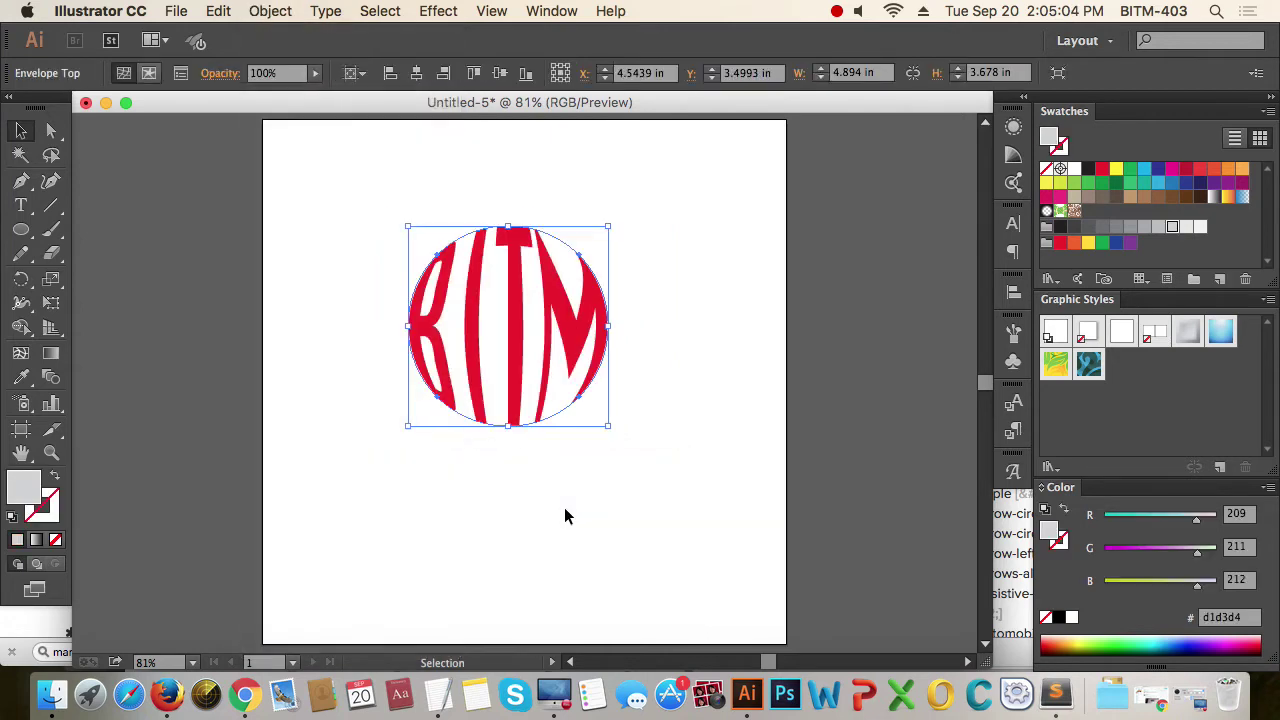
click(707, 514)
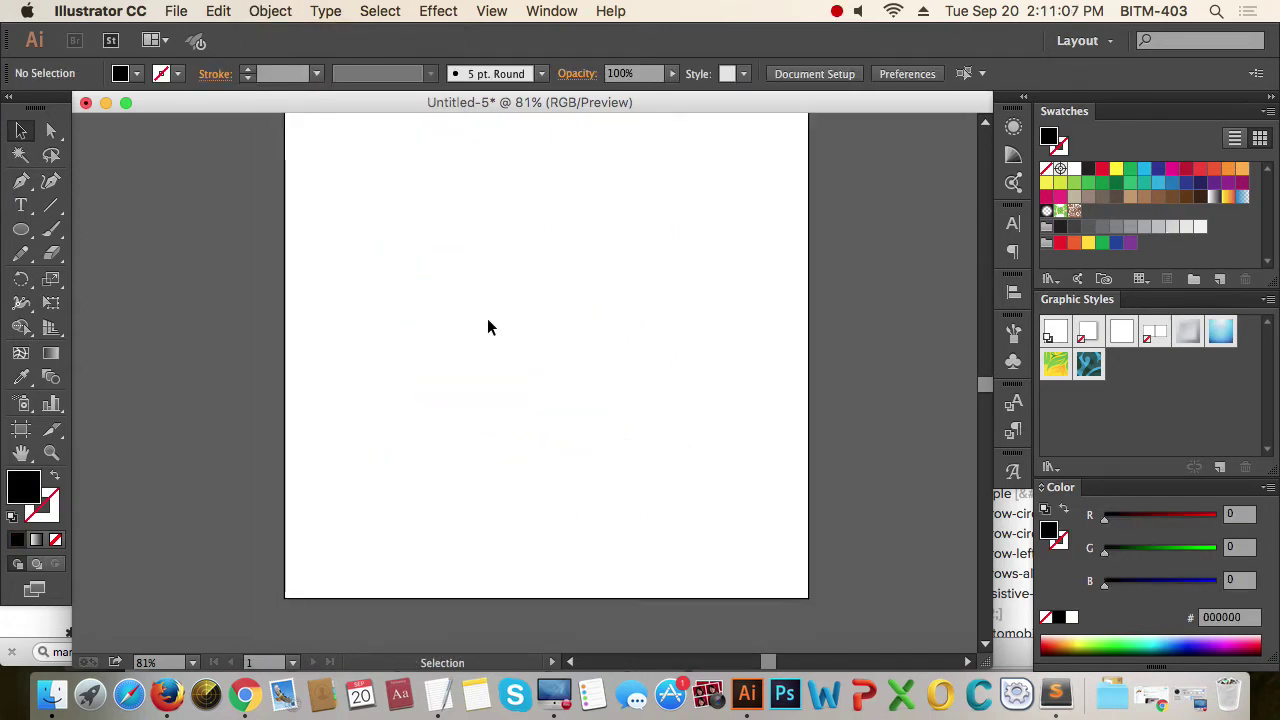
scroll(456, 318, up, 1)
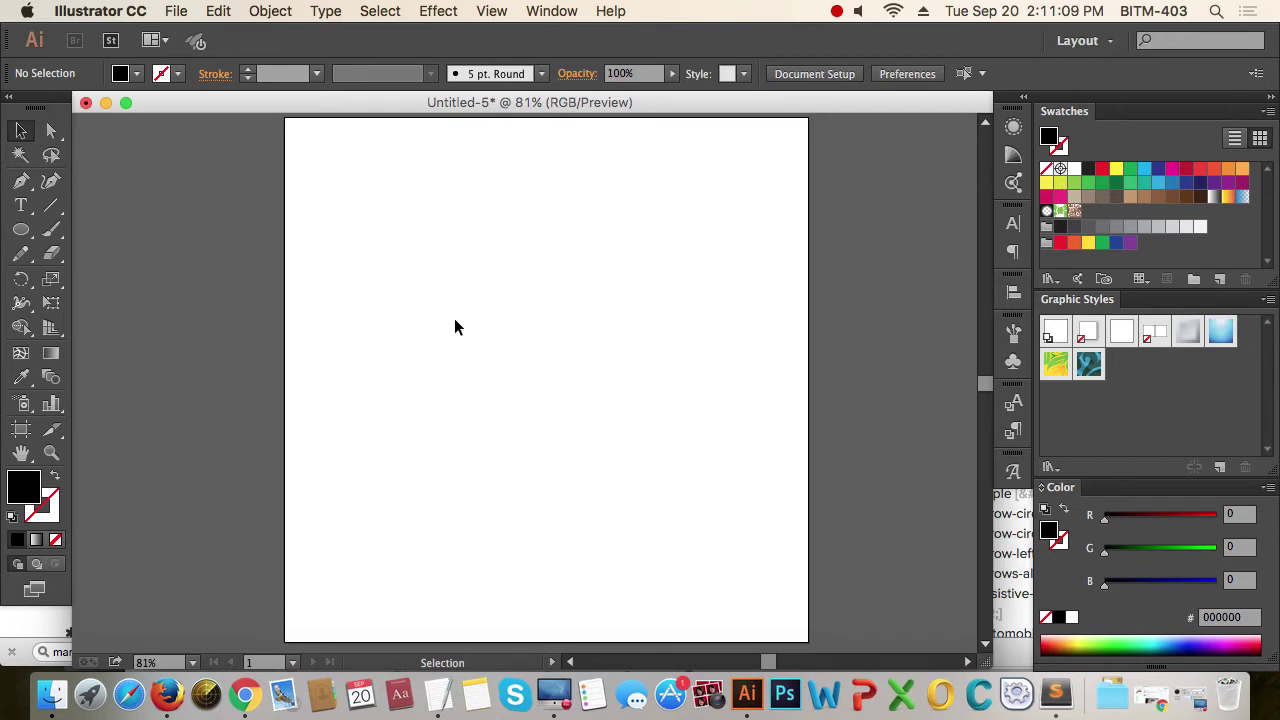
click(21, 229)
drag(458, 261, 551, 368)
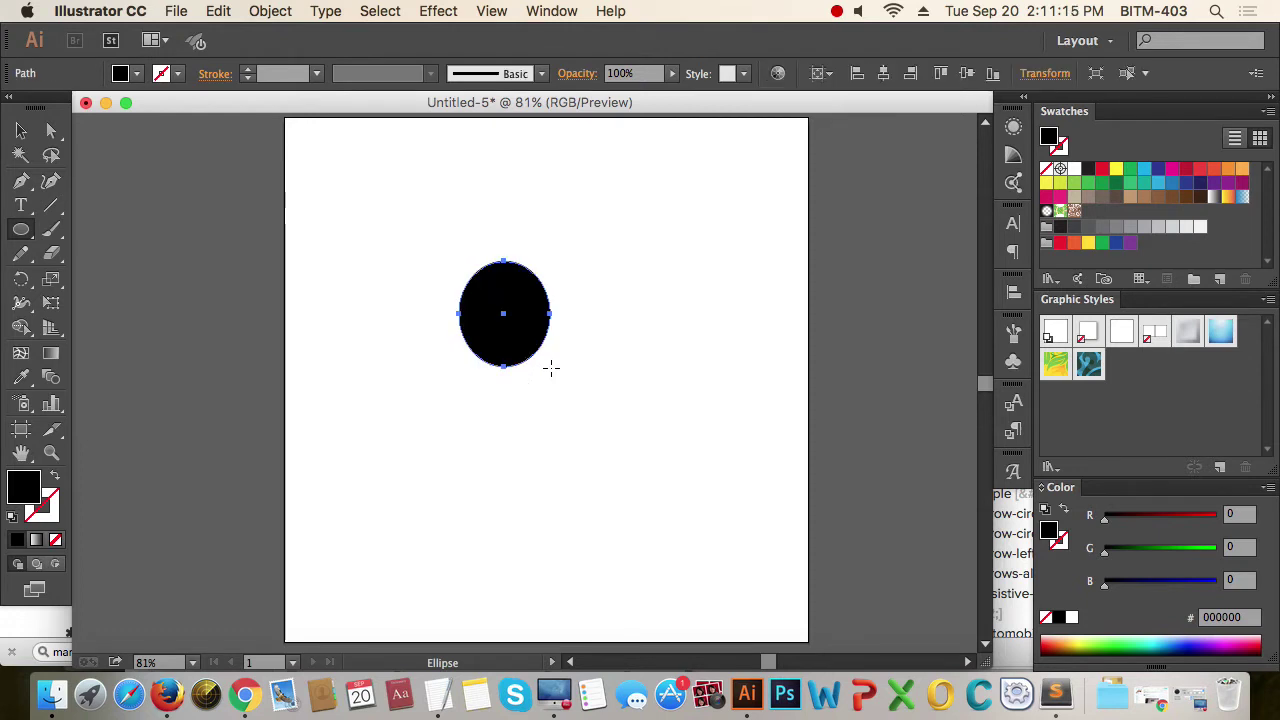
key(Delete)
Draw a wide rectangle in the middle of the artboard and a small circle above it.
drag(21, 229, 120, 238)
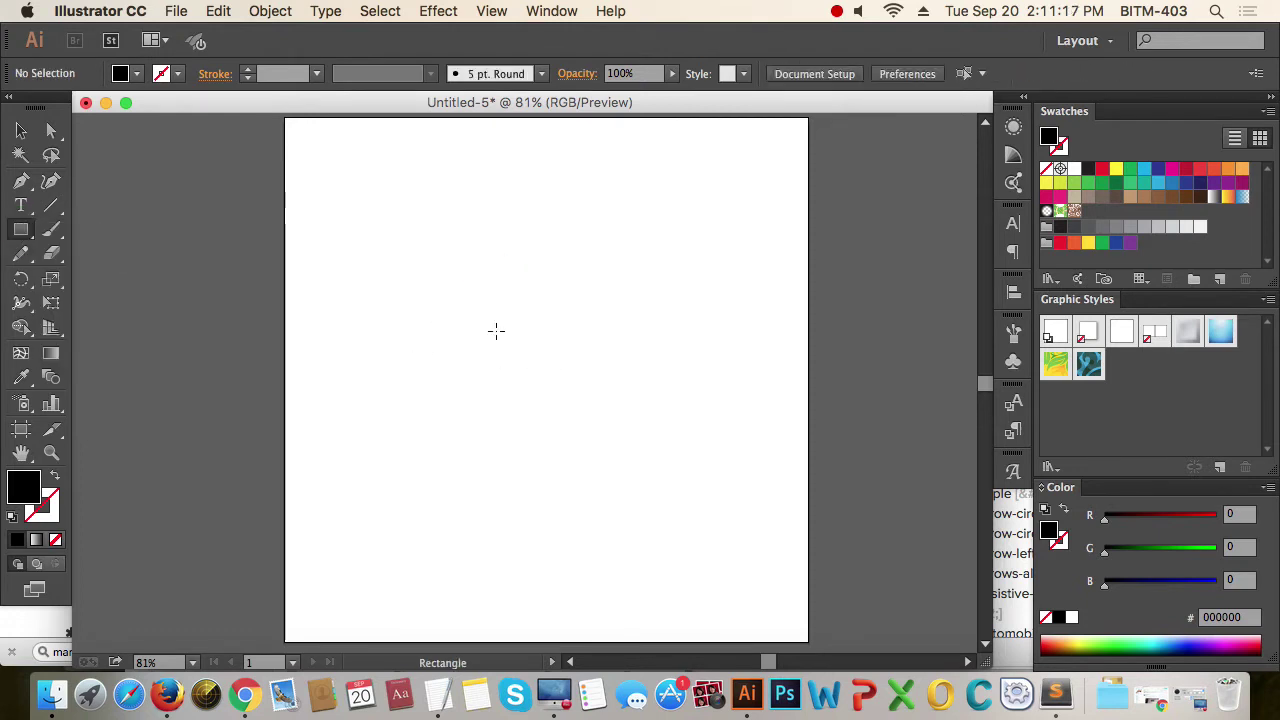
drag(407, 314, 690, 490)
drag(21, 229, 123, 285)
drag(514, 198, 597, 273)
click(24, 131)
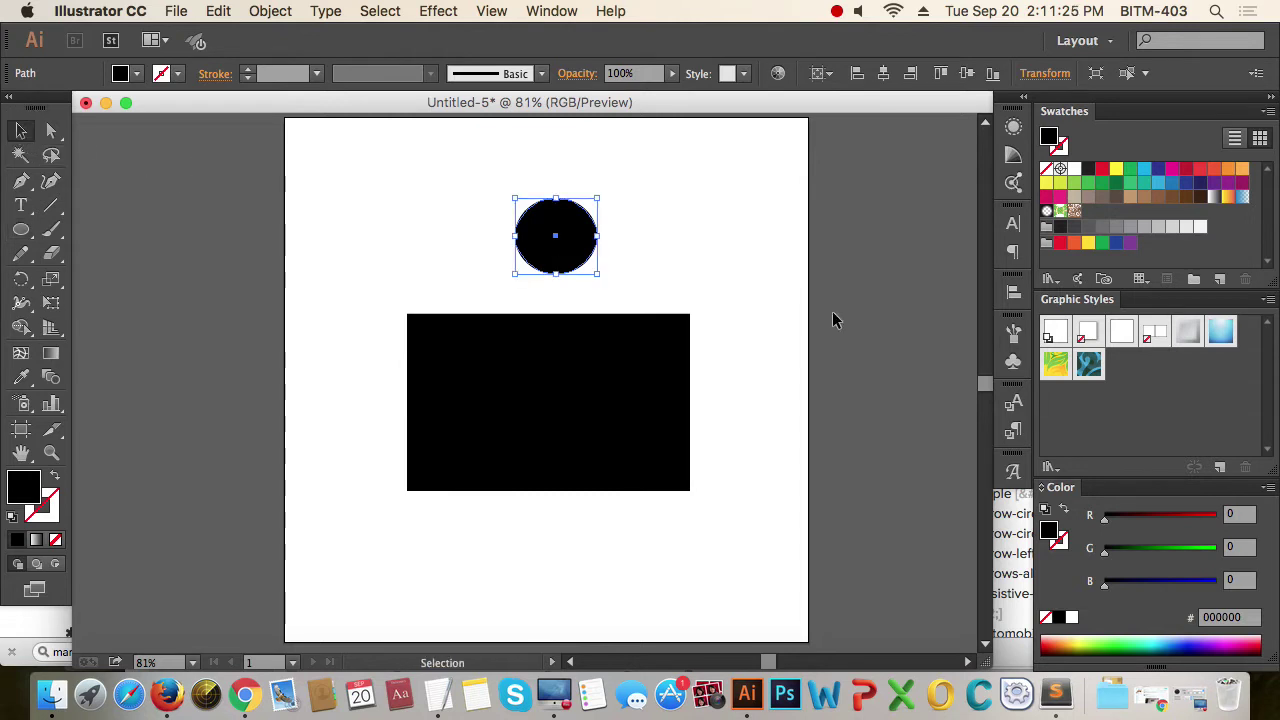
Fill the rectangle with red and the small circle with yellow.
click(565, 432)
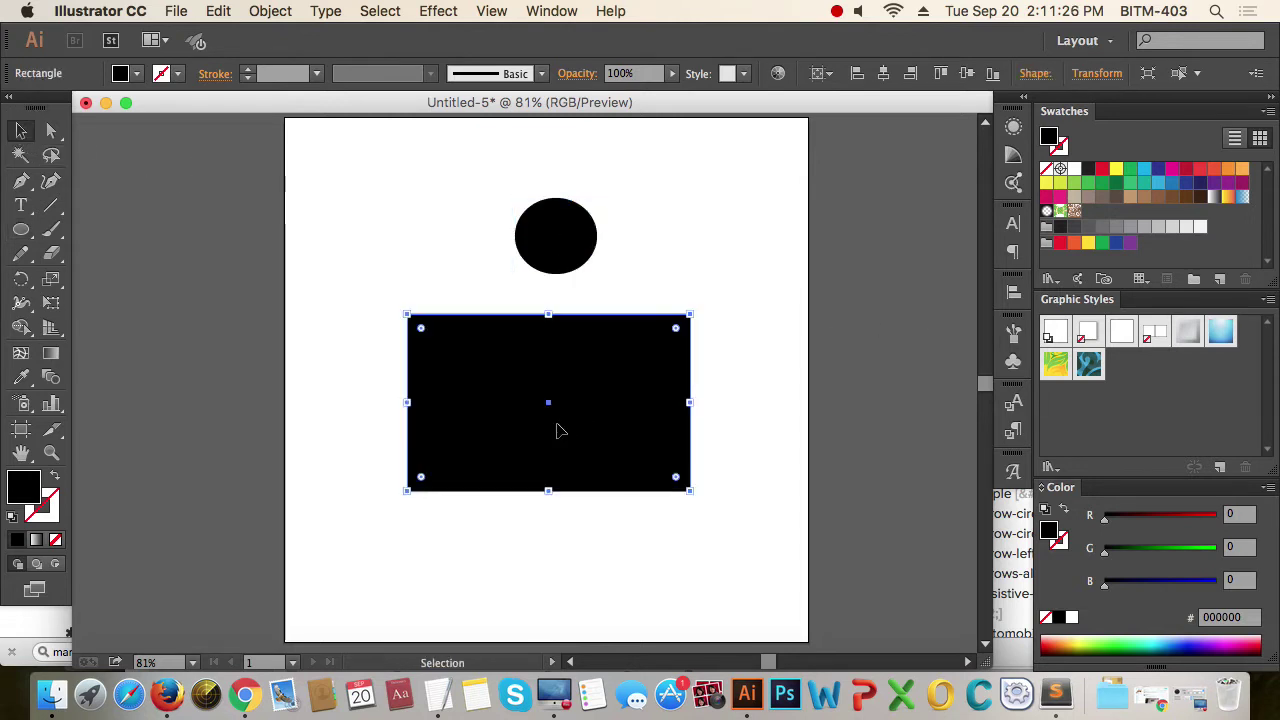
click(1101, 170)
click(553, 241)
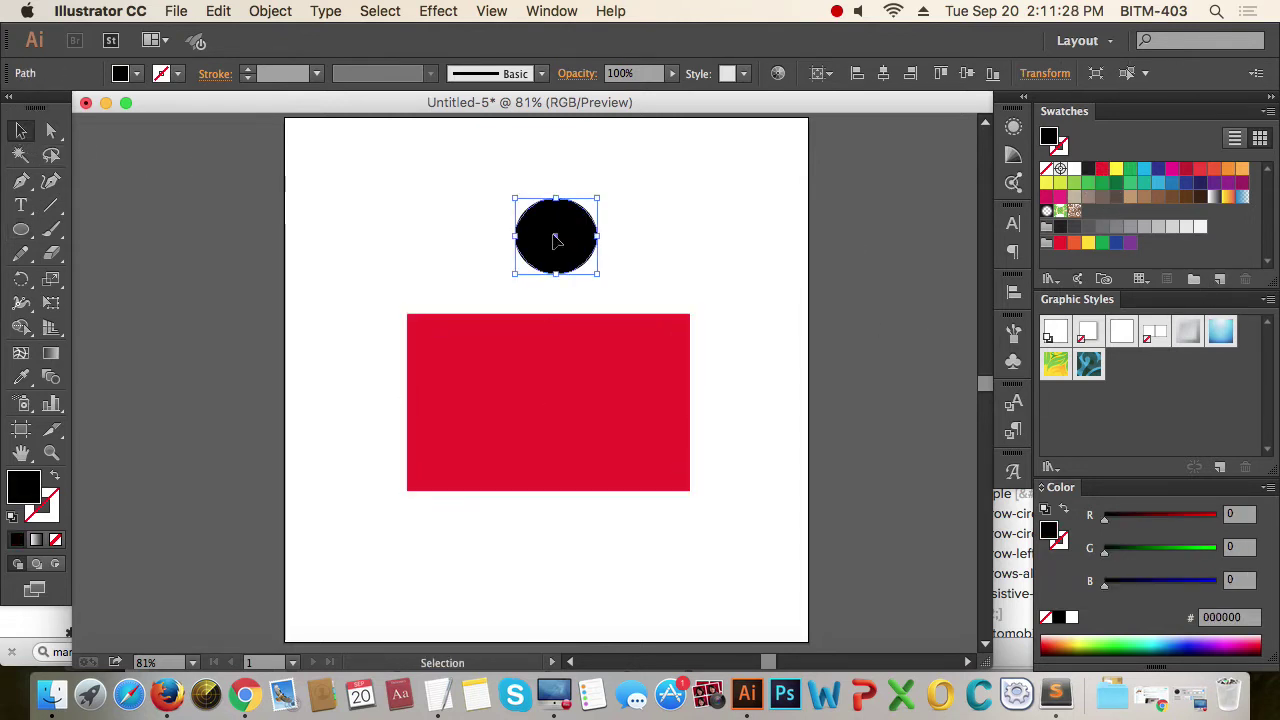
click(1116, 170)
click(695, 293)
drag(427, 210, 630, 427)
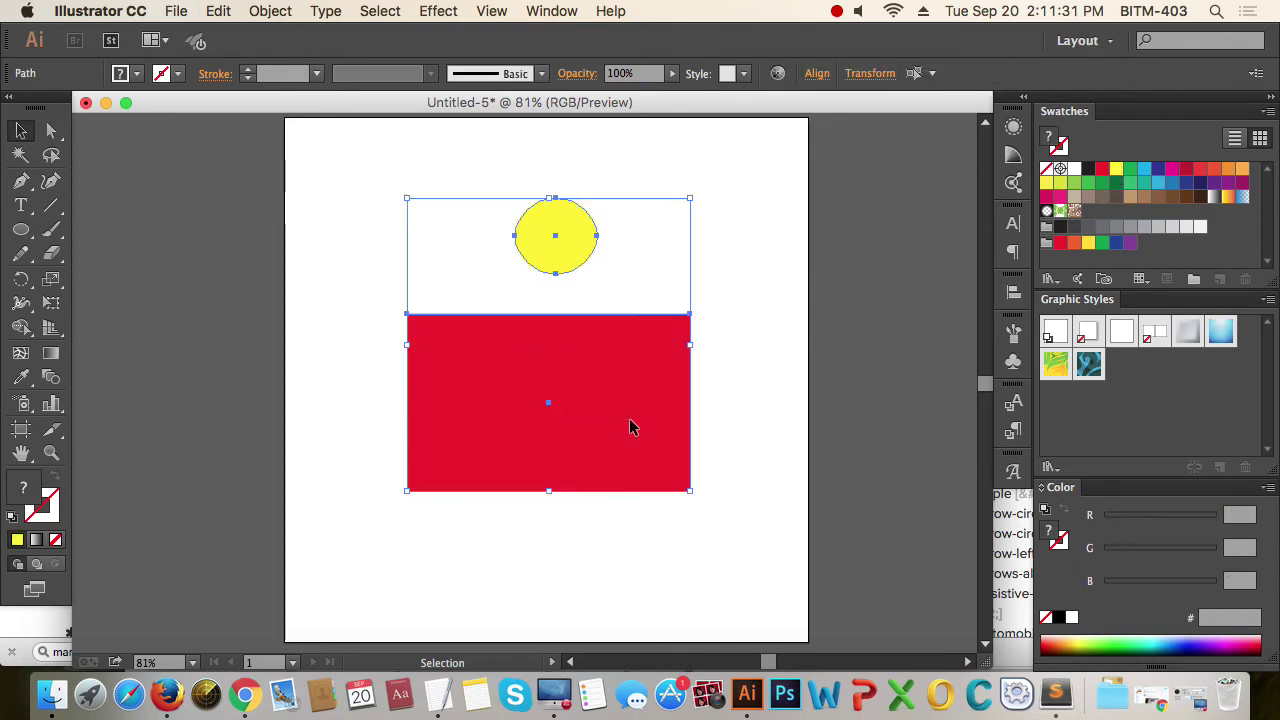
click(365, 431)
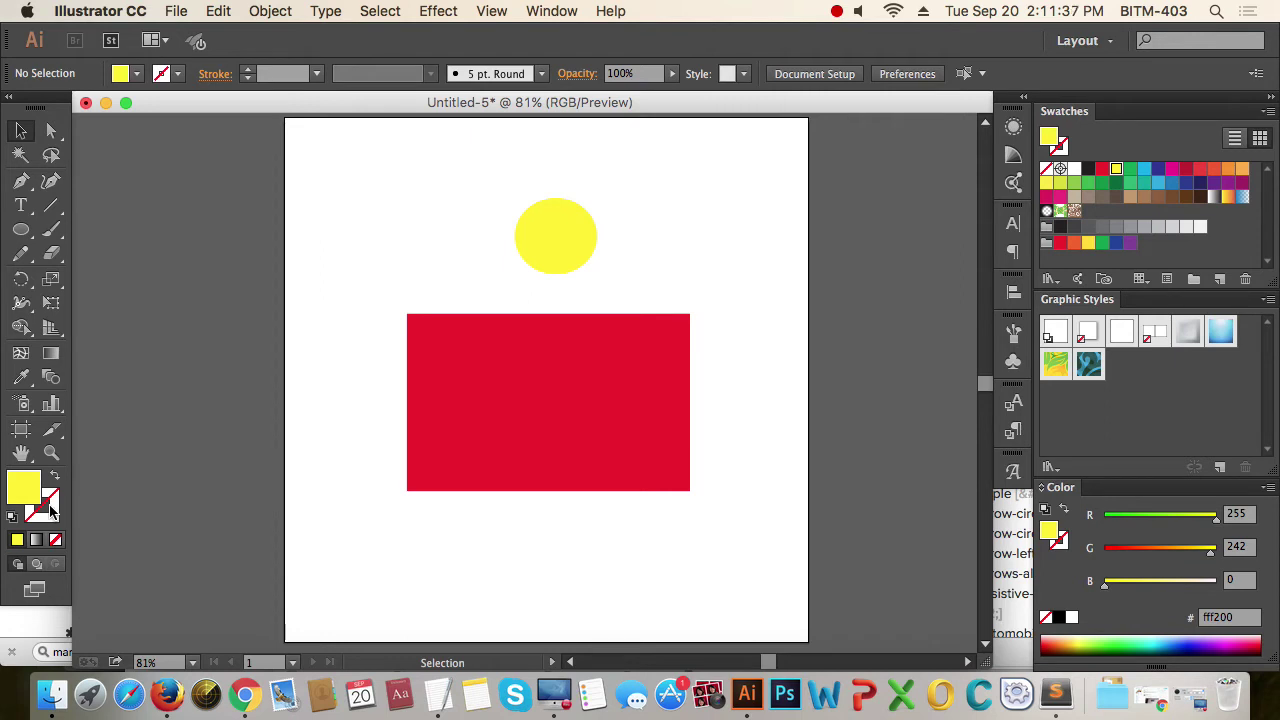
click(551, 463)
click(577, 236)
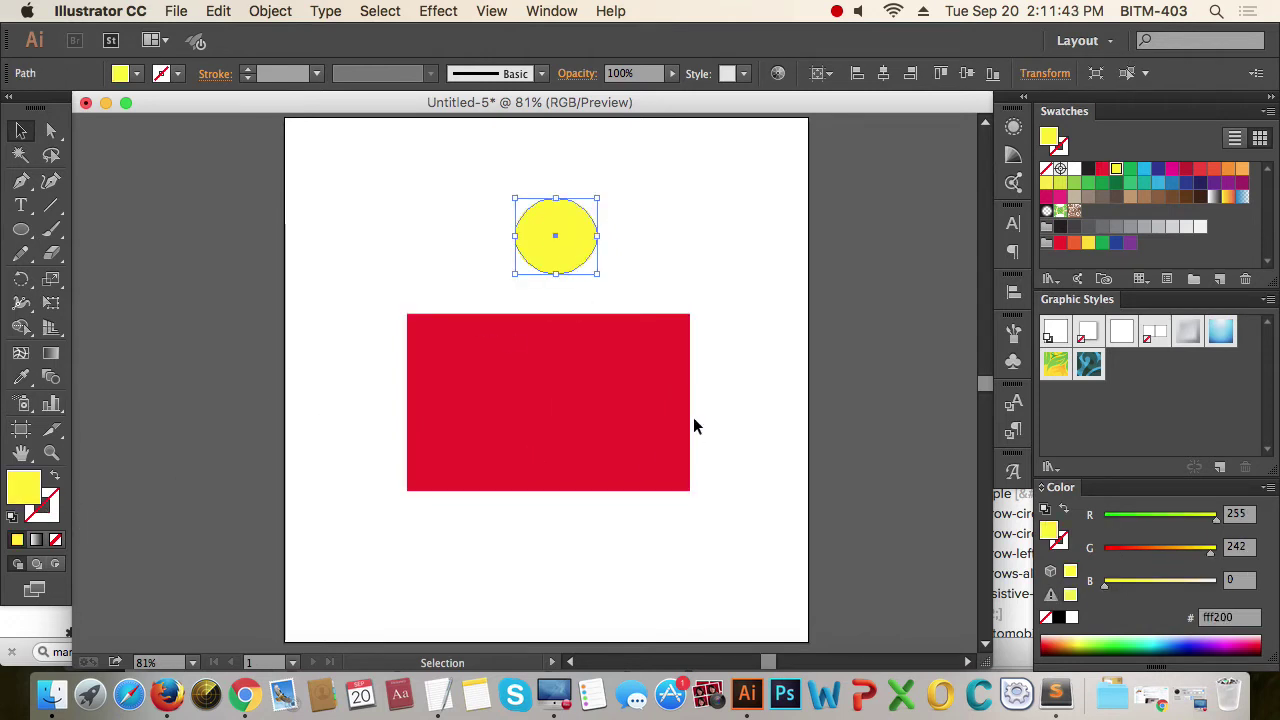
click(769, 337)
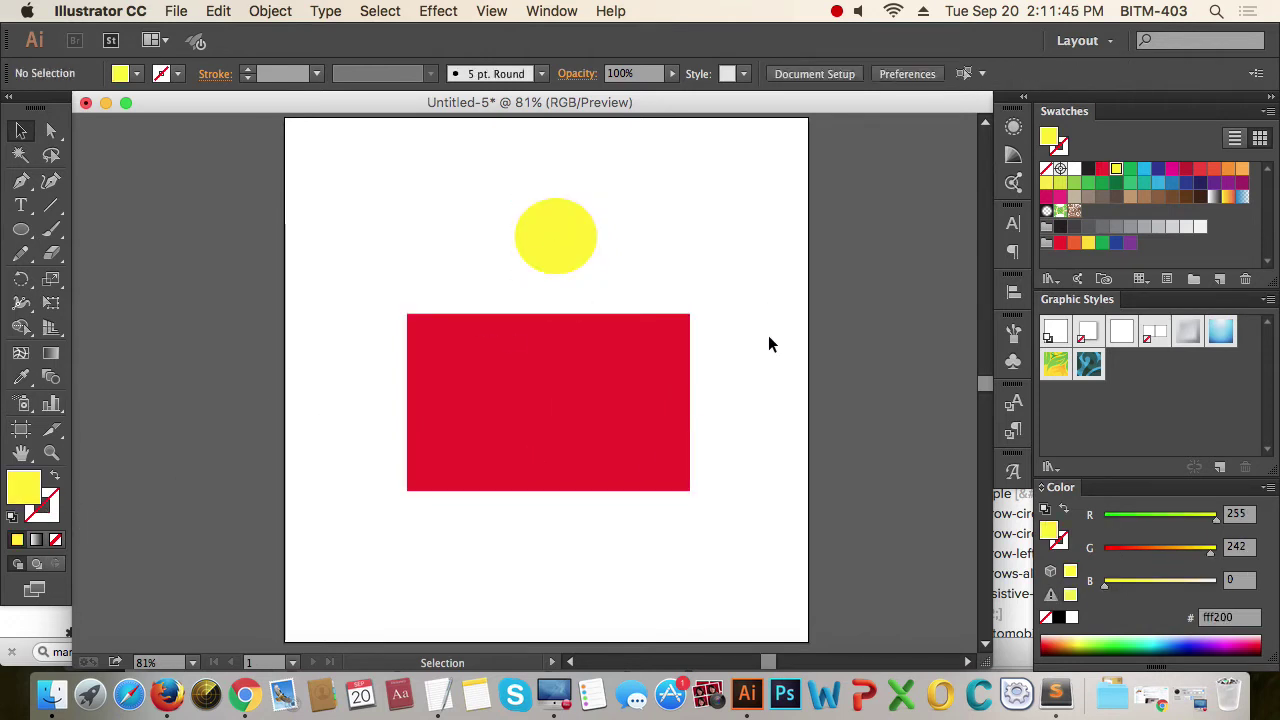
drag(454, 179, 614, 370)
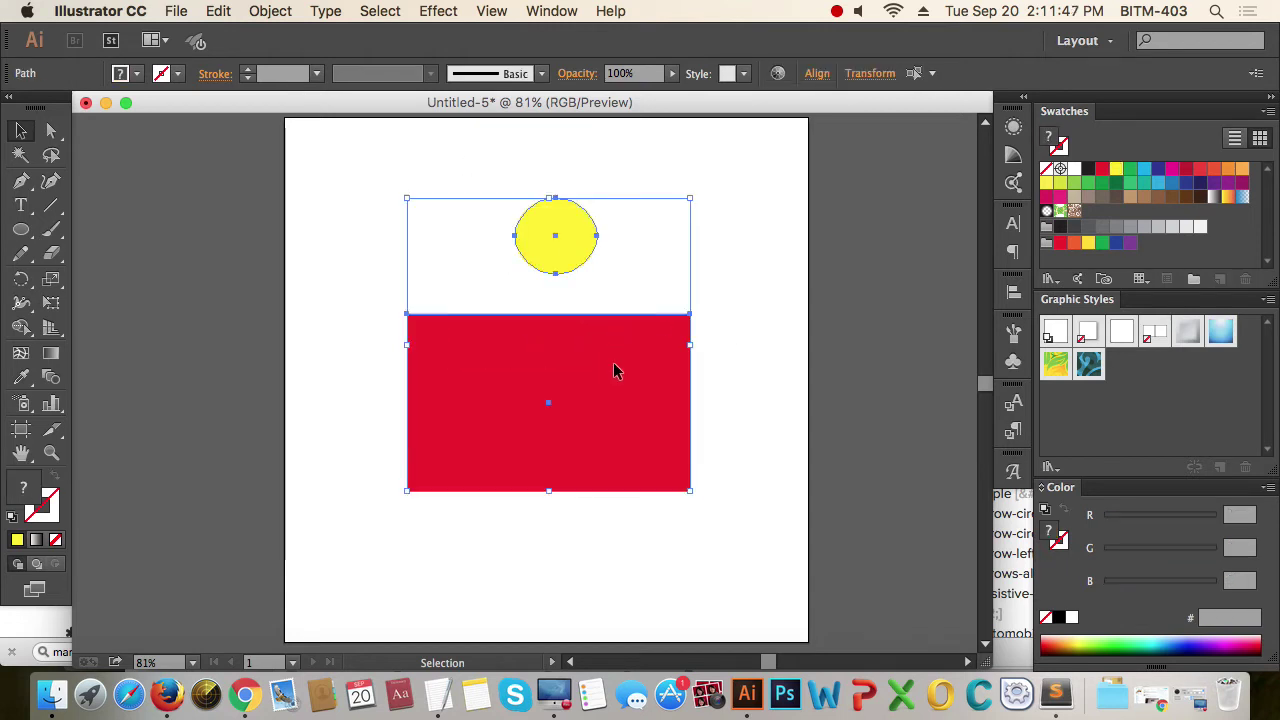
drag(480, 206, 608, 270)
drag(751, 297, 660, 390)
drag(677, 191, 501, 292)
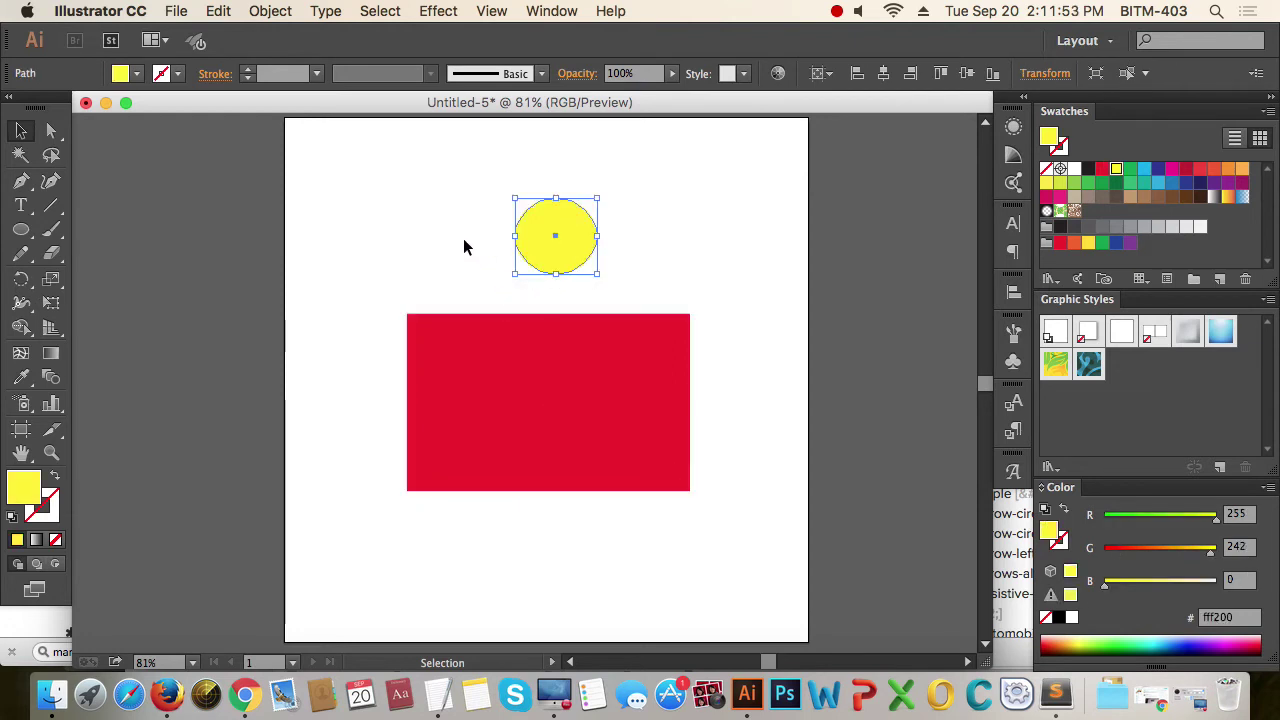
Select the yellow circle and the red rectangle and blend them together with the Blend tool.
drag(445, 195, 600, 355)
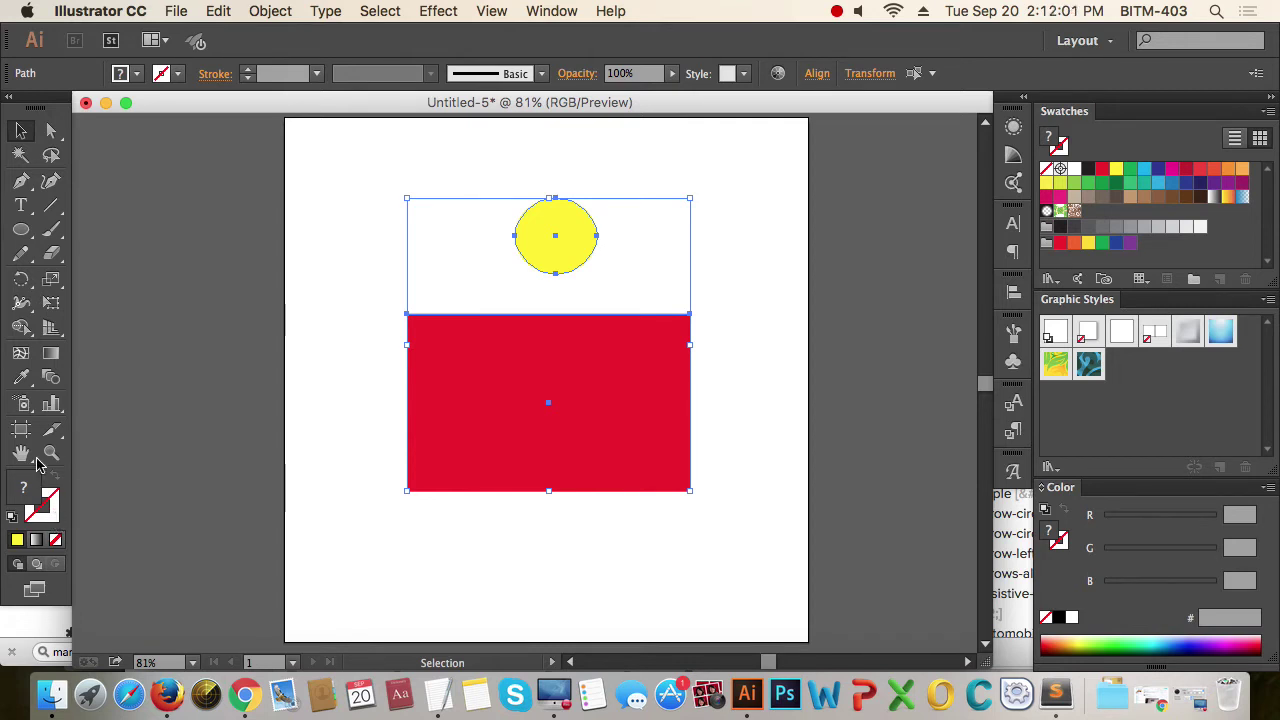
click(52, 382)
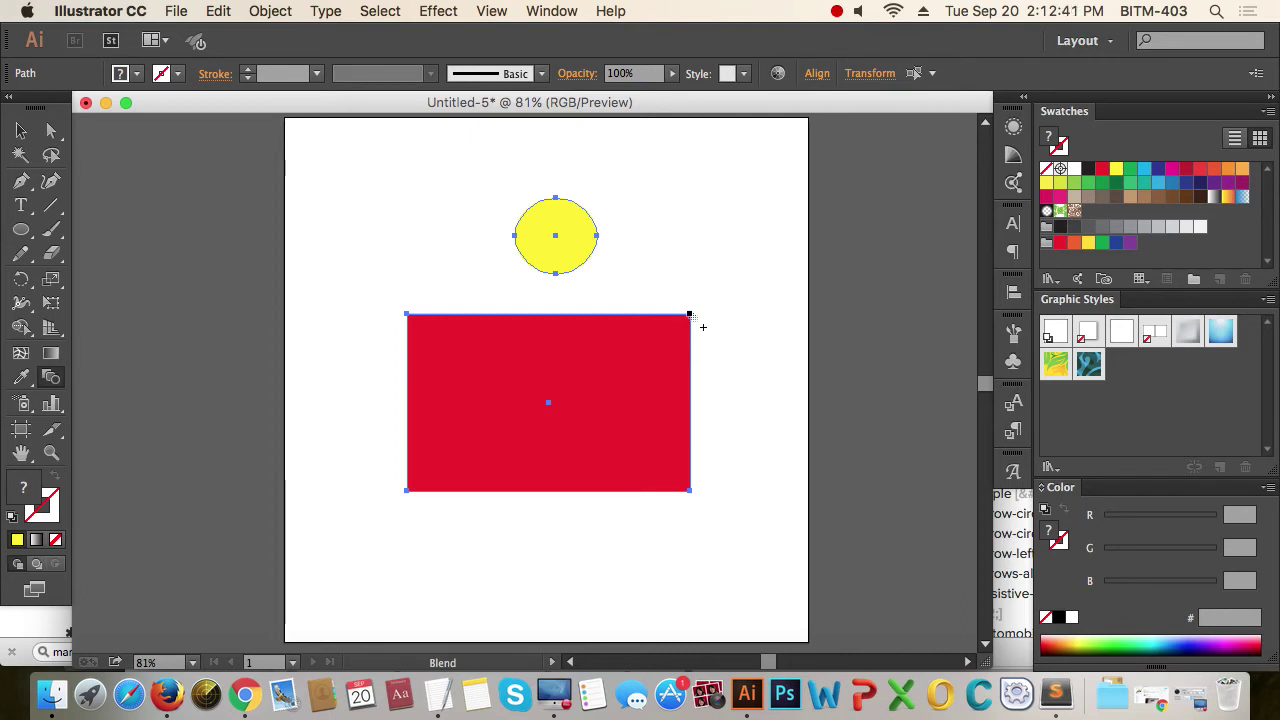
click(690, 315)
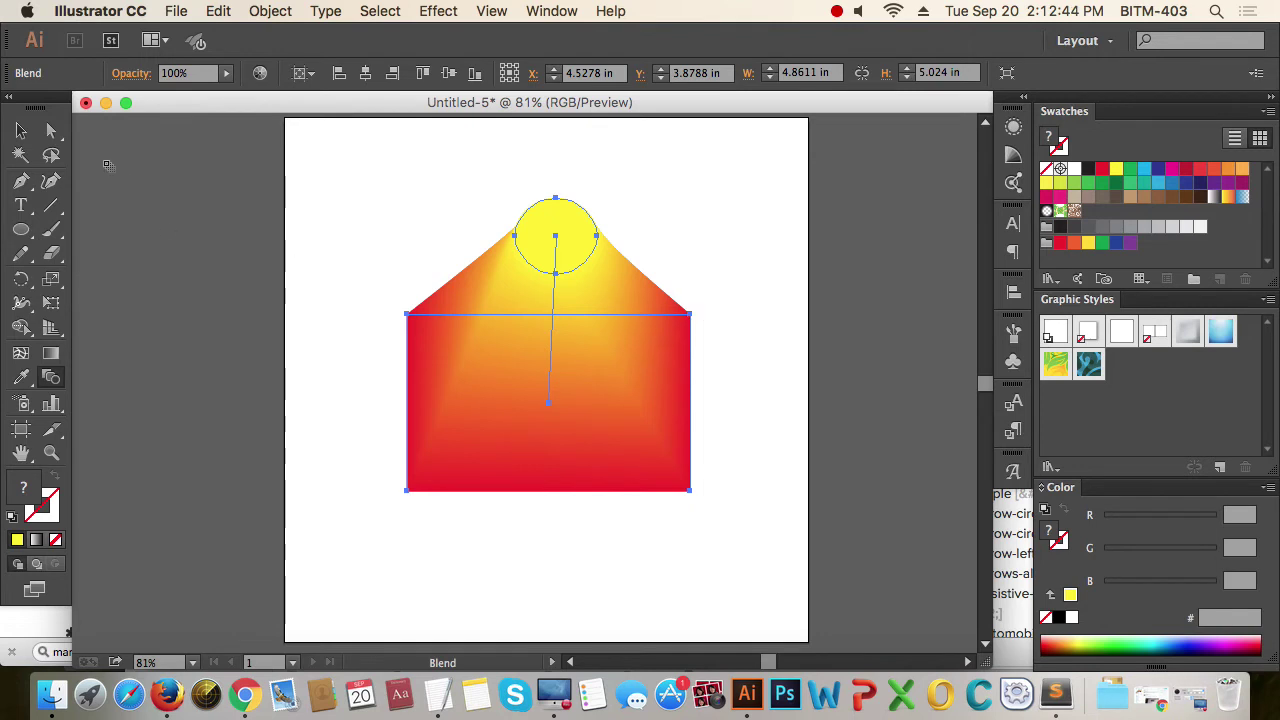
Directly select only the yellow circle within the blend and move it straight down below the rectangle.
click(52, 131)
click(742, 283)
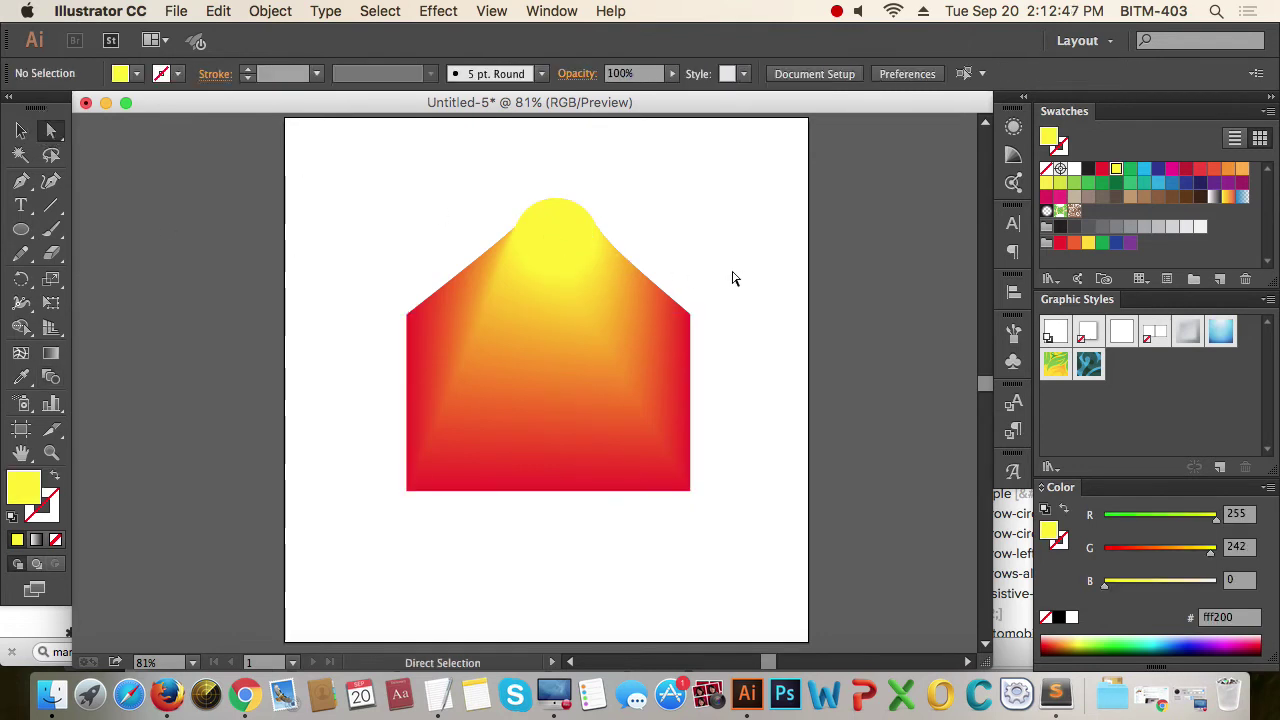
click(584, 238)
click(724, 256)
click(564, 241)
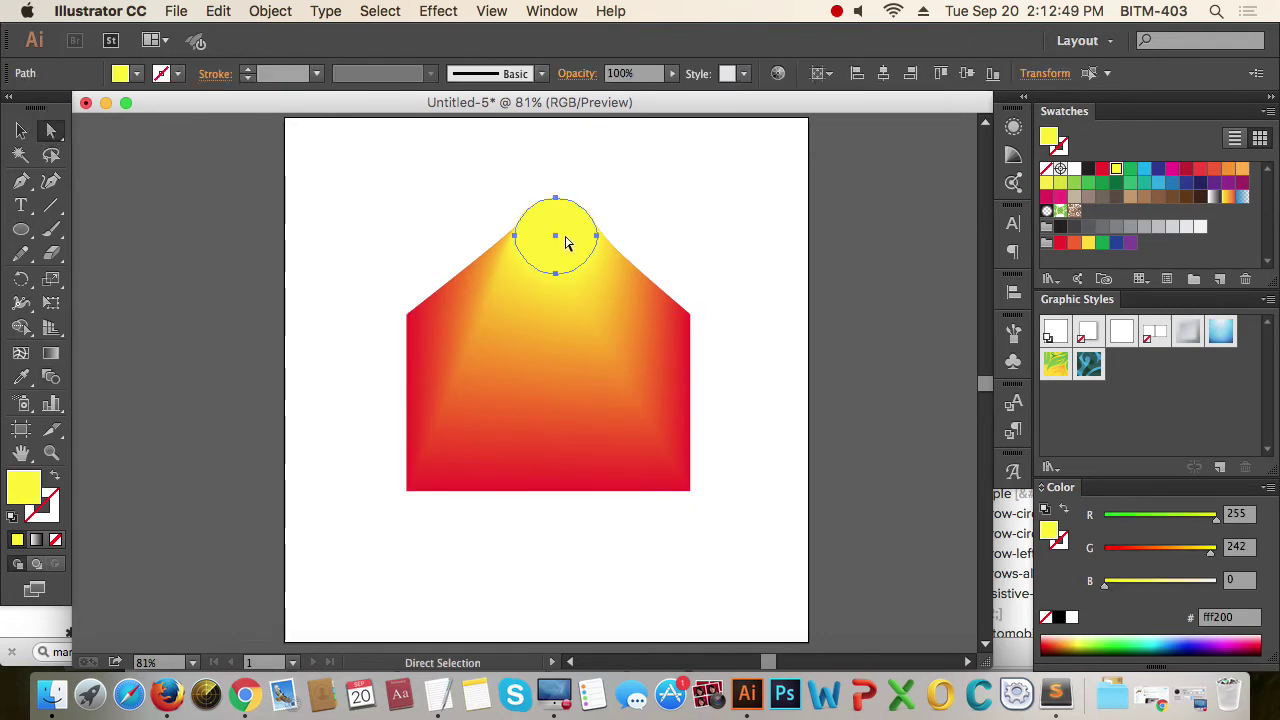
drag(578, 245, 577, 580)
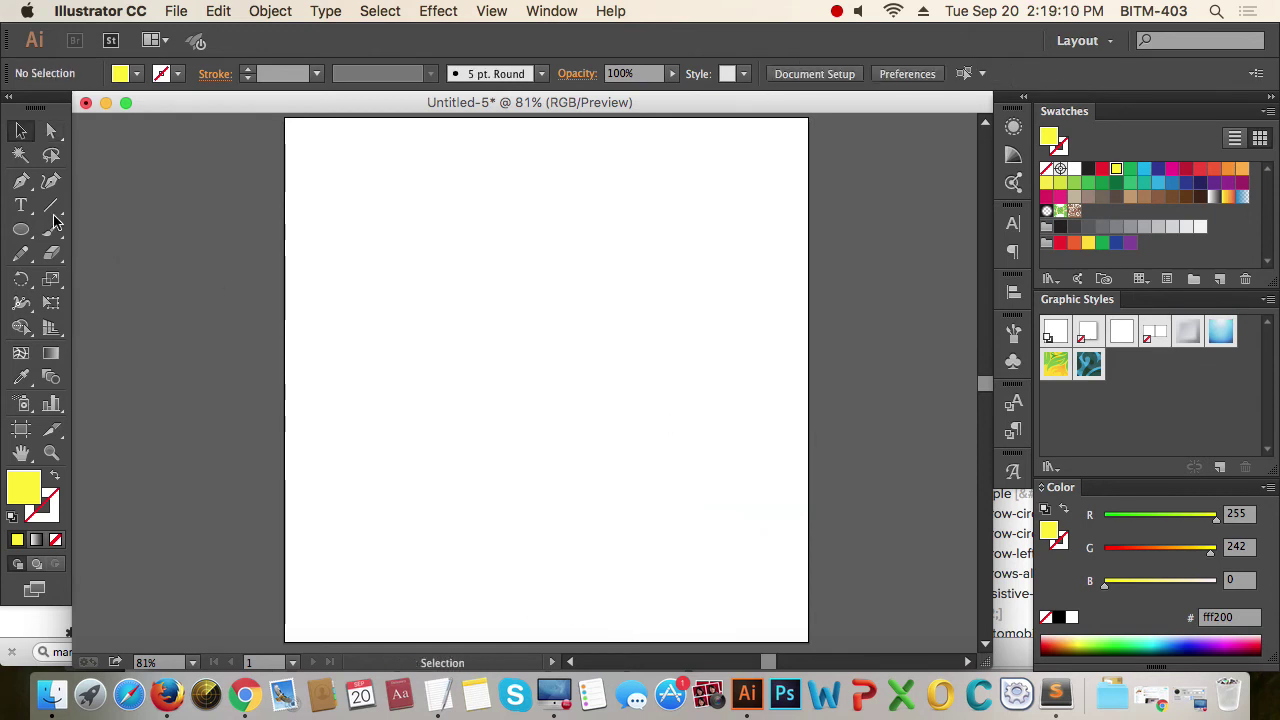
Draw an open, wavy S-shaped path with four anchor points across the upper half of the artboard using the Pen tool.
click(23, 182)
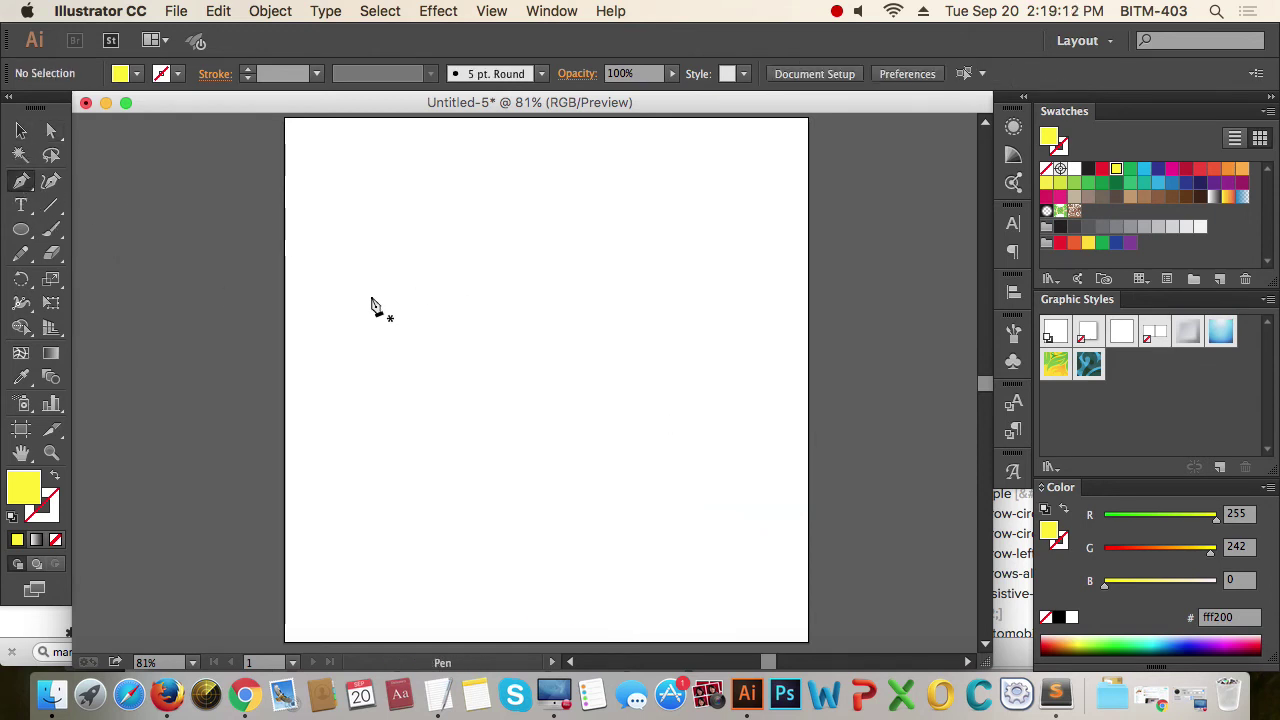
click(371, 235)
drag(362, 383, 443, 405)
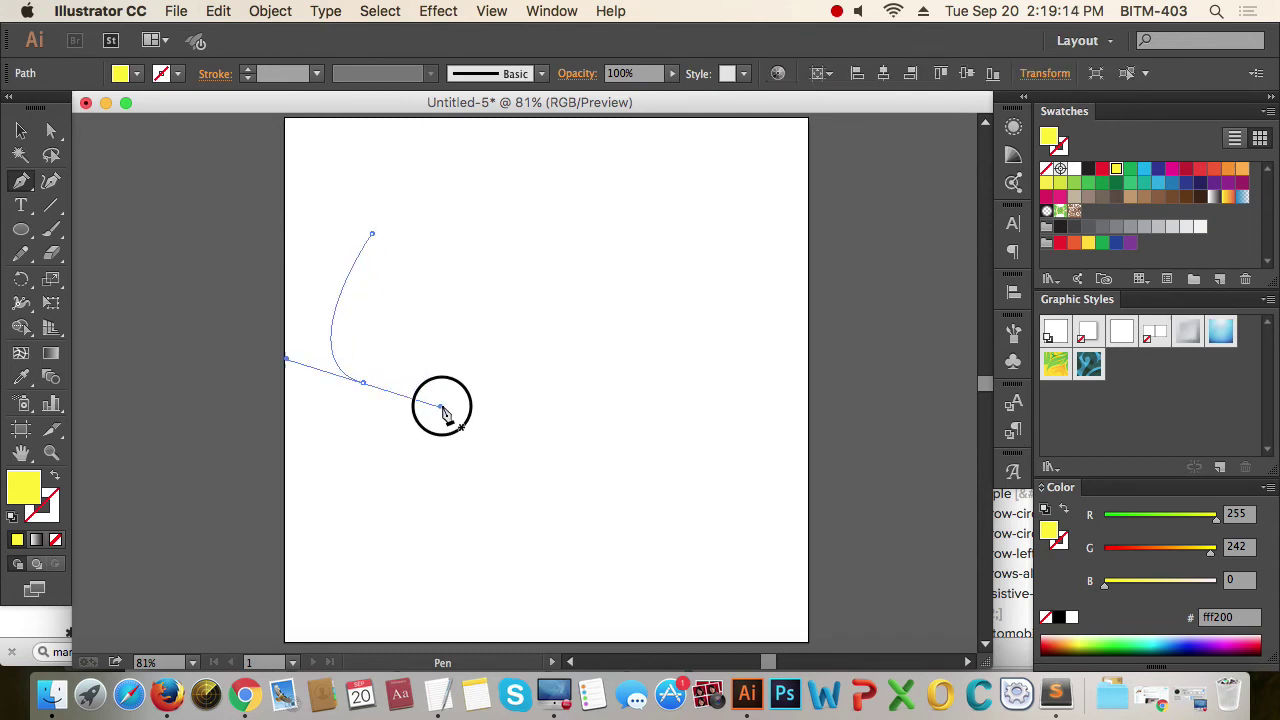
drag(595, 252, 694, 281)
drag(741, 388, 754, 447)
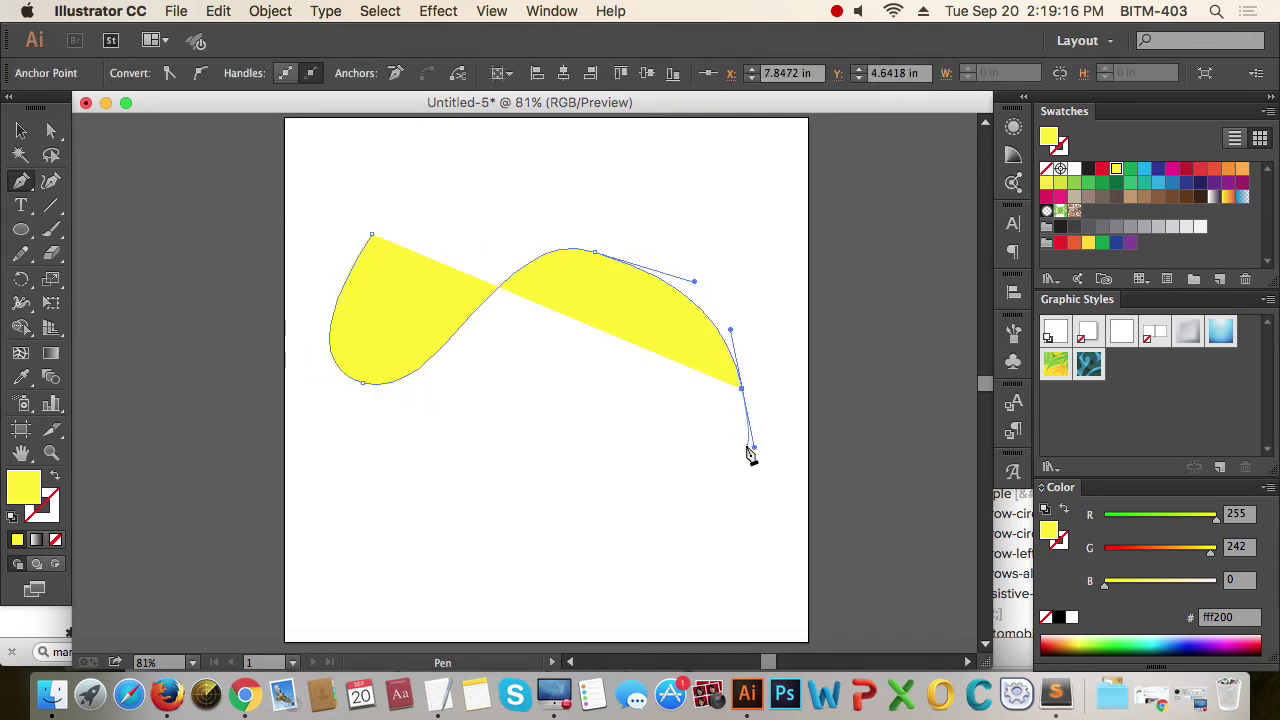
Swap the wavy path's fill and stroke so it has no fill, and set its stroke color to red.
click(21, 132)
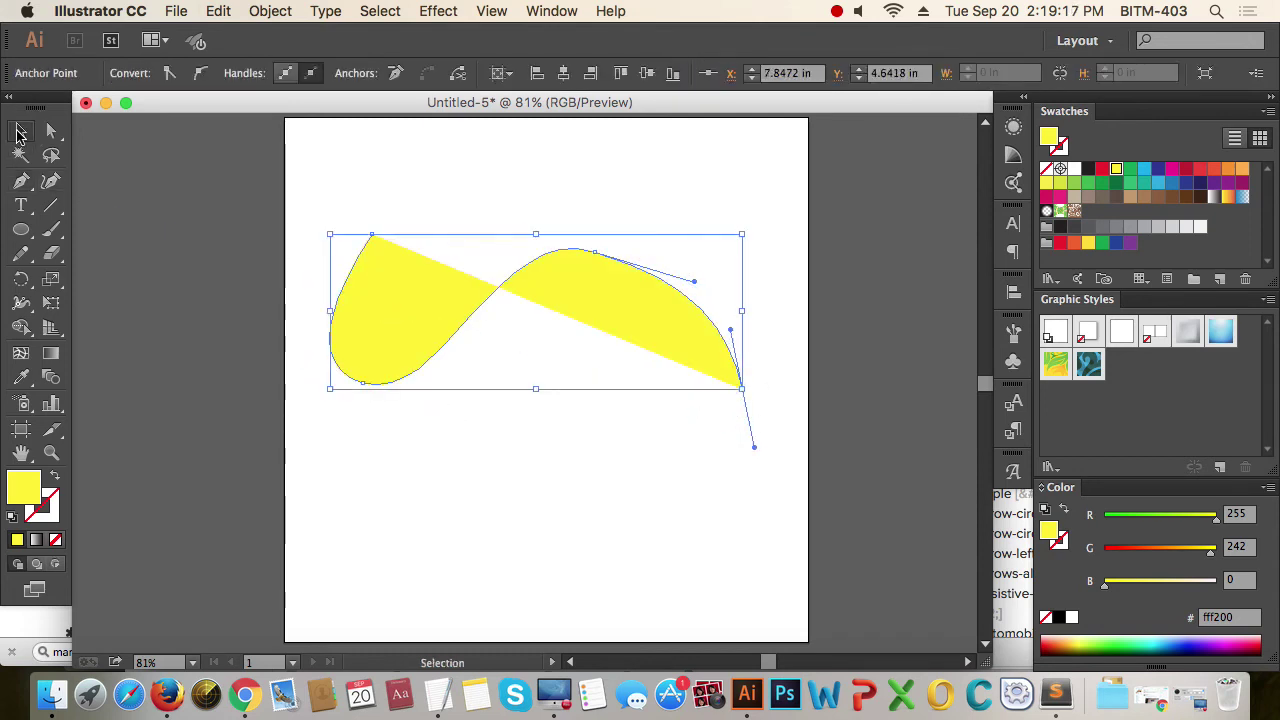
click(56, 480)
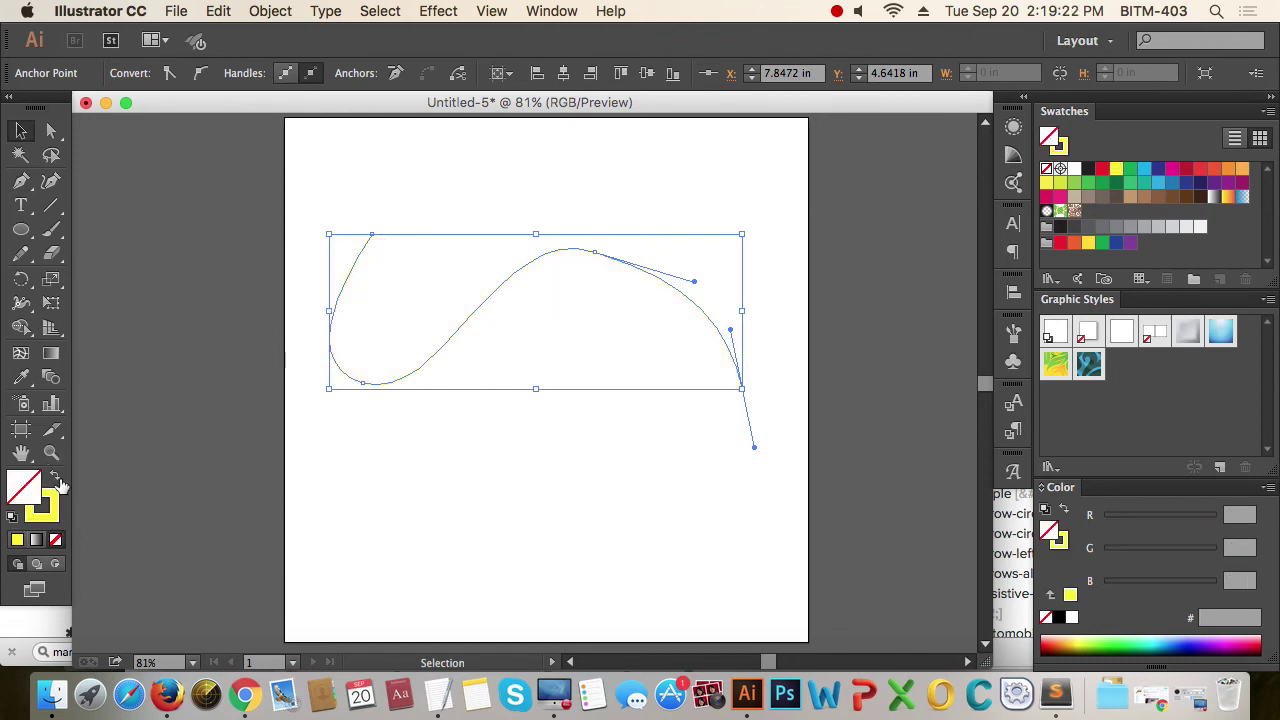
click(563, 471)
drag(494, 443, 530, 238)
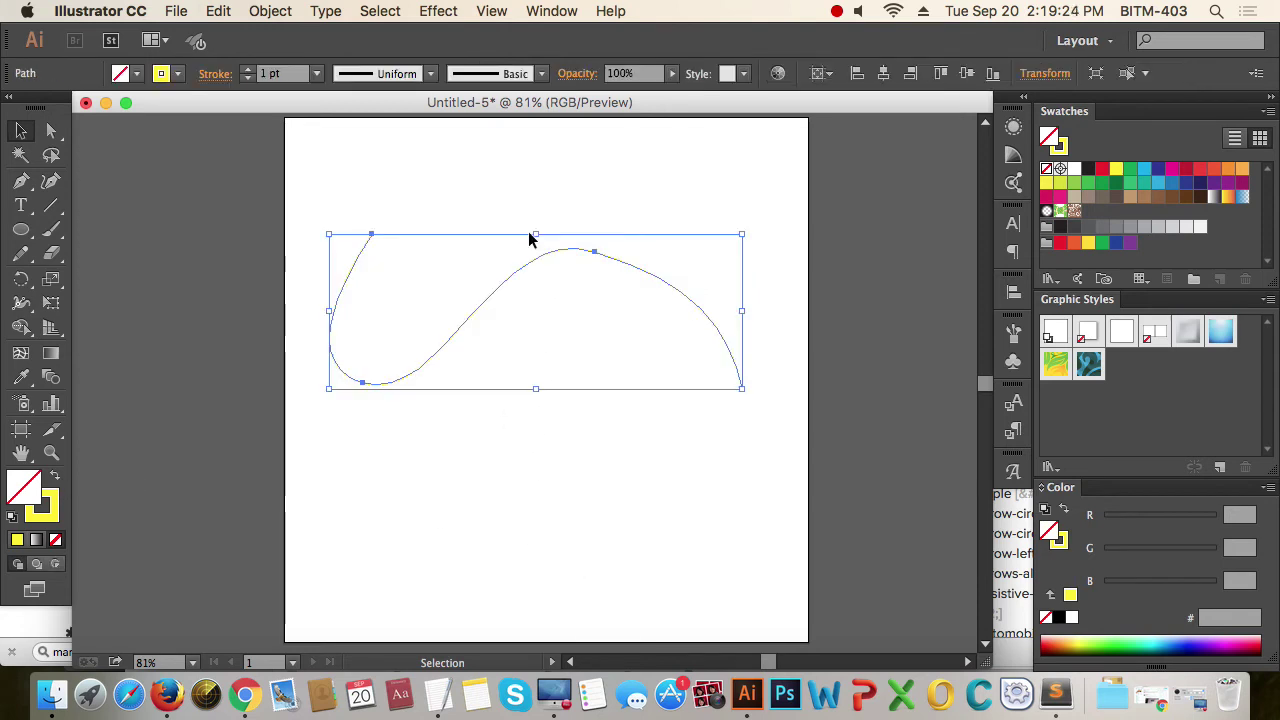
click(48, 510)
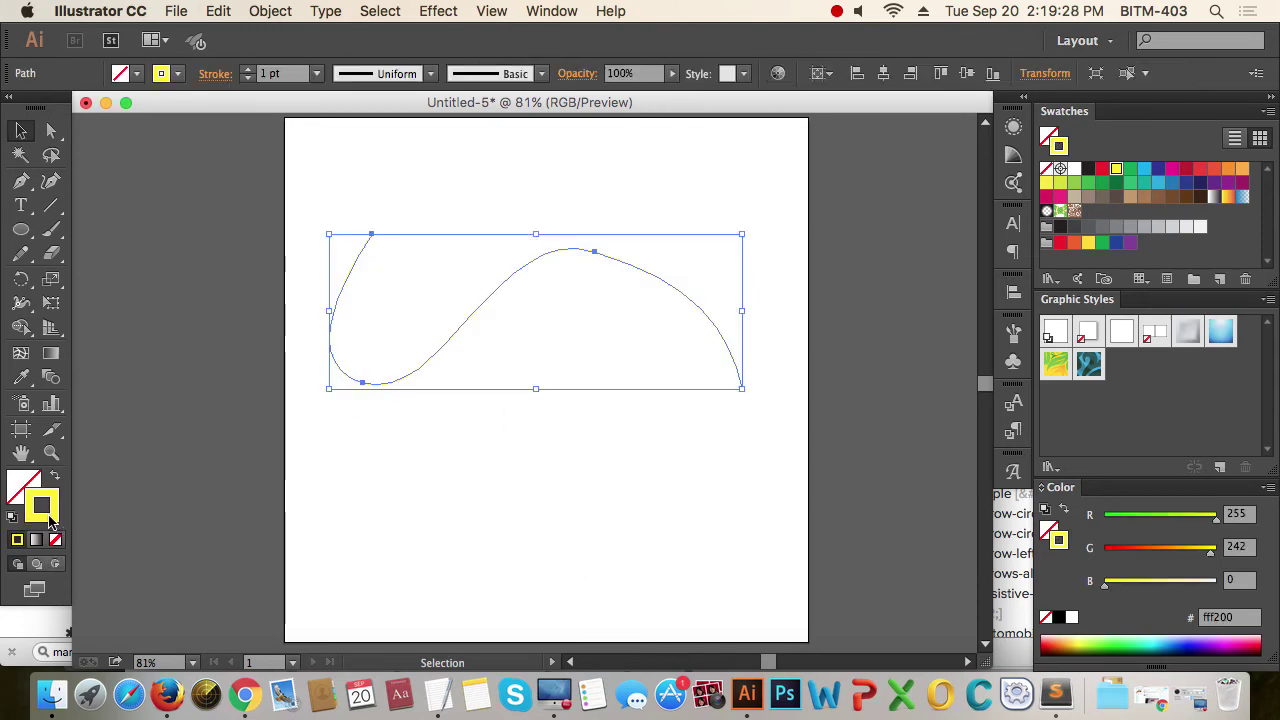
click(1101, 168)
click(667, 545)
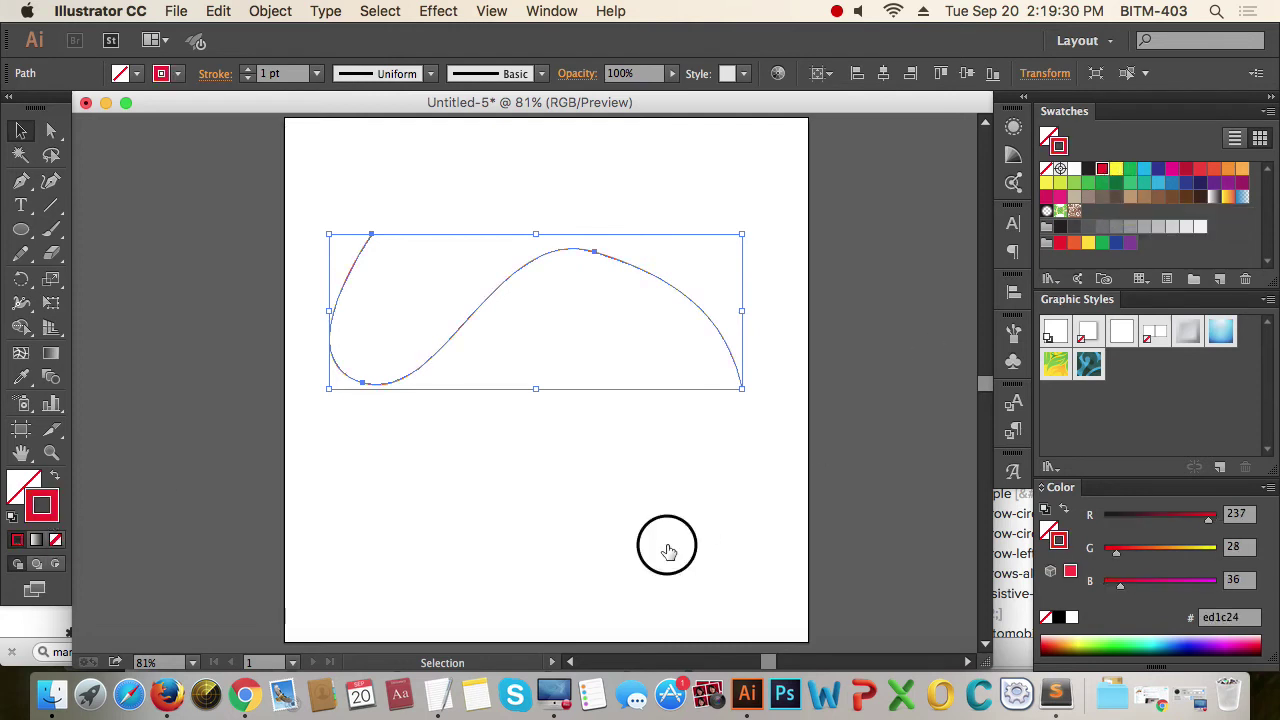
Move the red wavy path slightly up and to the right, and deselect it.
click(655, 268)
drag(603, 260, 619, 240)
click(596, 365)
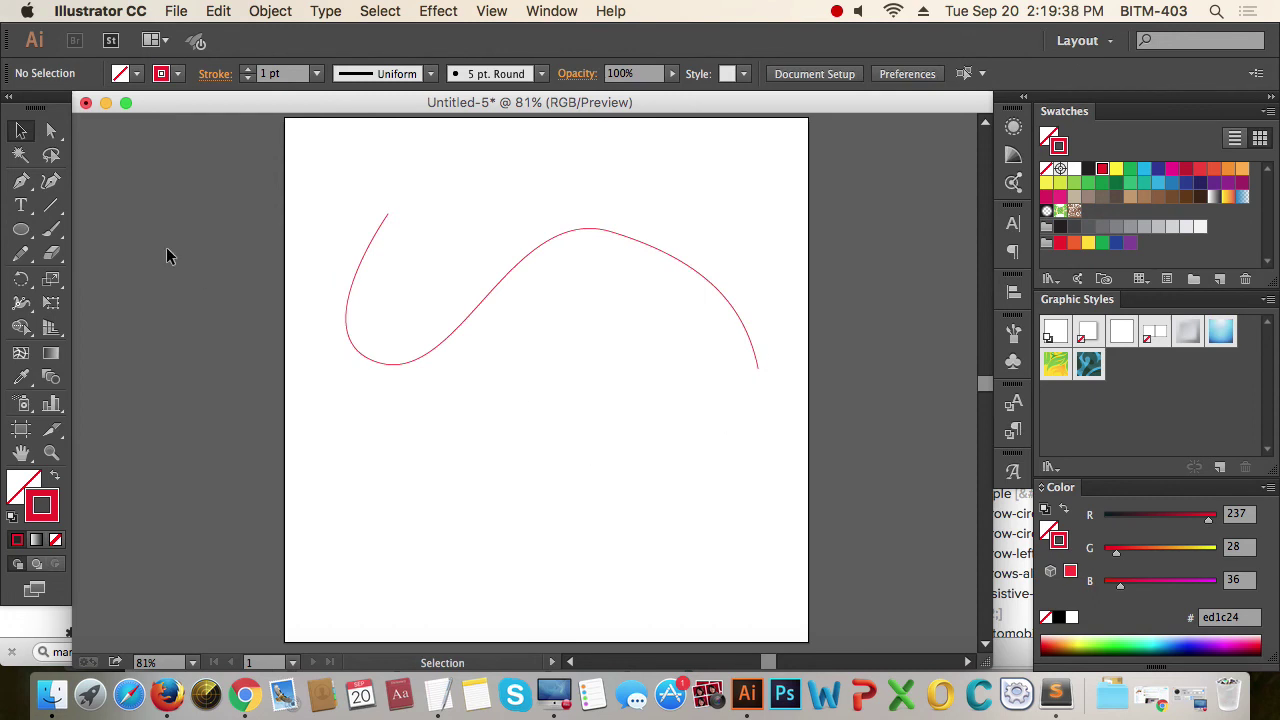
Draw a second, smaller open curve with three anchor points below the wavy path using the Pen tool.
click(21, 180)
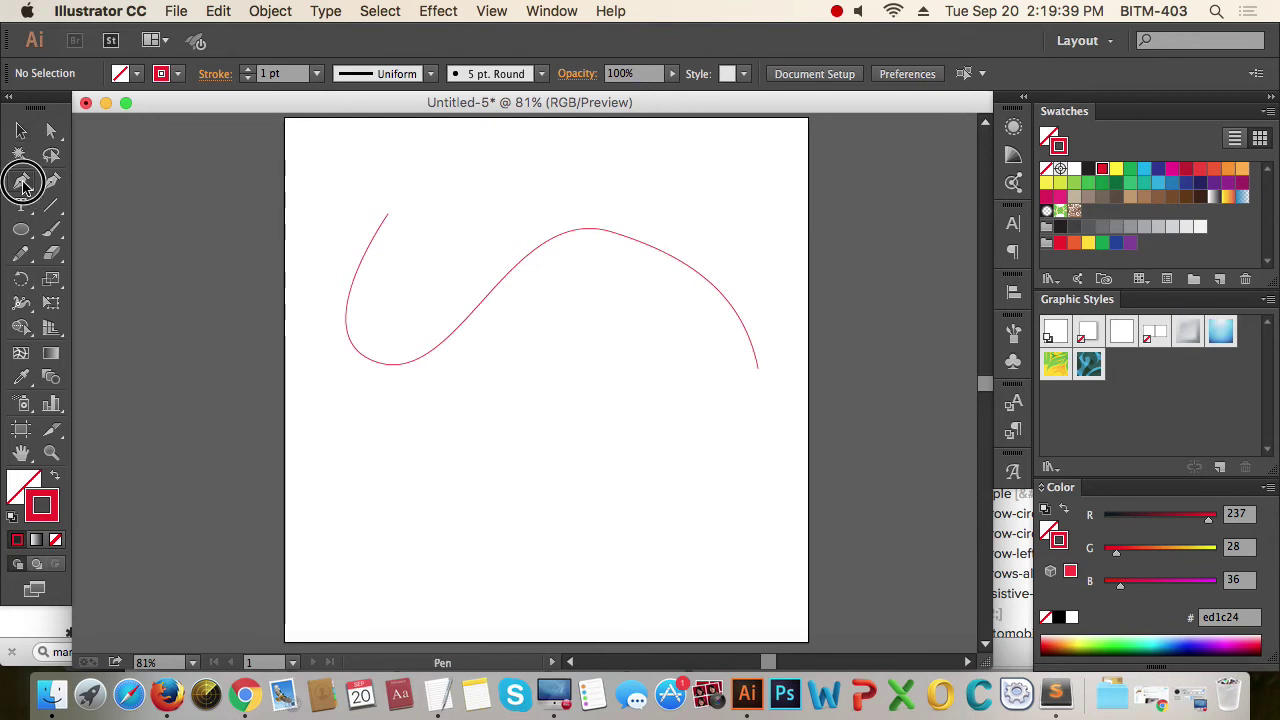
click(499, 545)
drag(502, 443, 624, 463)
drag(626, 548, 549, 595)
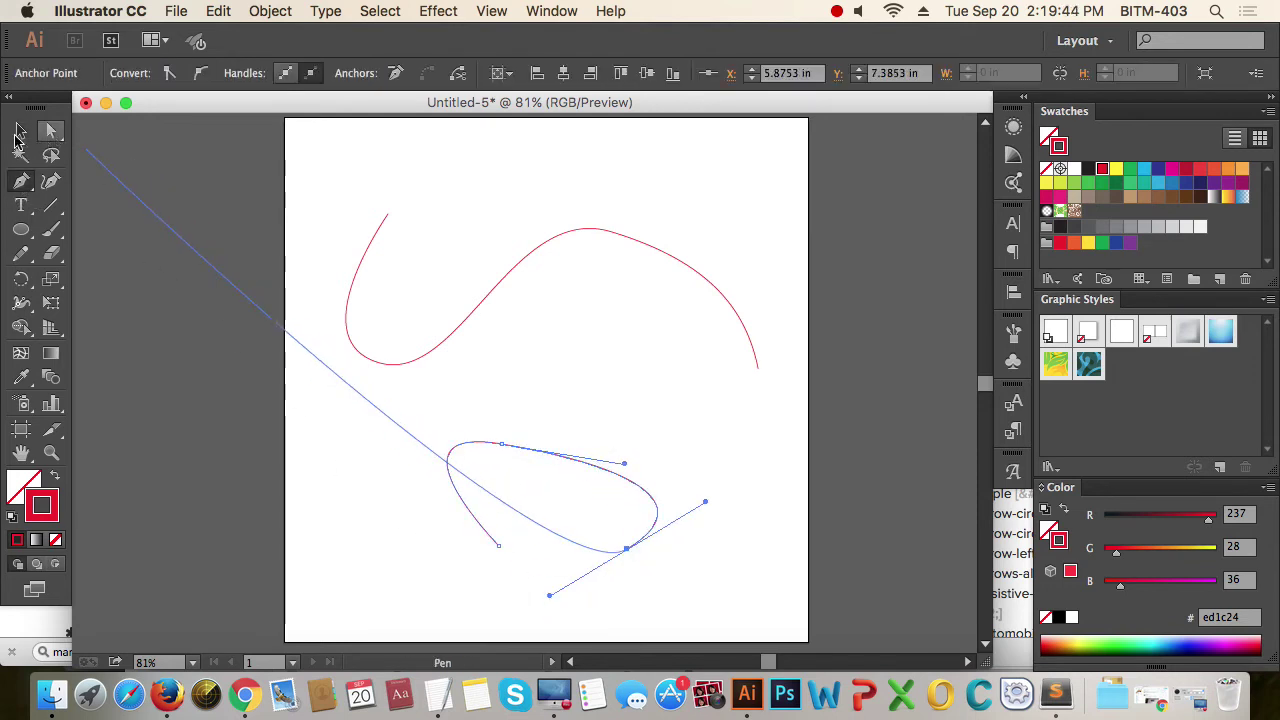
Blend the wavy path with the smaller curve below it, linking their right end points with the Blend tool.
click(21, 131)
click(671, 429)
drag(634, 434, 565, 500)
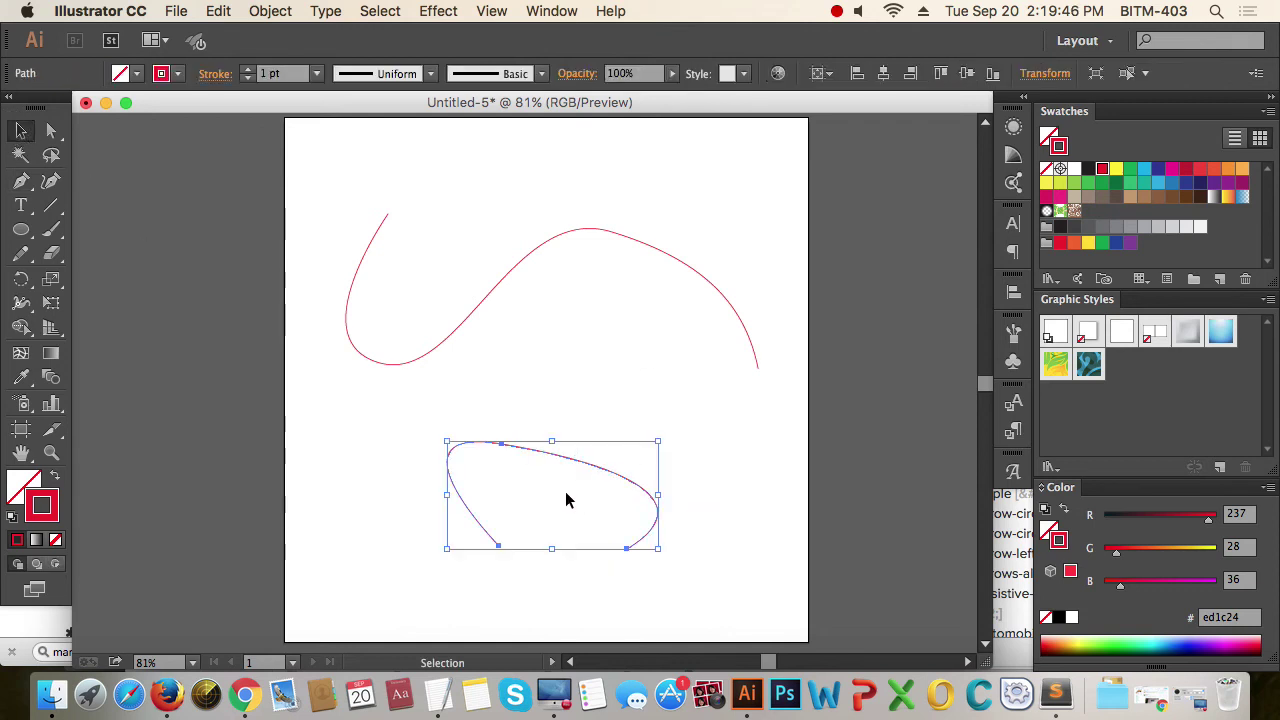
click(527, 190)
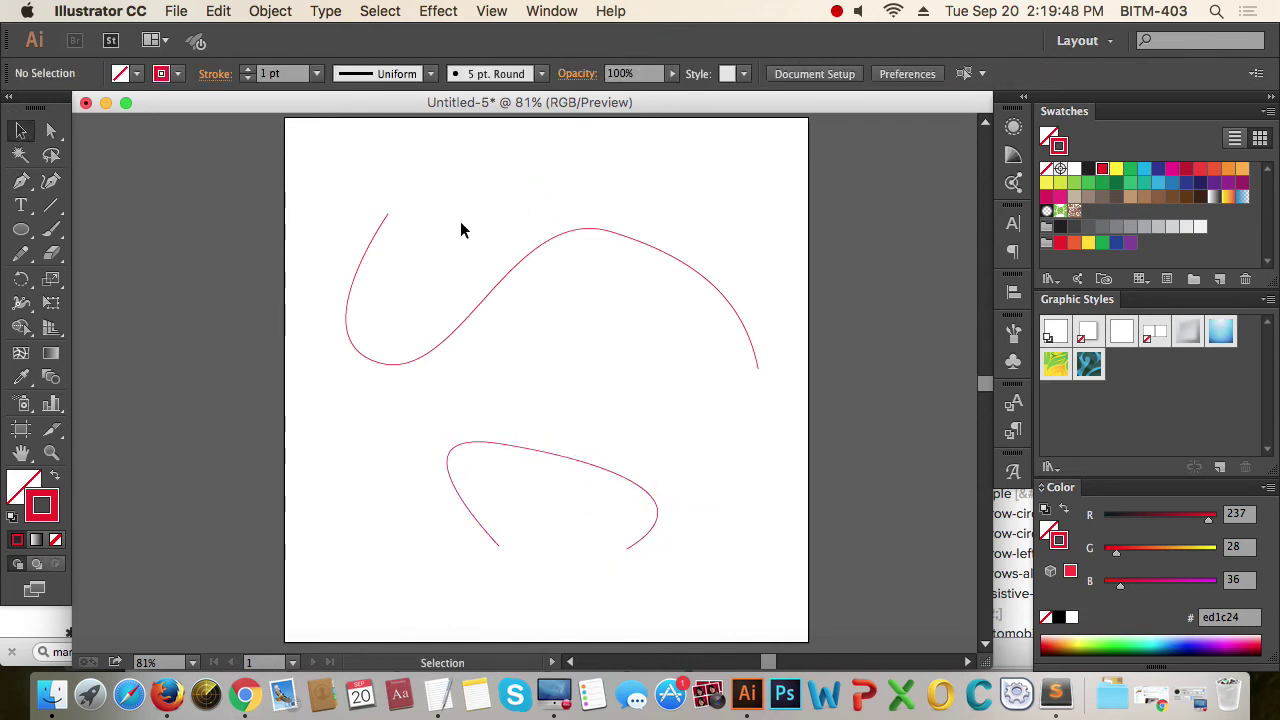
drag(451, 222, 556, 480)
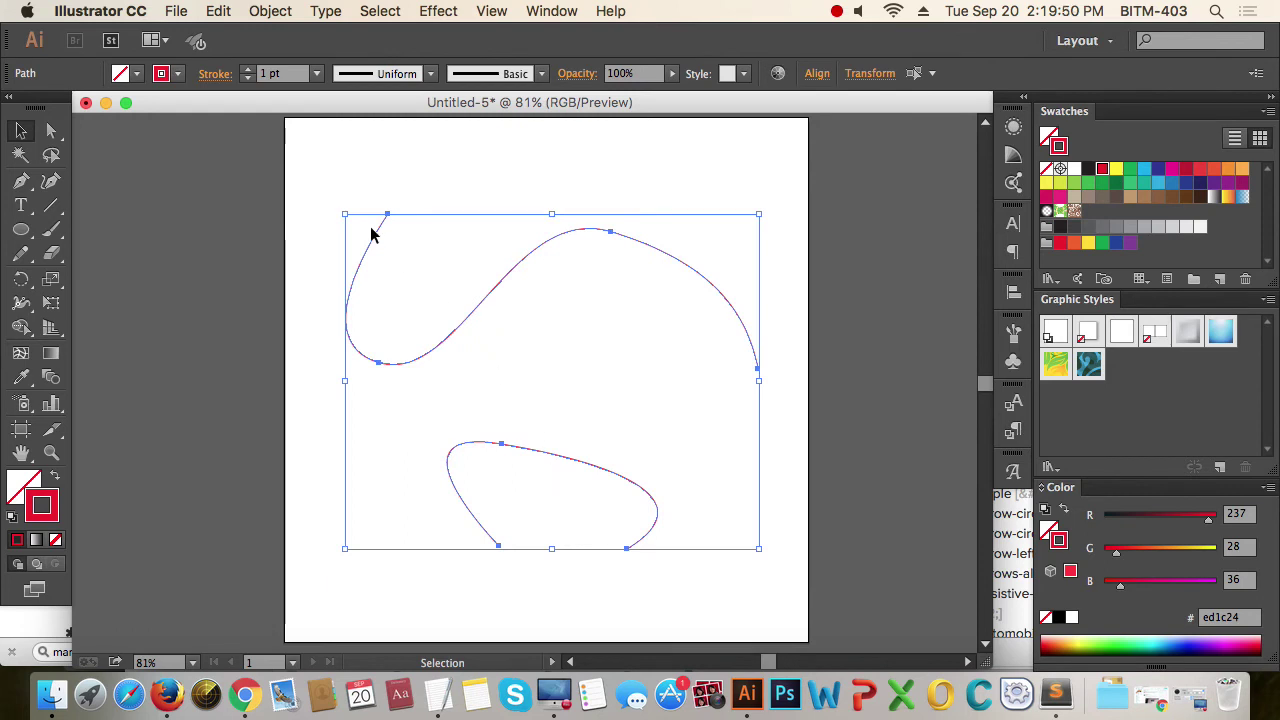
click(51, 377)
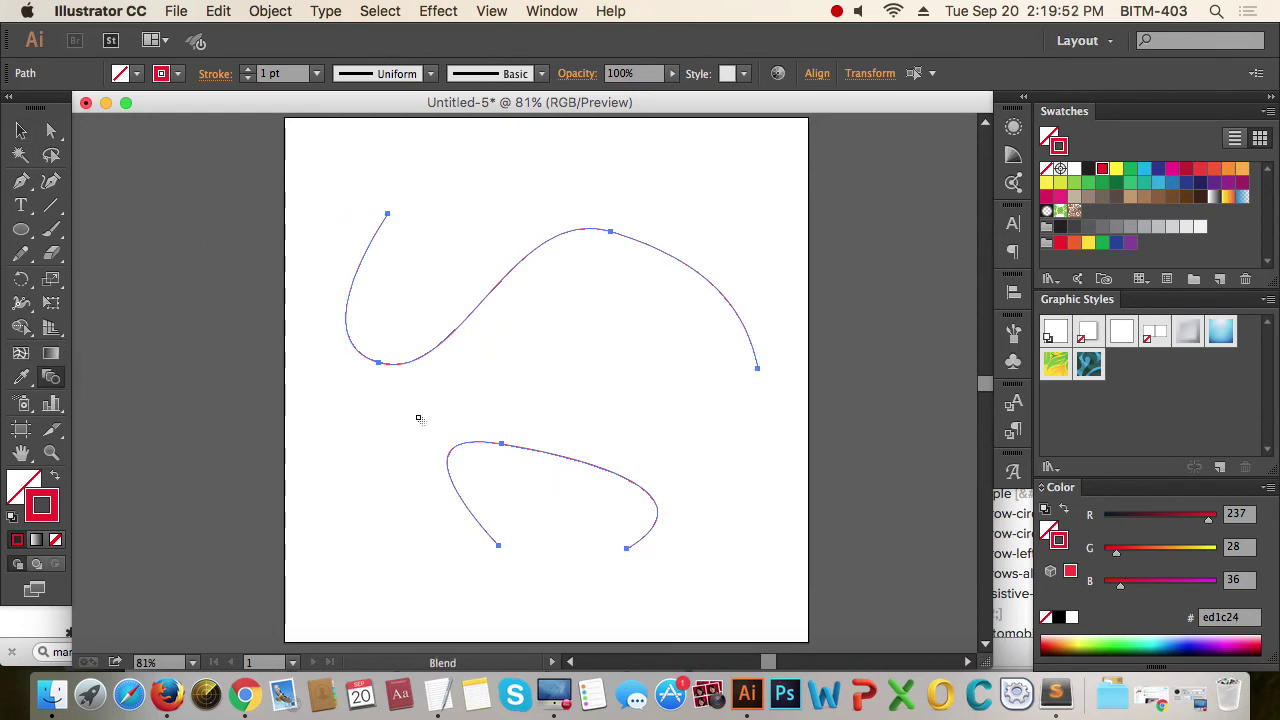
click(757, 369)
click(626, 550)
Set the blend's spacing to 50 specified steps and turn on the preview.
click(21, 131)
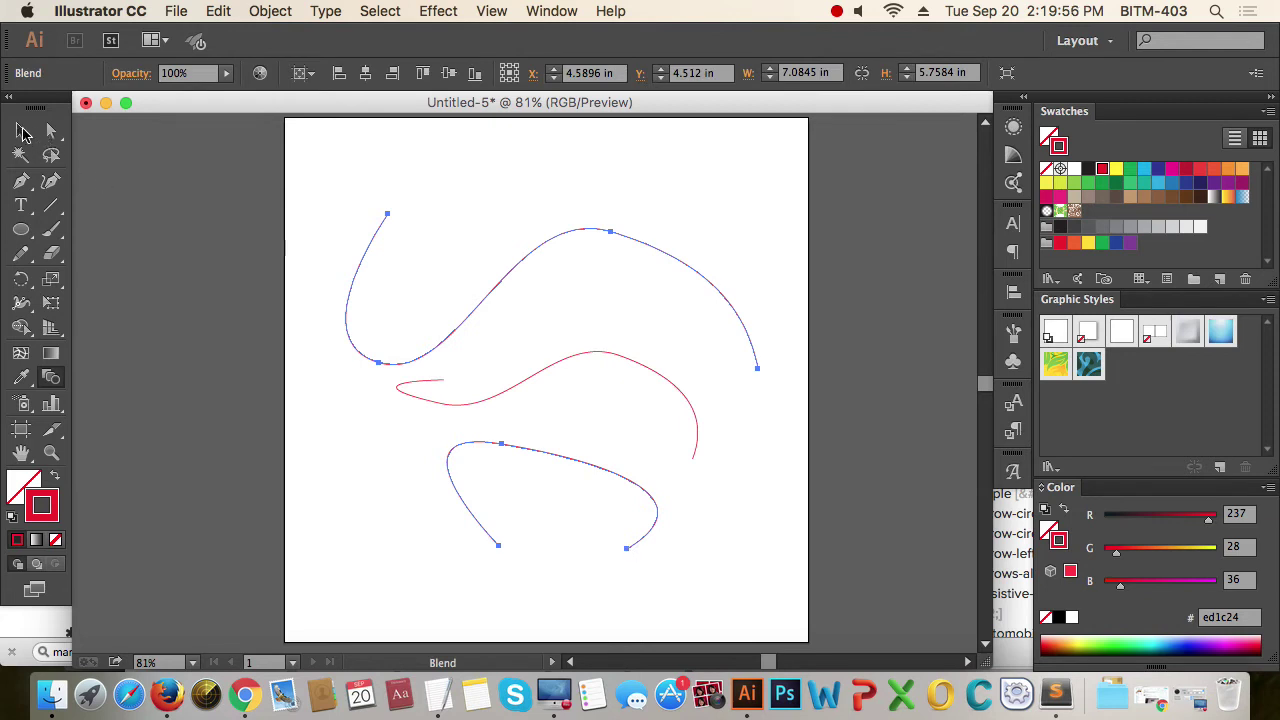
drag(283, 234, 783, 439)
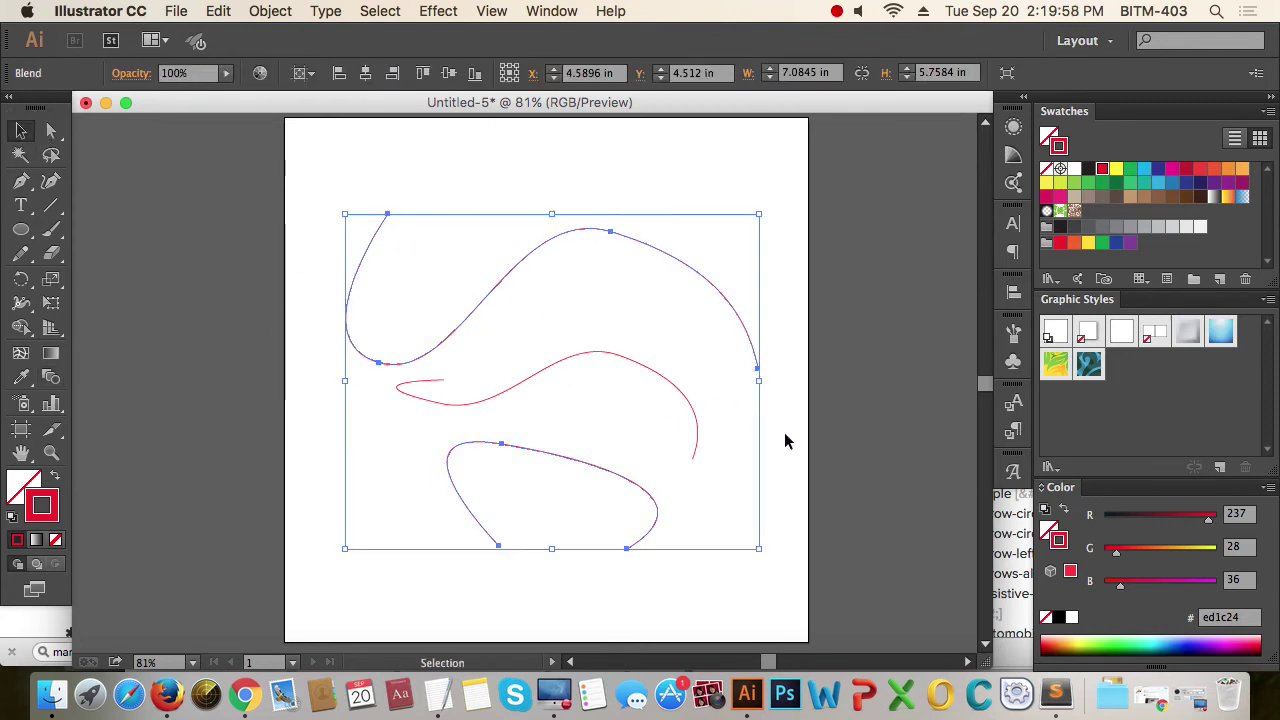
click(272, 12)
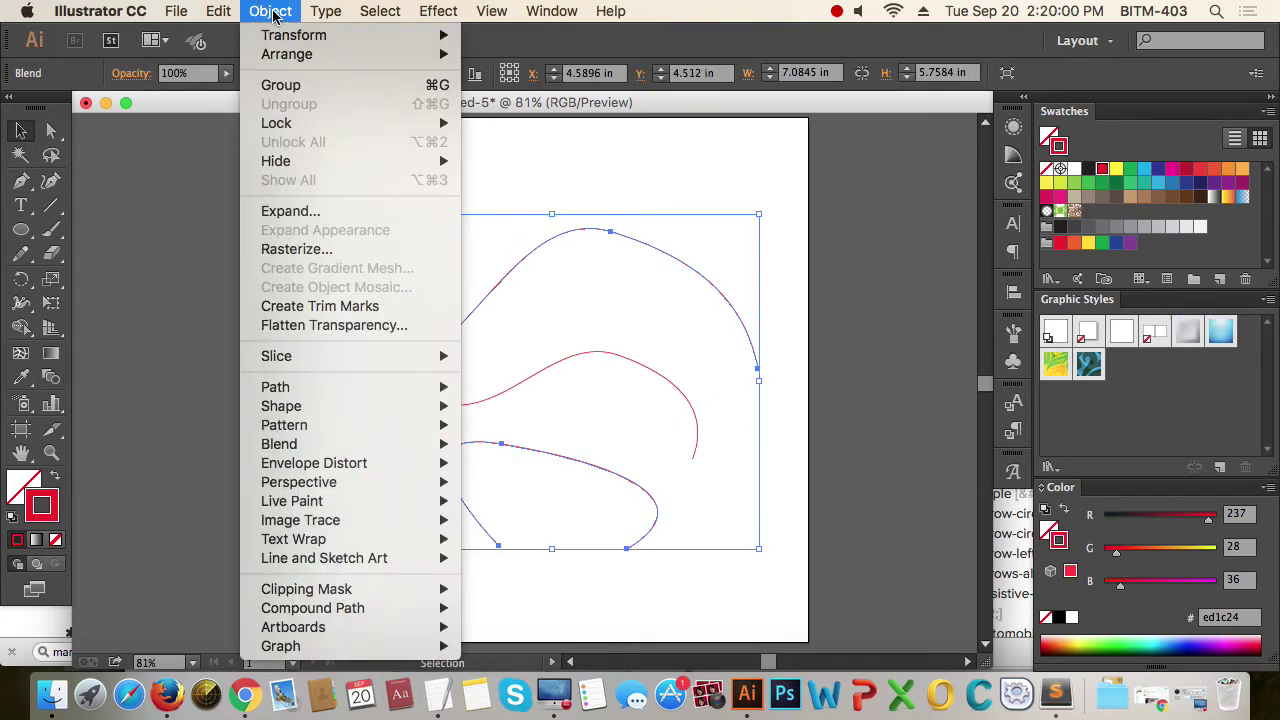
mouse_move(363, 447)
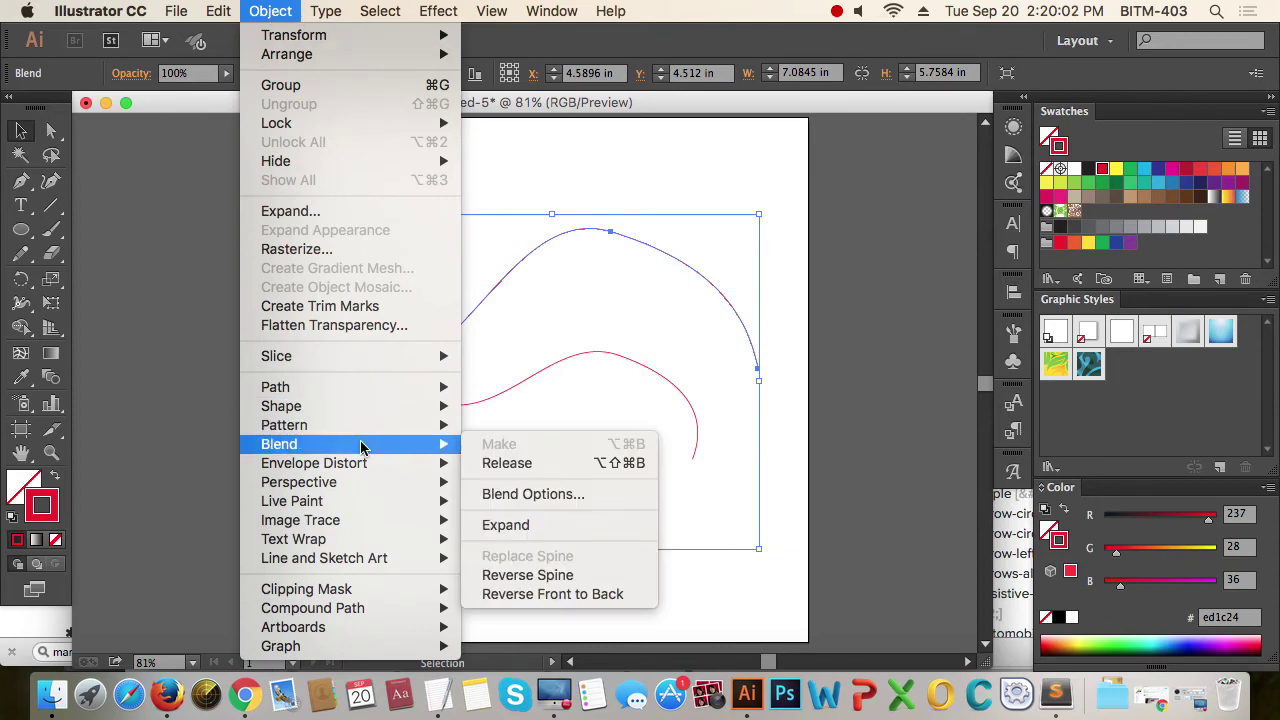
click(547, 502)
drag(884, 174, 980, 183)
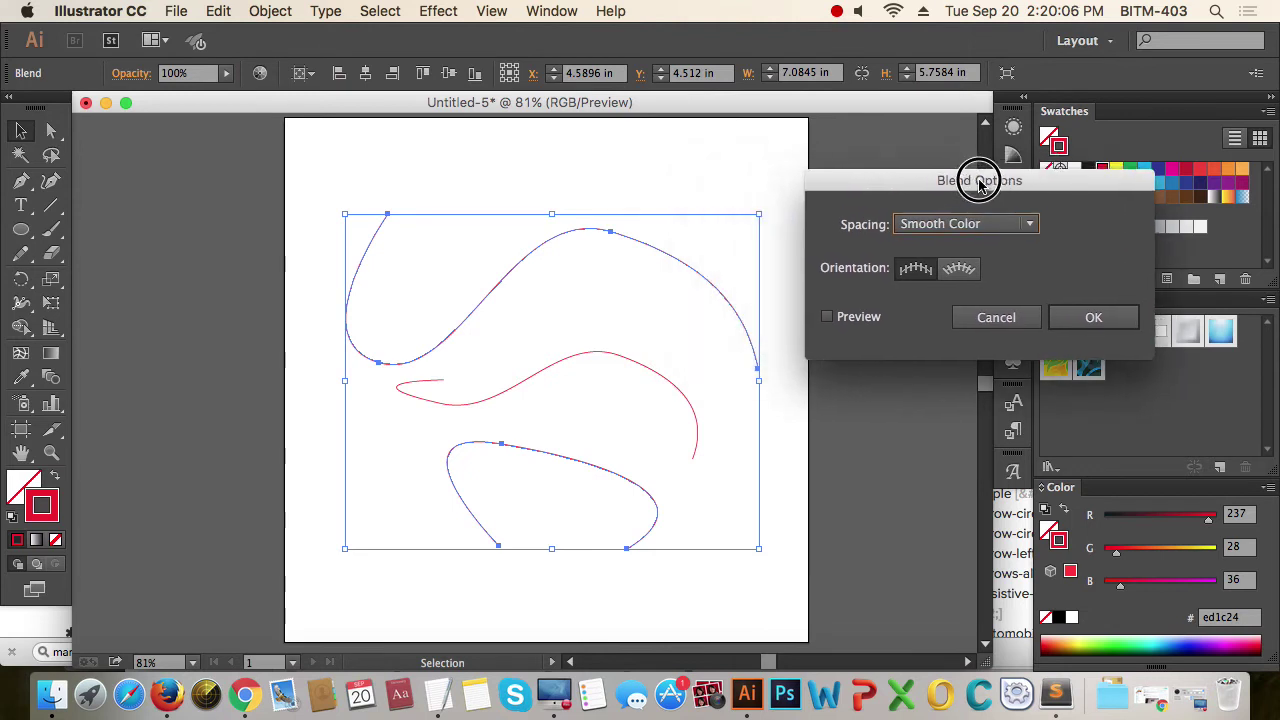
click(969, 232)
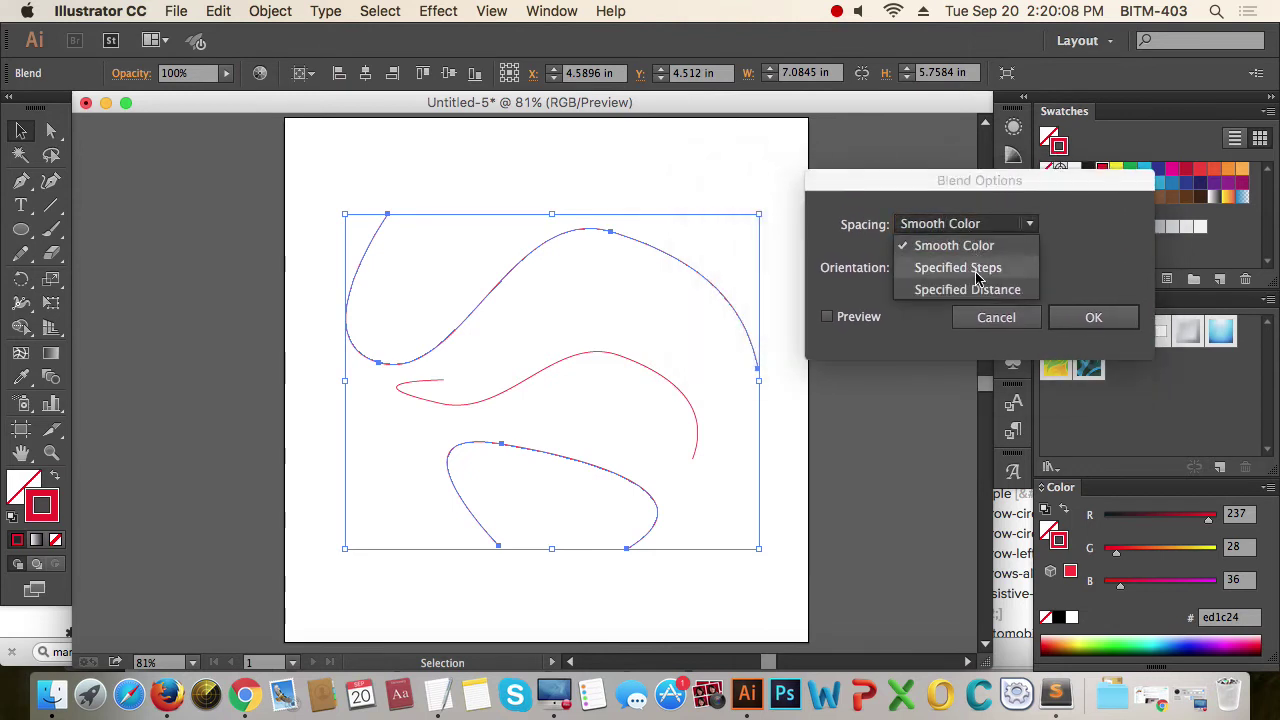
click(979, 269)
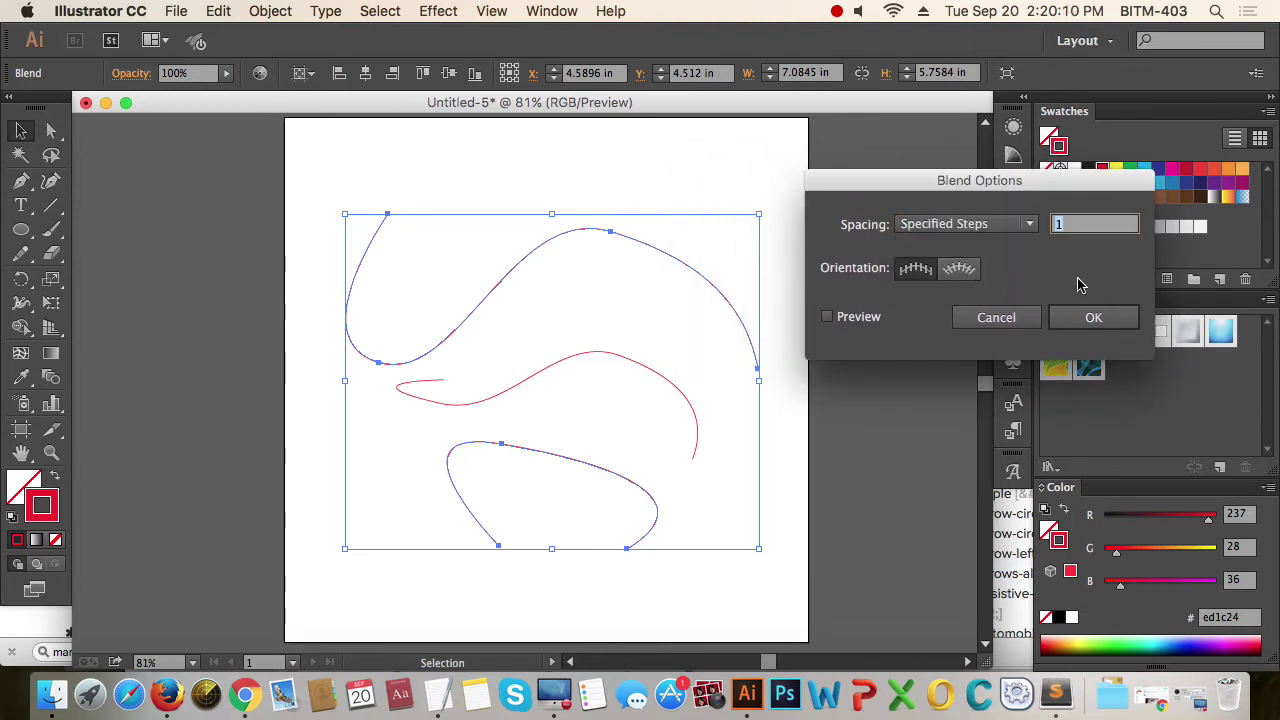
text(50)
click(866, 318)
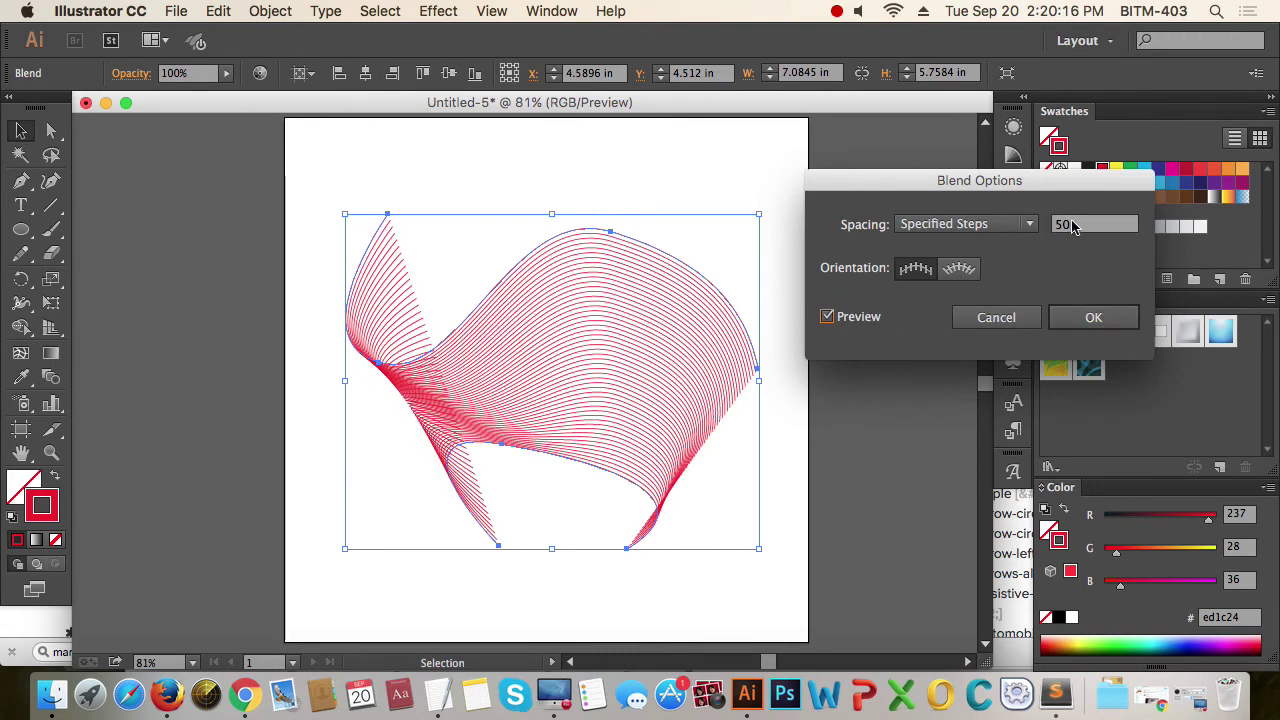
Increase the blend's specified steps to 60 and apply the options.
drag(1078, 226, 1045, 224)
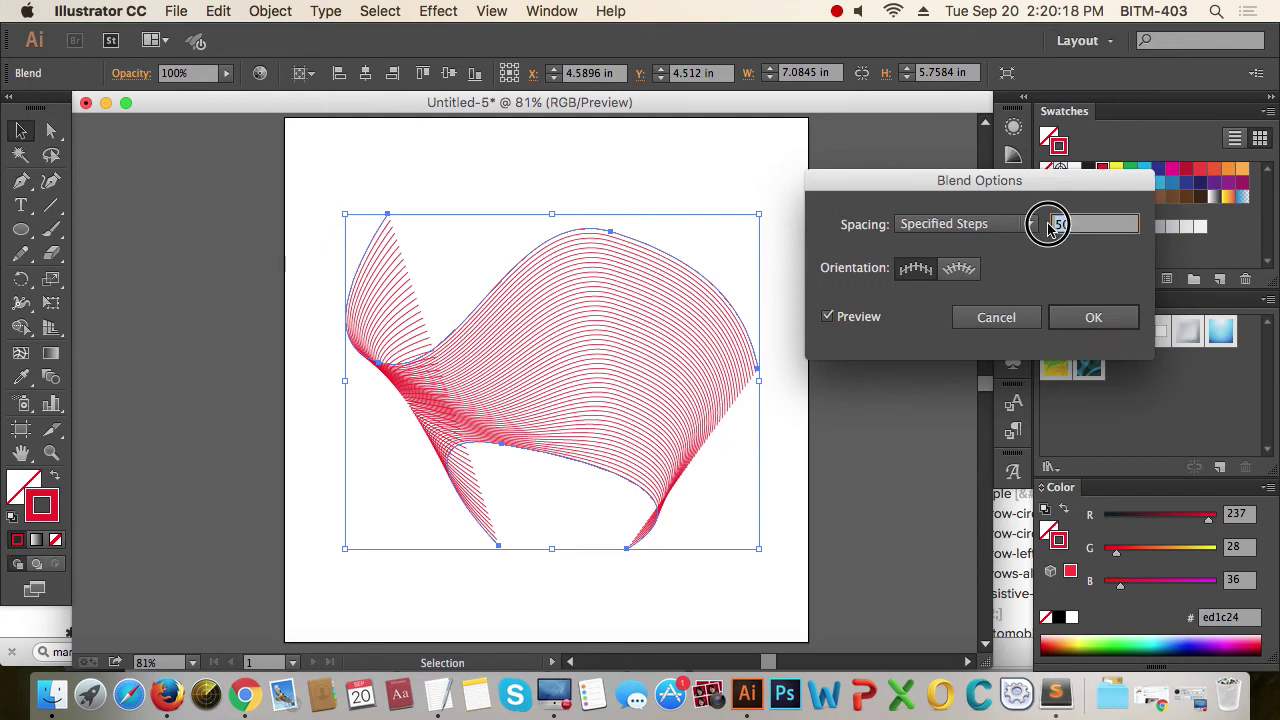
text(60)
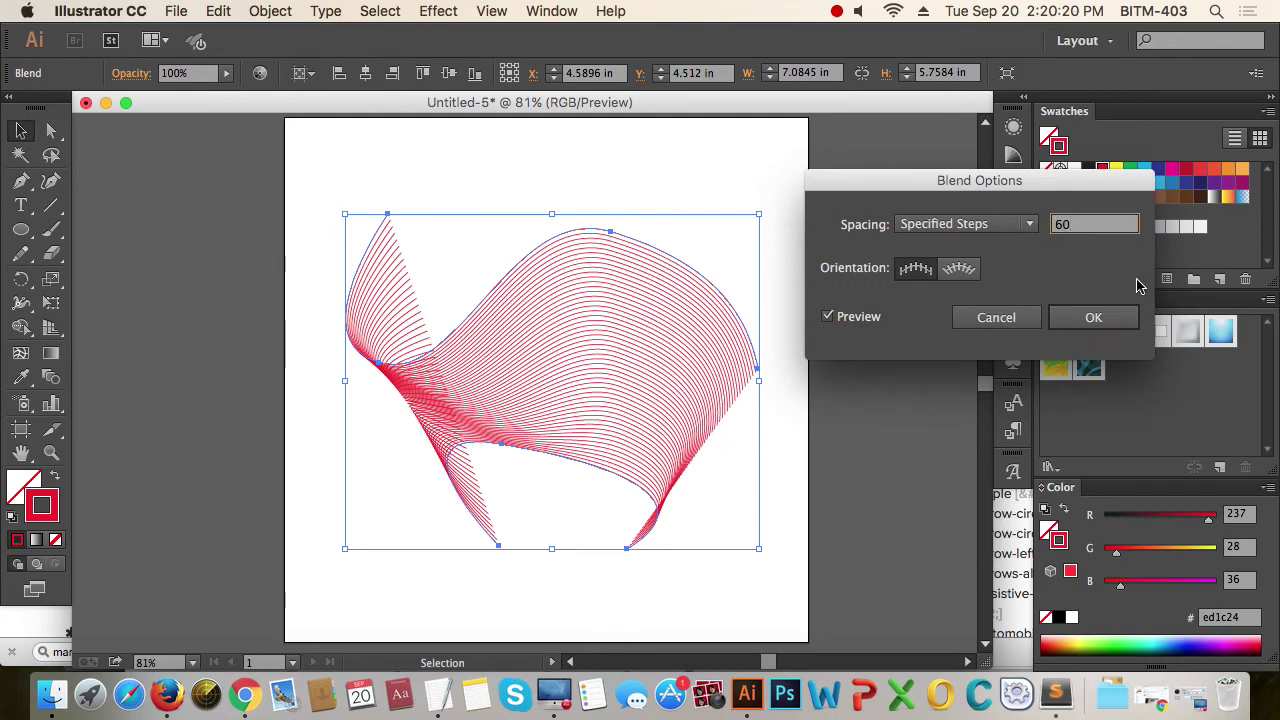
click(1106, 322)
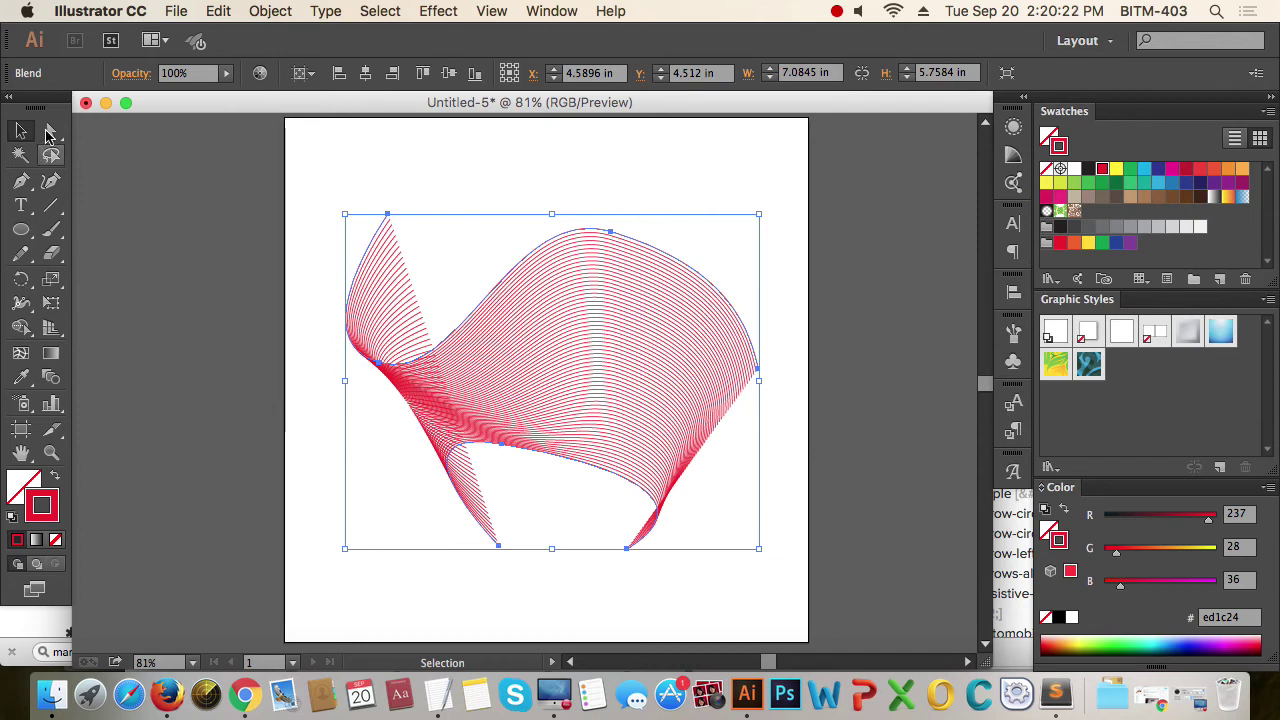
Move the wavy path's left end anchor to the upper right and its right end anchor down-left with Direct Selection, reshaping the curves with their handles.
click(49, 133)
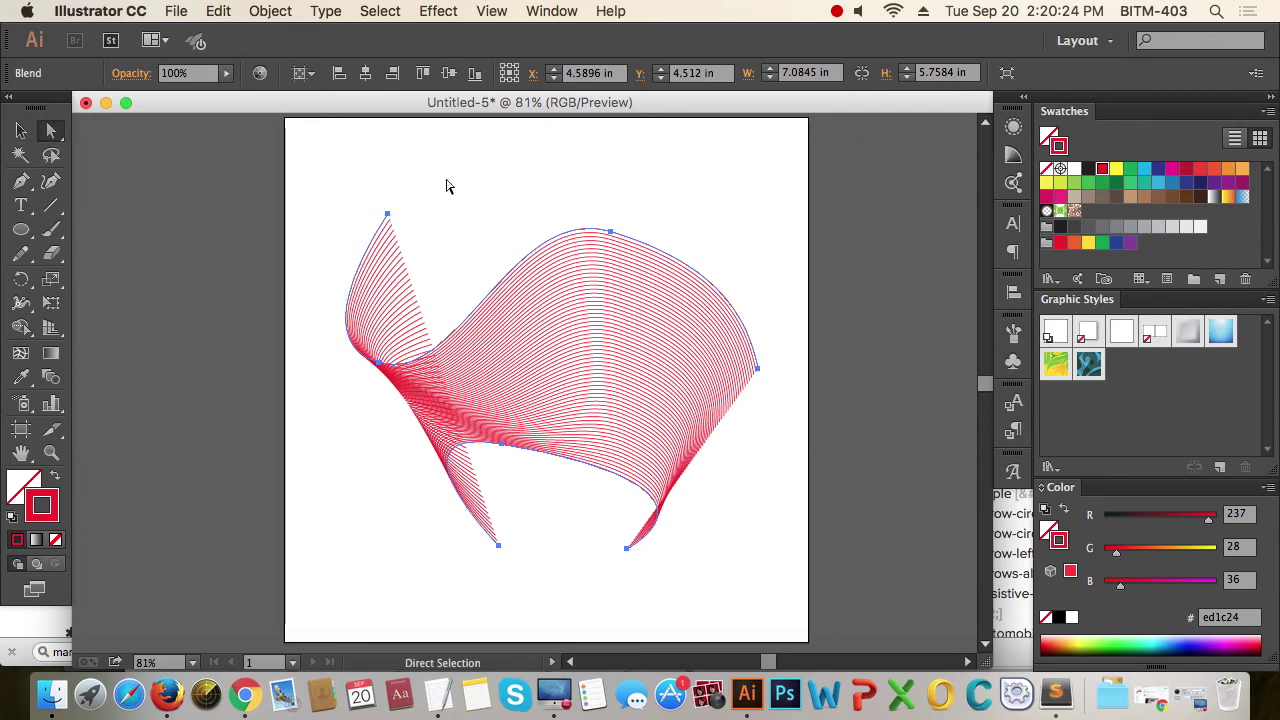
drag(350, 178, 745, 242)
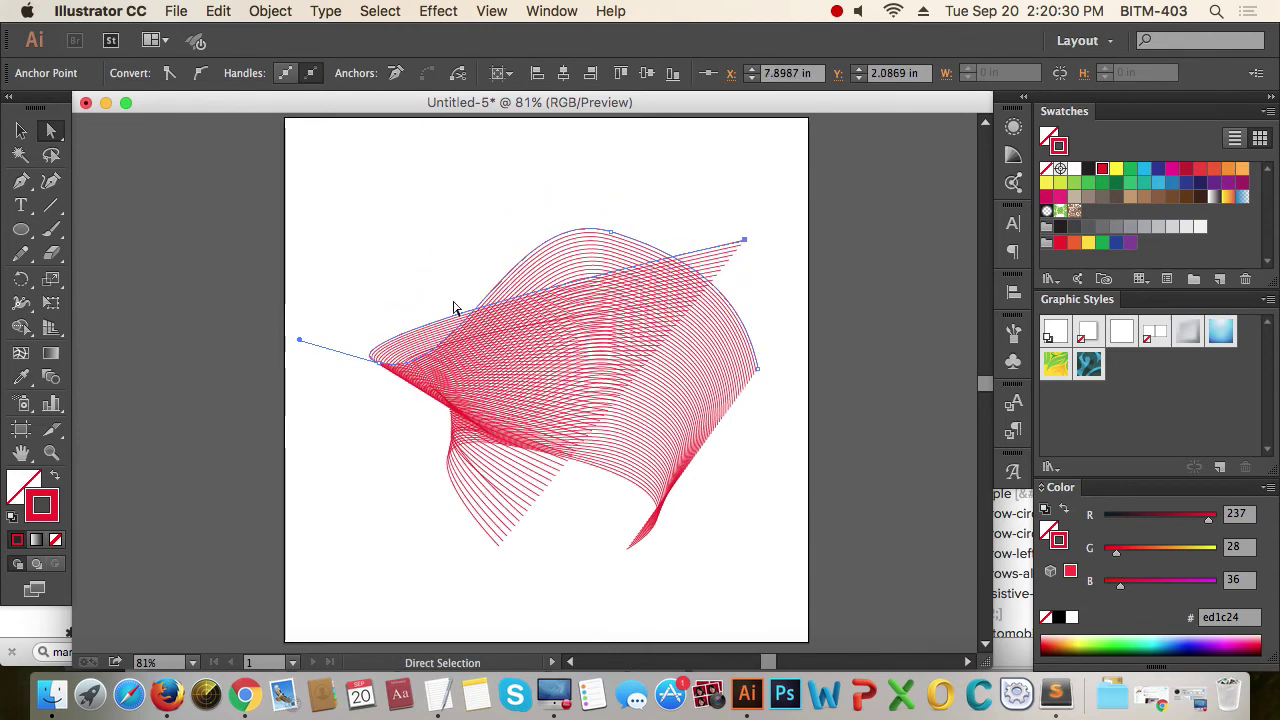
drag(300, 343, 288, 245)
drag(758, 375, 595, 515)
drag(587, 460, 750, 440)
click(522, 524)
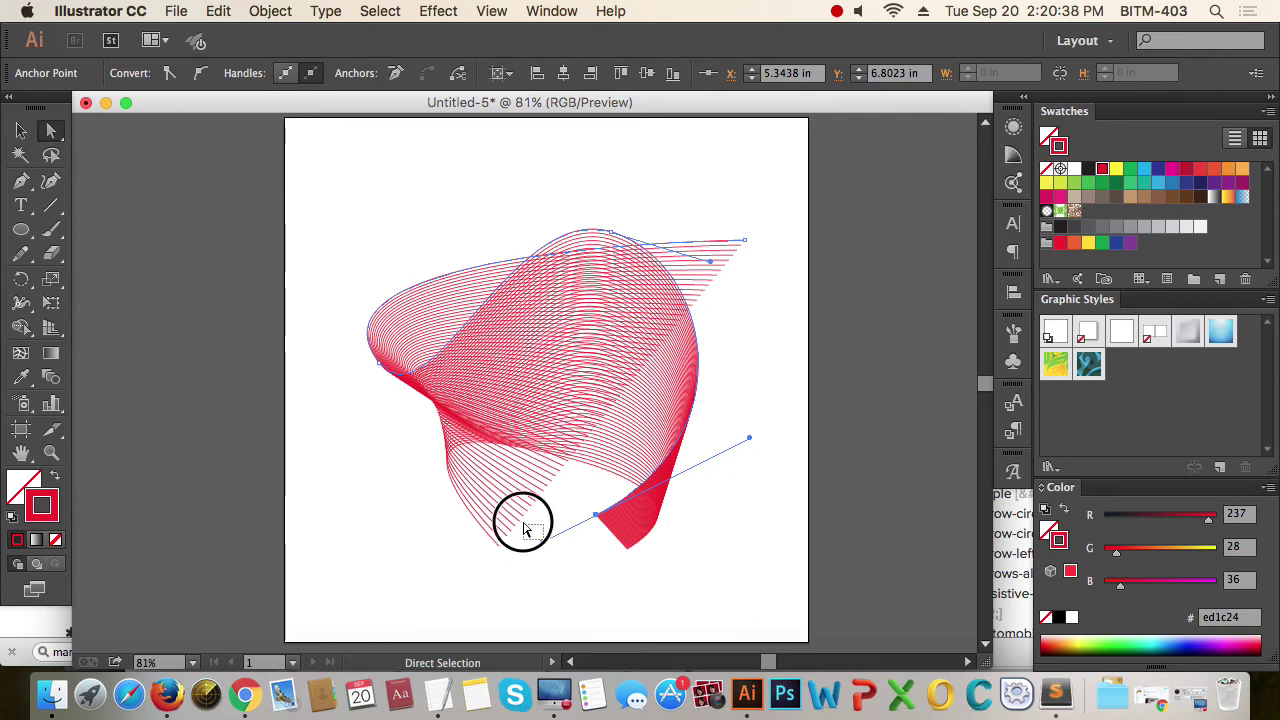
Move the wavy path's lower end anchor farther left and up, and extend its direction handle to the right.
click(598, 518)
drag(598, 520, 456, 499)
drag(634, 428, 779, 437)
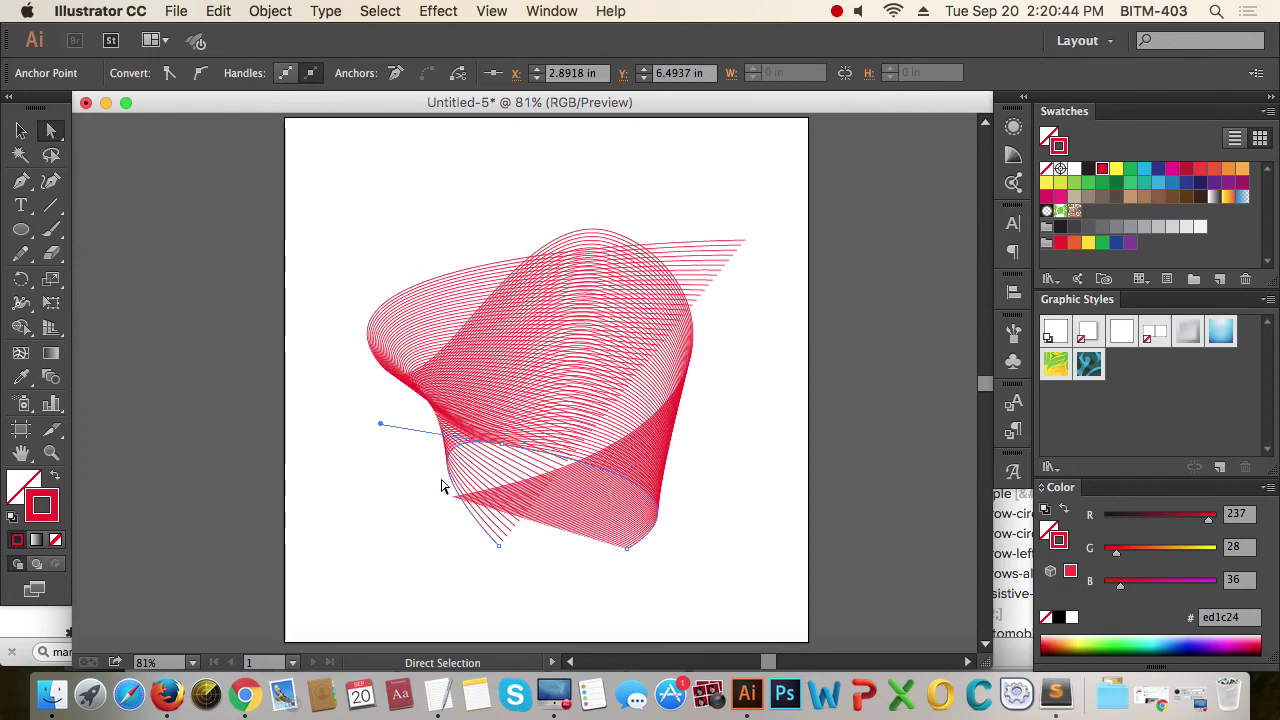
click(443, 506)
click(447, 510)
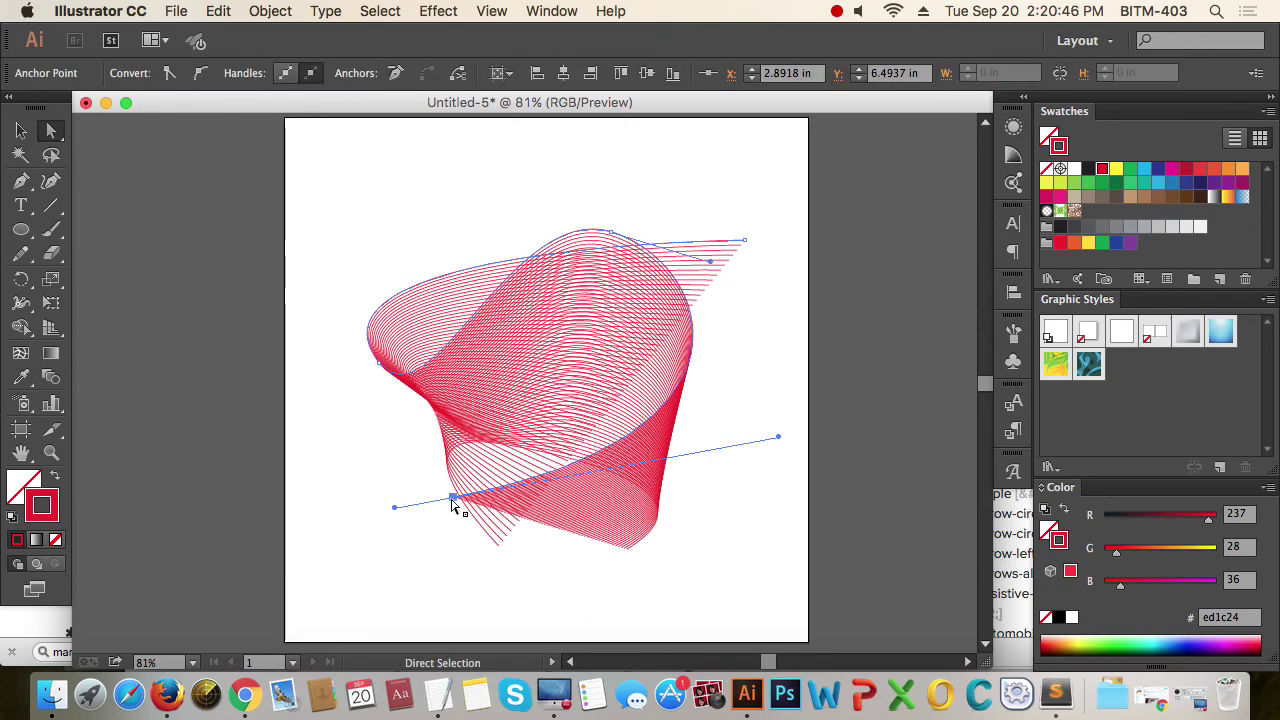
drag(447, 505, 409, 447)
drag(739, 383, 817, 403)
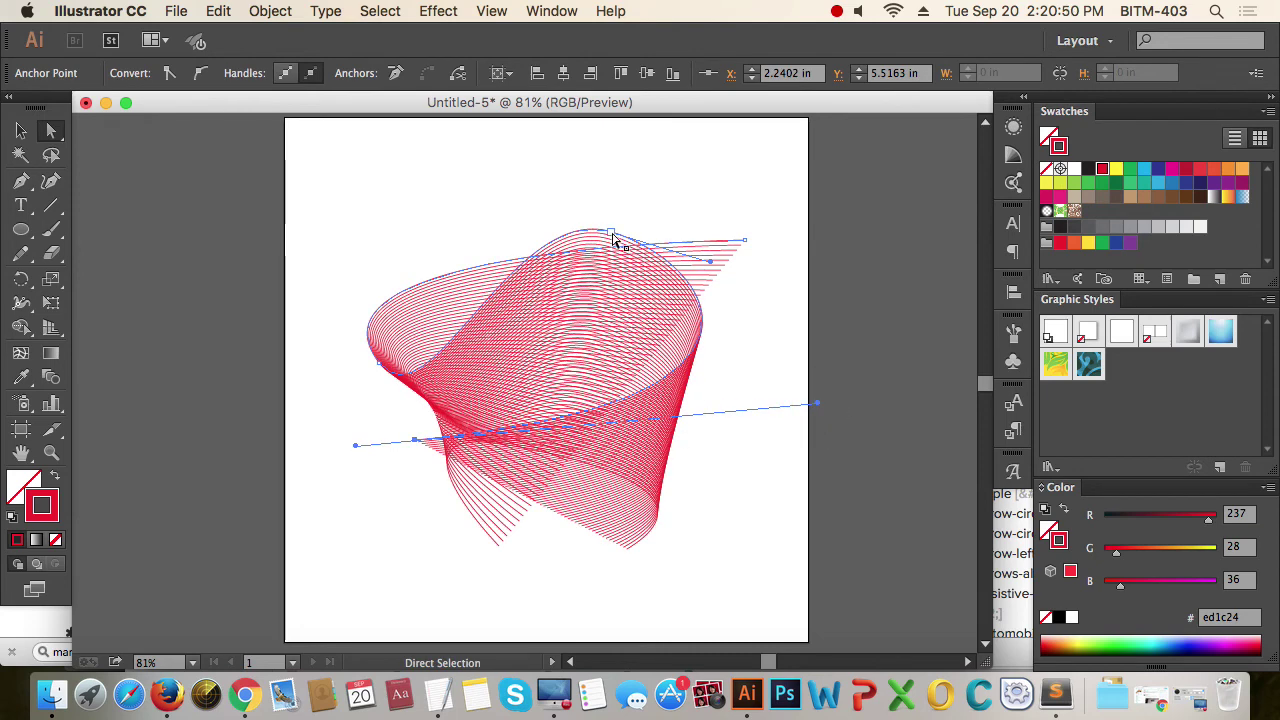
Raise the anchor point at the crest of the wavy path slightly and deselect the blend.
drag(615, 239, 607, 193)
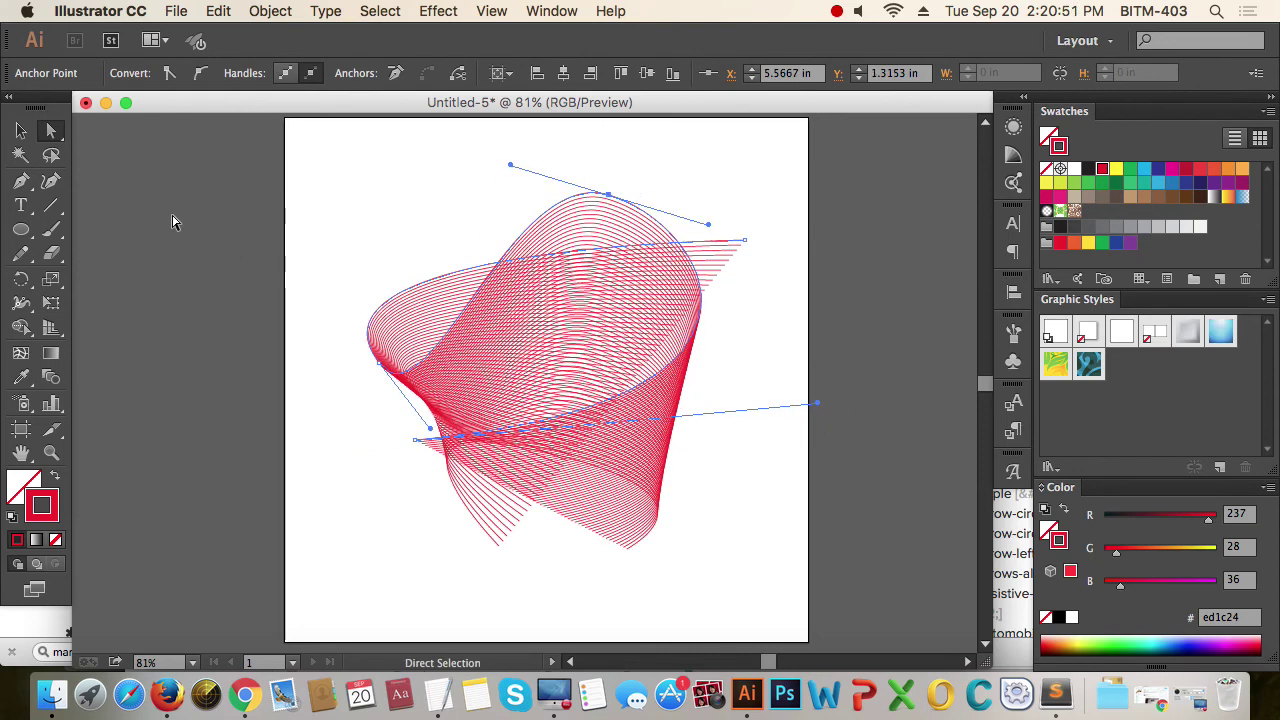
click(21, 131)
click(338, 259)
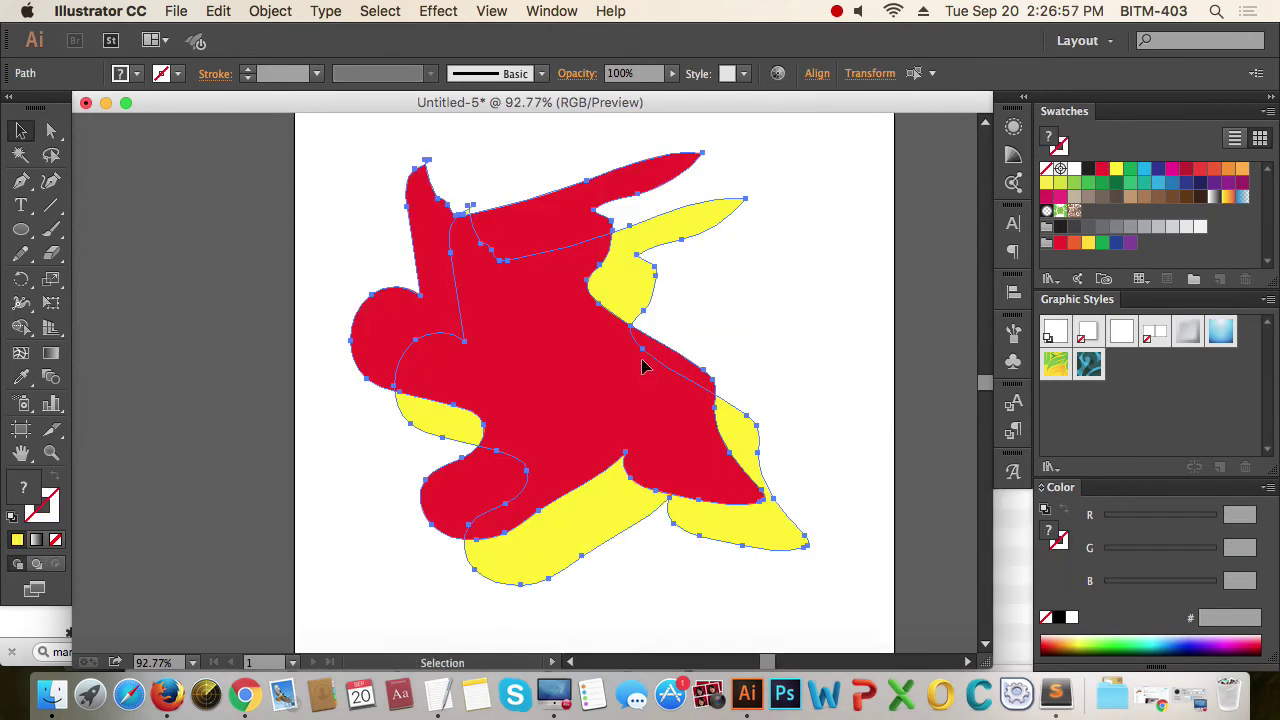
Delete the red shape lying over the yellow one.
click(834, 366)
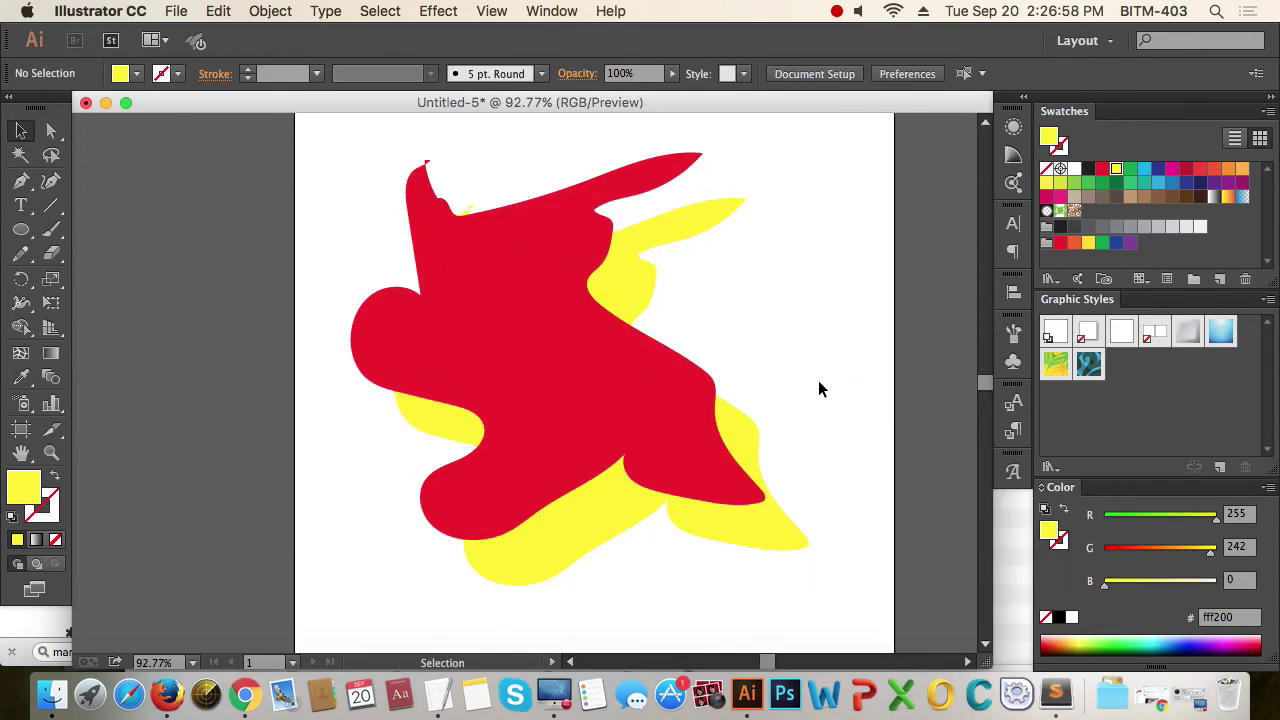
click(649, 385)
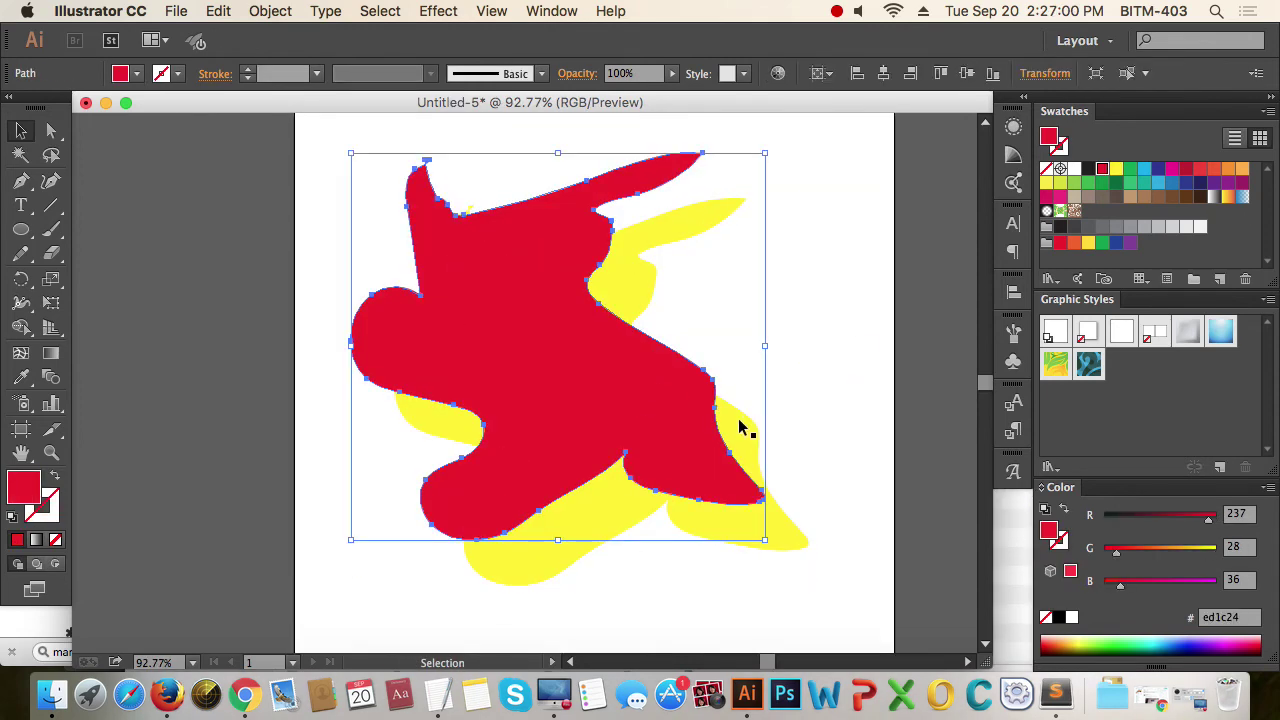
key(Delete)
Duplicate the yellow shape slightly up and to the left, and fill the copy with red.
click(710, 466)
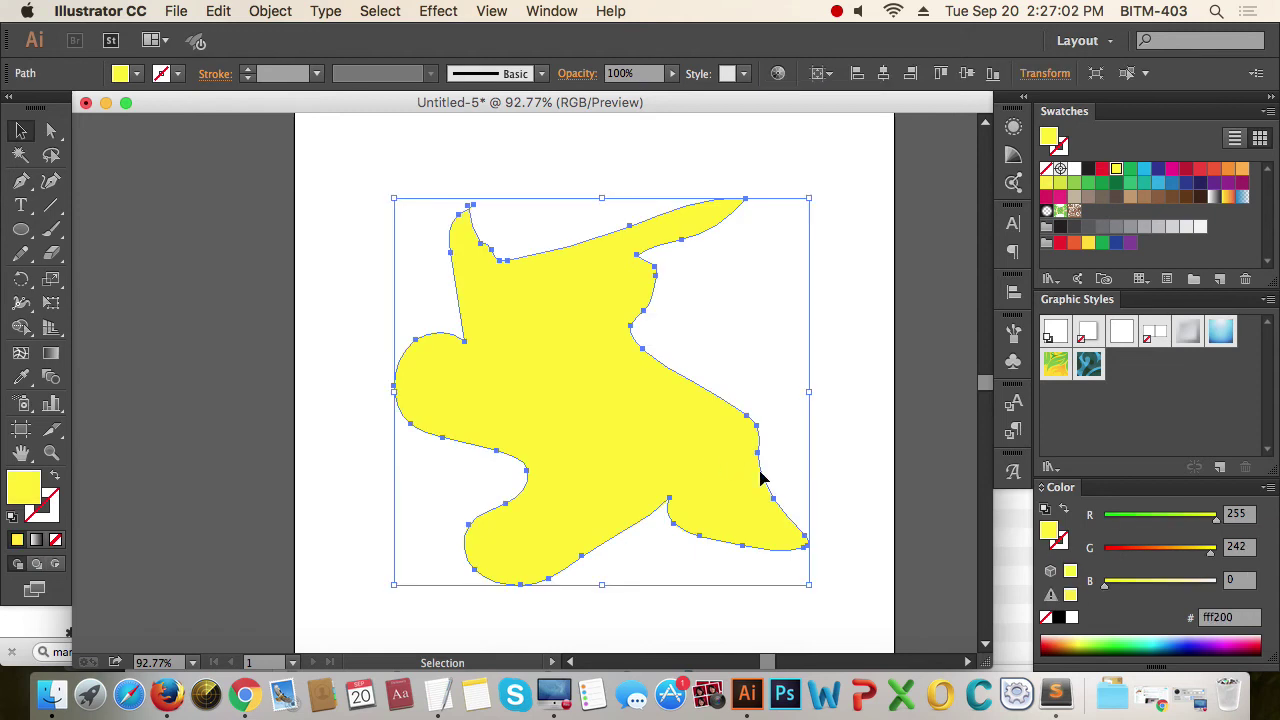
drag(755, 484, 731, 476)
drag(710, 455, 716, 446)
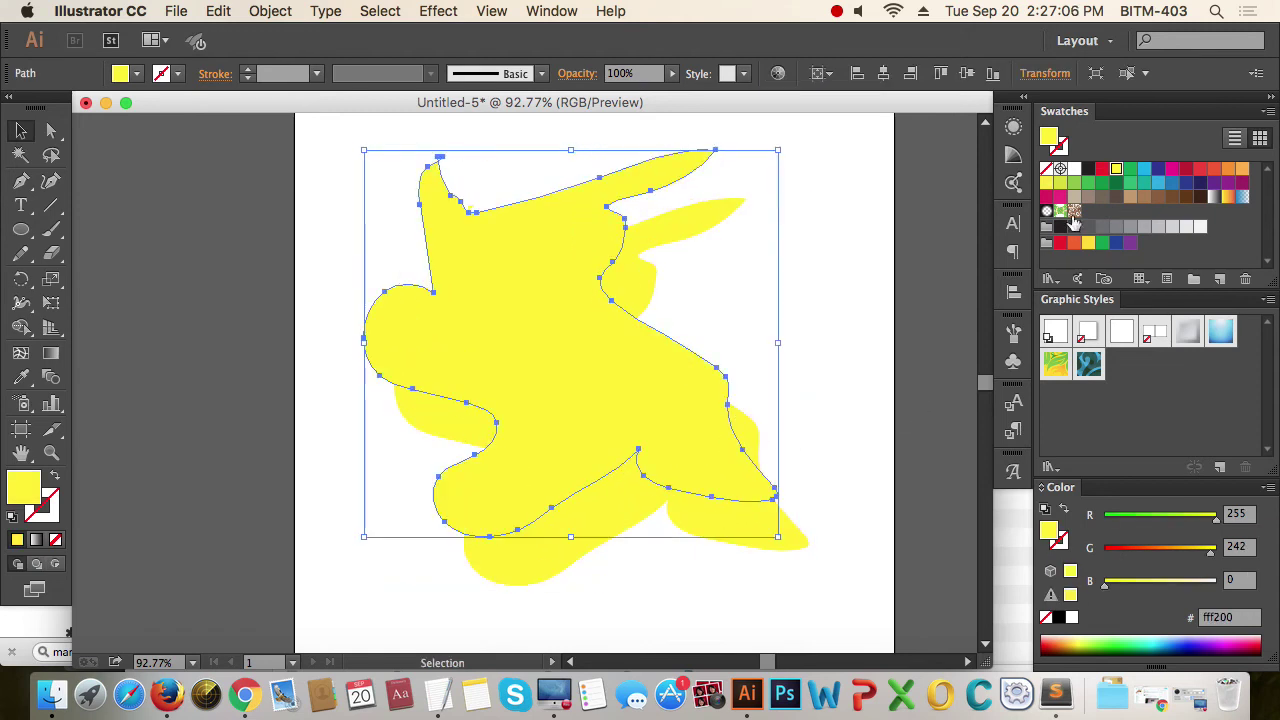
click(1101, 168)
click(815, 432)
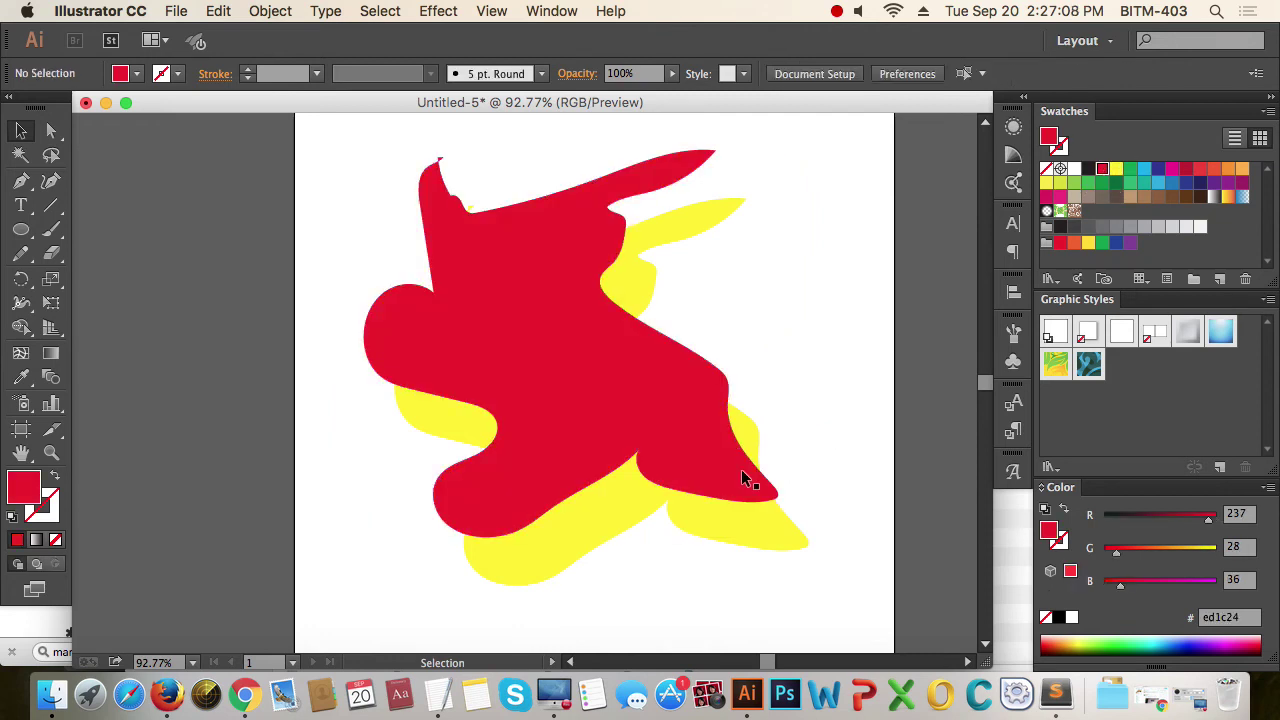
Shift the red copy slightly down and right, and blend it with the yellow shape using the Blend tool.
mouse_move(745, 480)
mouse_down()
mouse_move(694, 471)
mouse_move(755, 492)
mouse_up()
key(super+a)
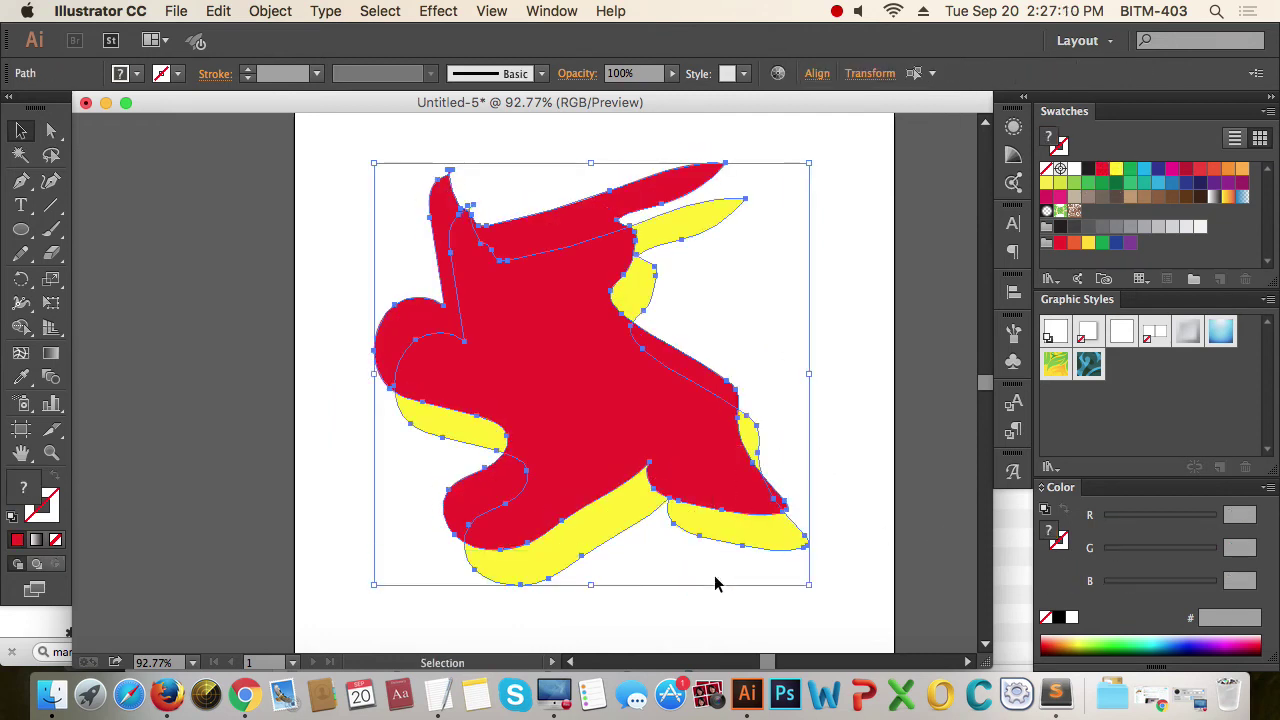
click(51, 377)
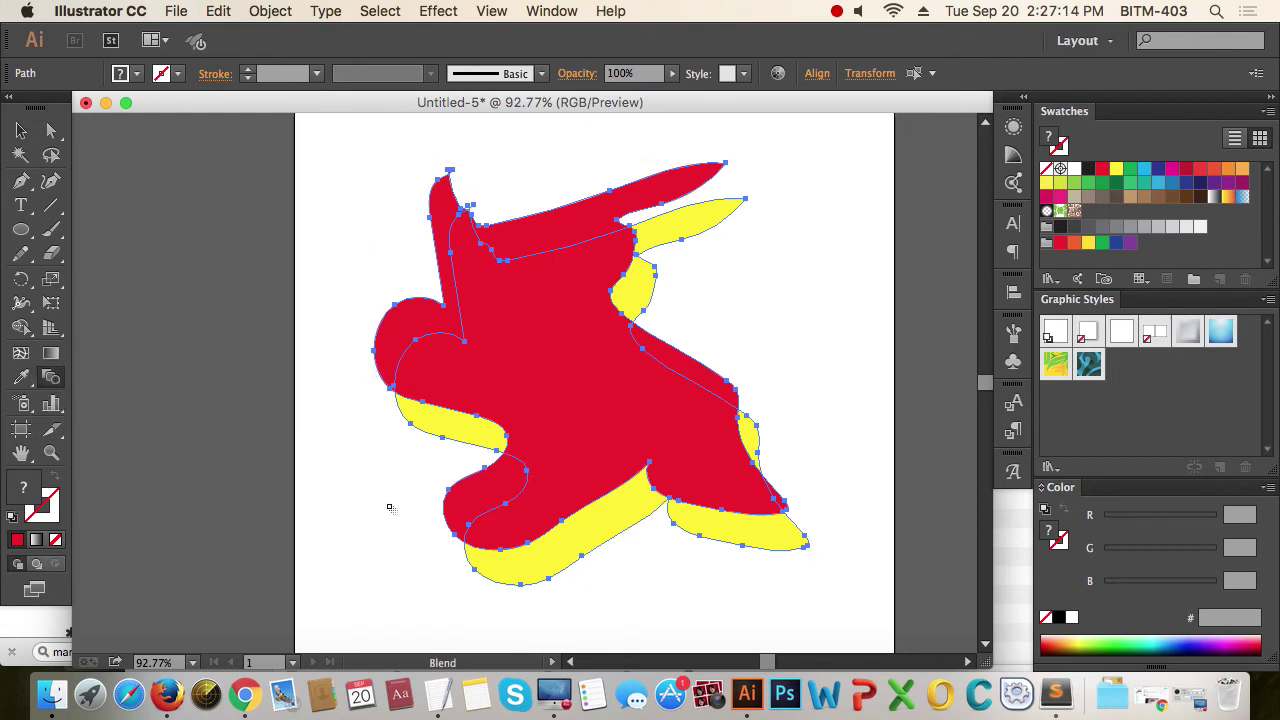
click(723, 512)
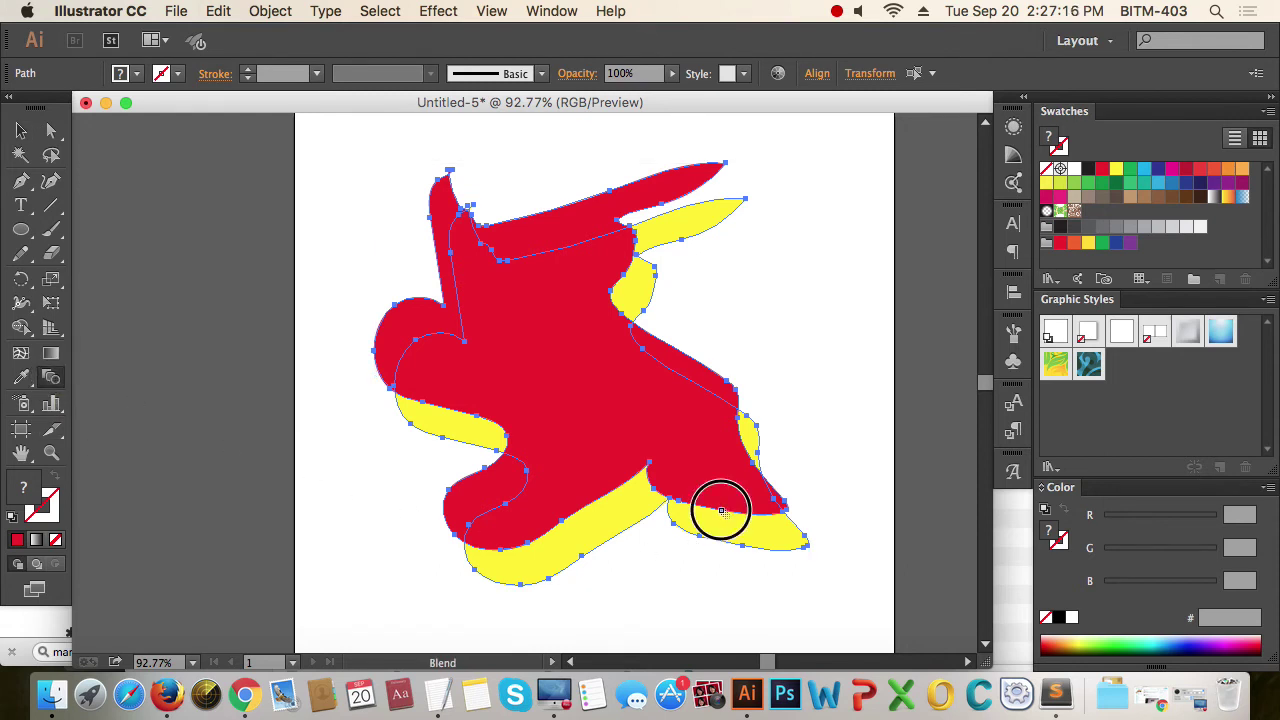
click(738, 546)
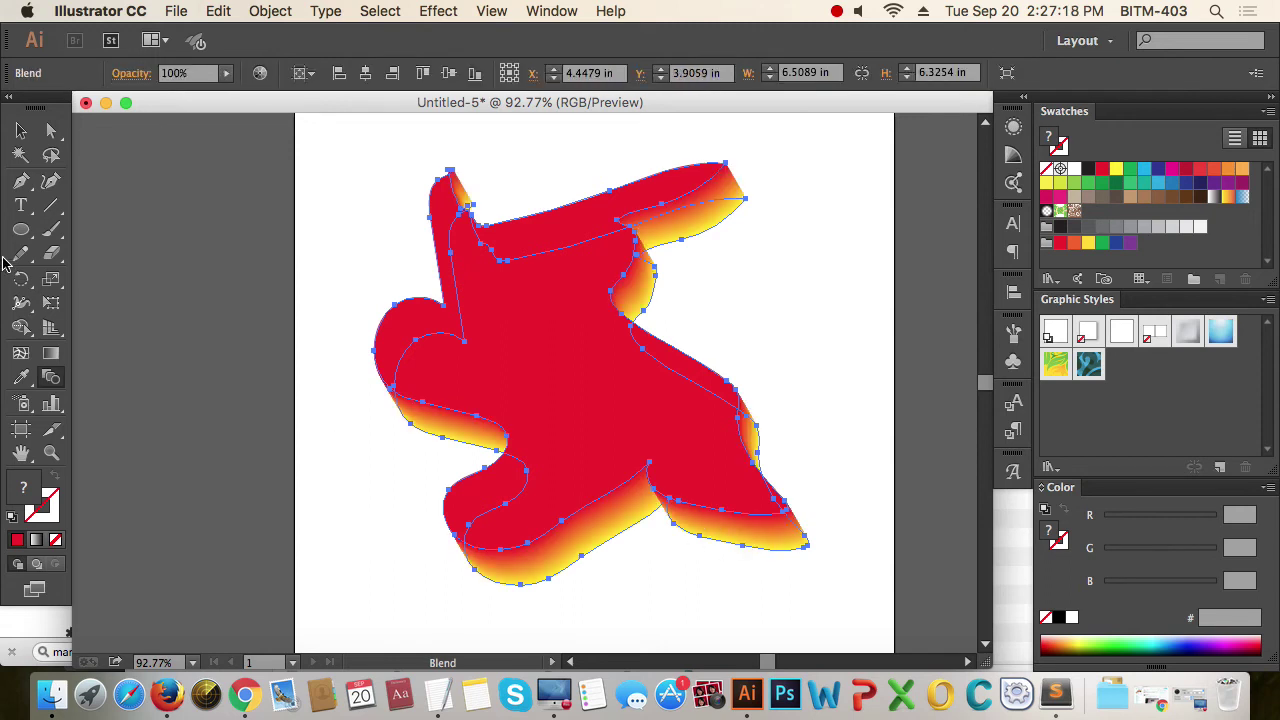
click(21, 131)
click(326, 320)
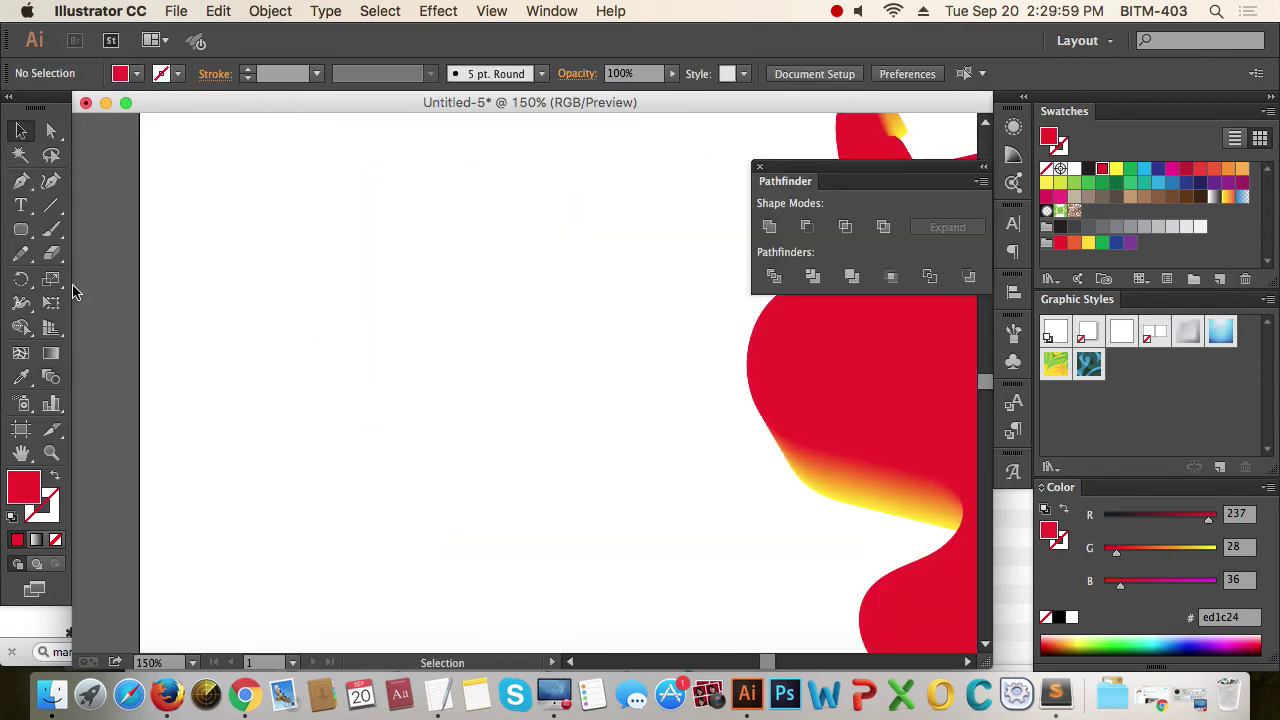
Draw a tall red rounded rectangle beside the blended shape and create a copy of it rotated by 90°.
click(24, 234)
drag(408, 277, 523, 575)
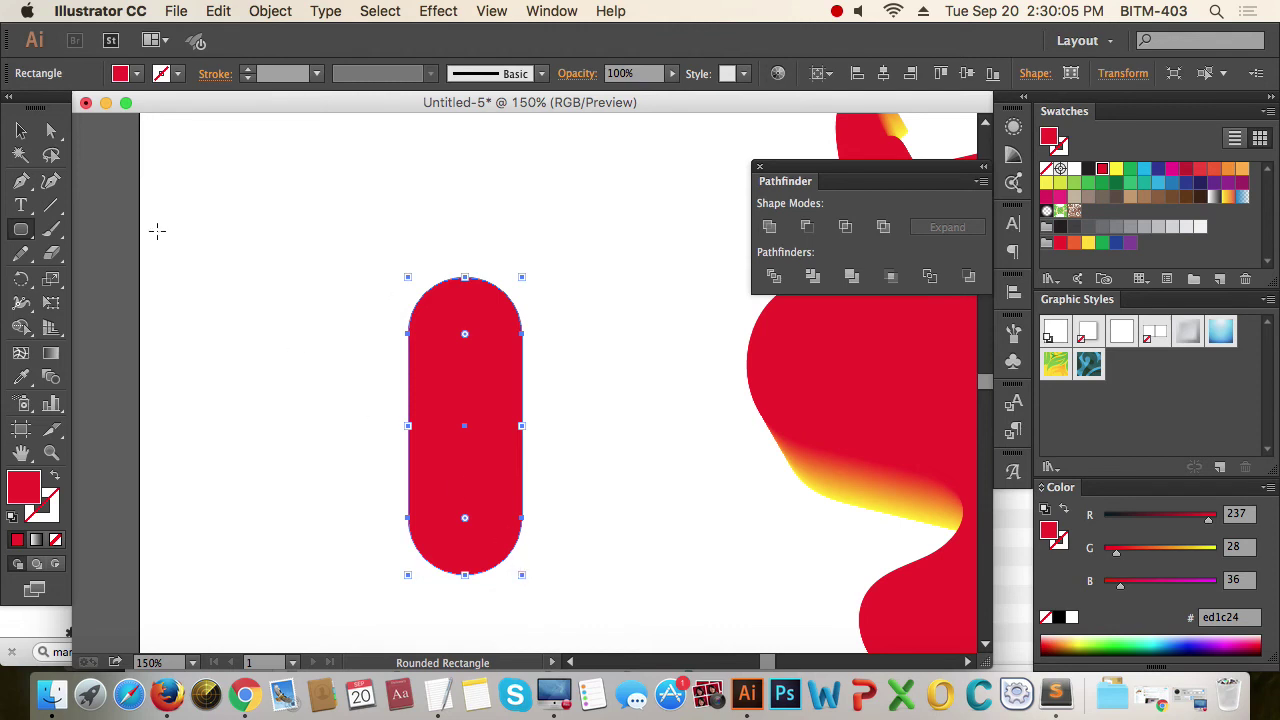
double_click(22, 280)
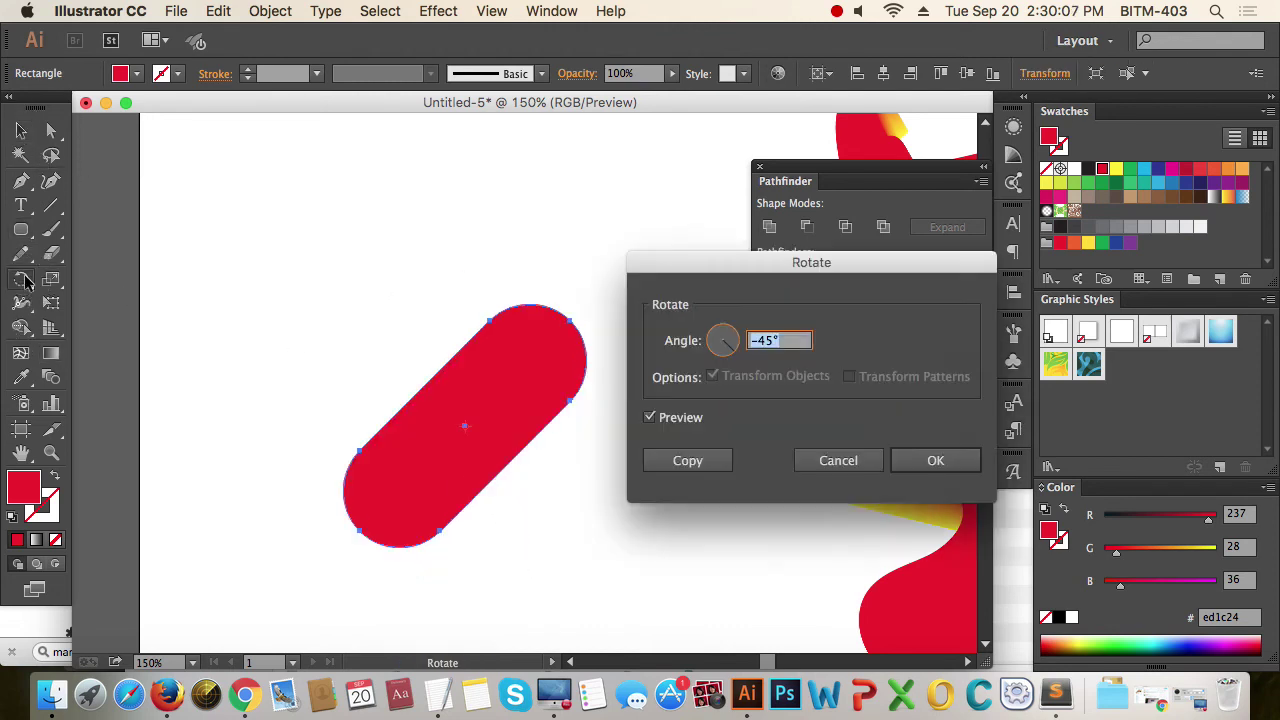
text(90)
click(688, 460)
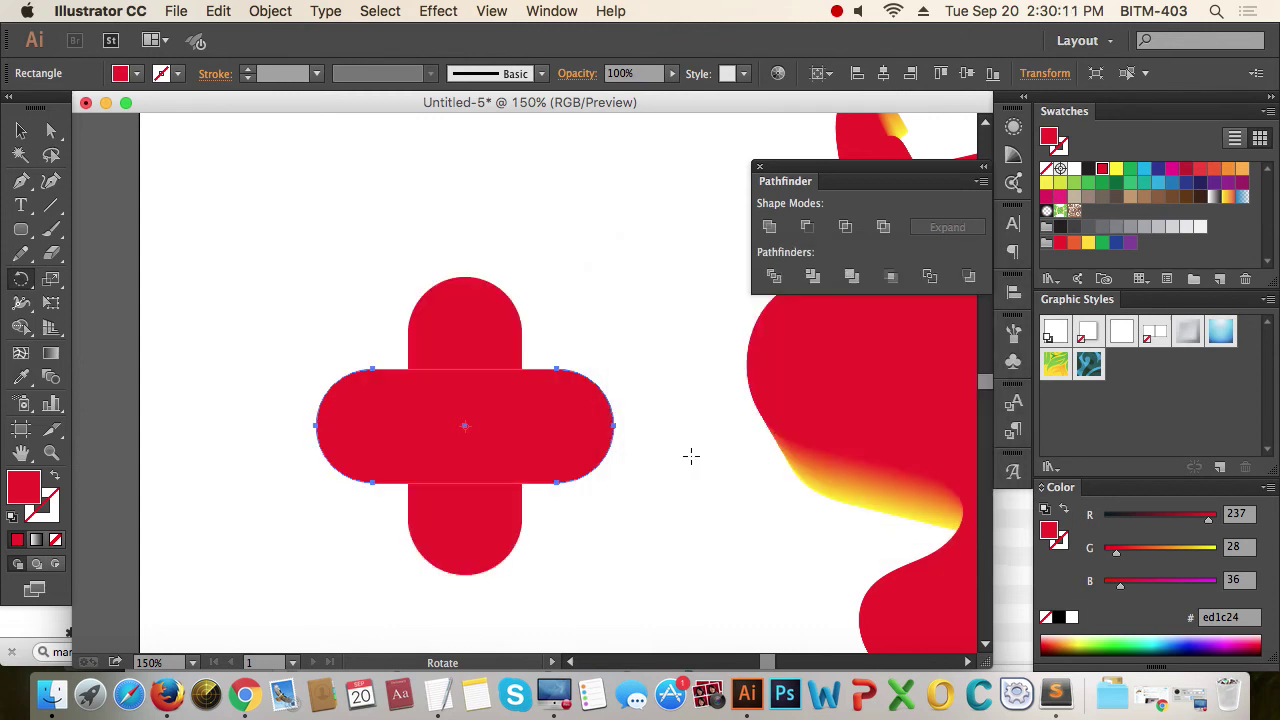
Move the horizontal rounded rectangle up and right until its upper-left curve end meets the vertical shape's left edge.
click(20, 135)
drag(305, 270, 486, 457)
drag(446, 383, 543, 298)
click(586, 250)
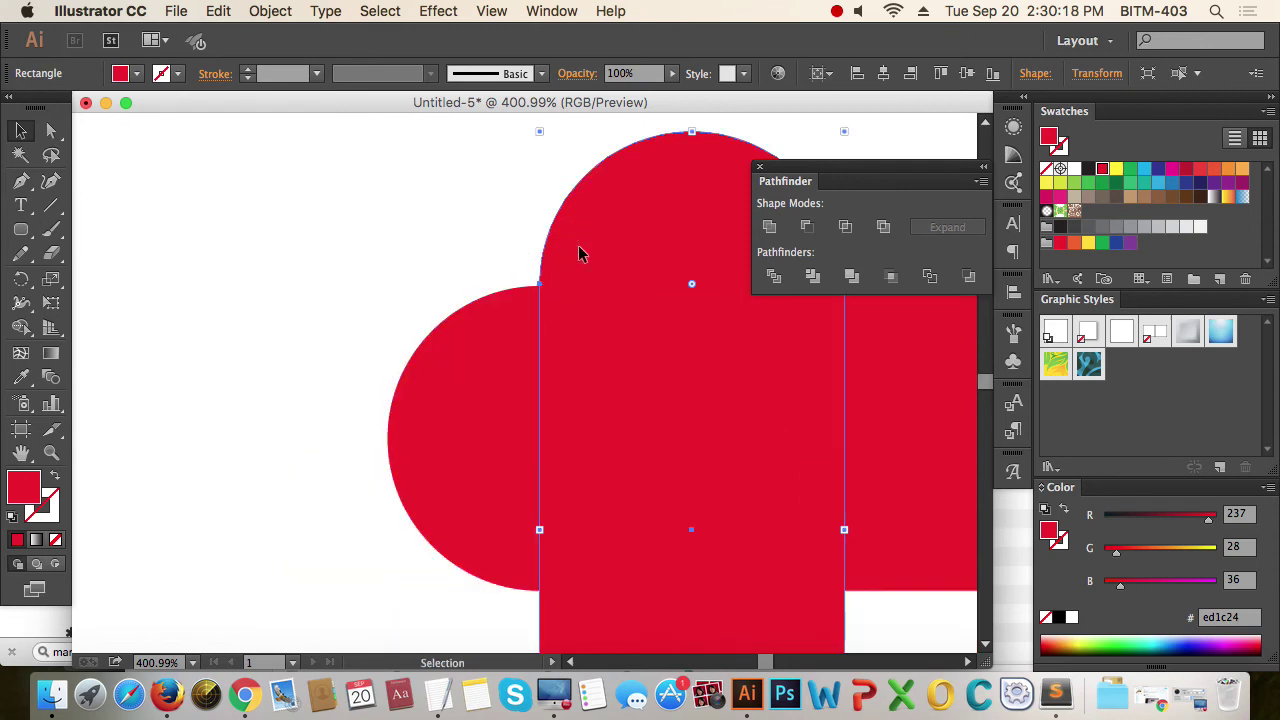
click(511, 289)
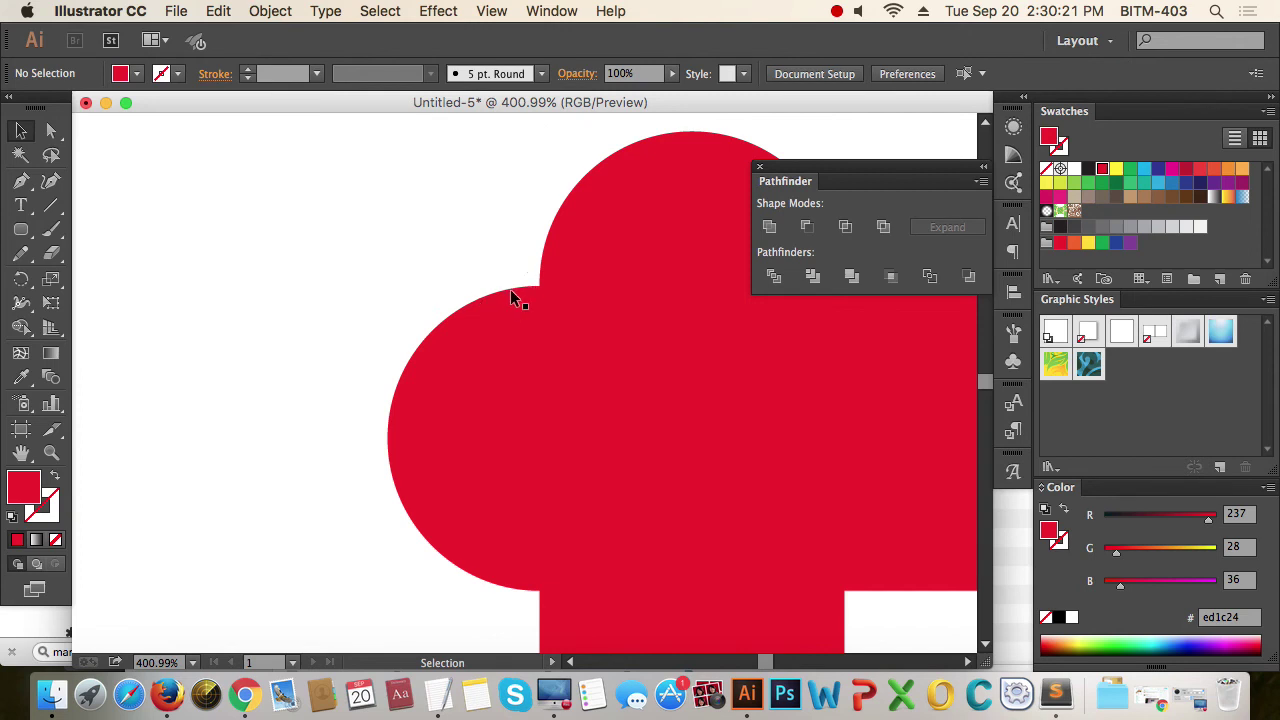
click(511, 290)
drag(483, 240, 603, 340)
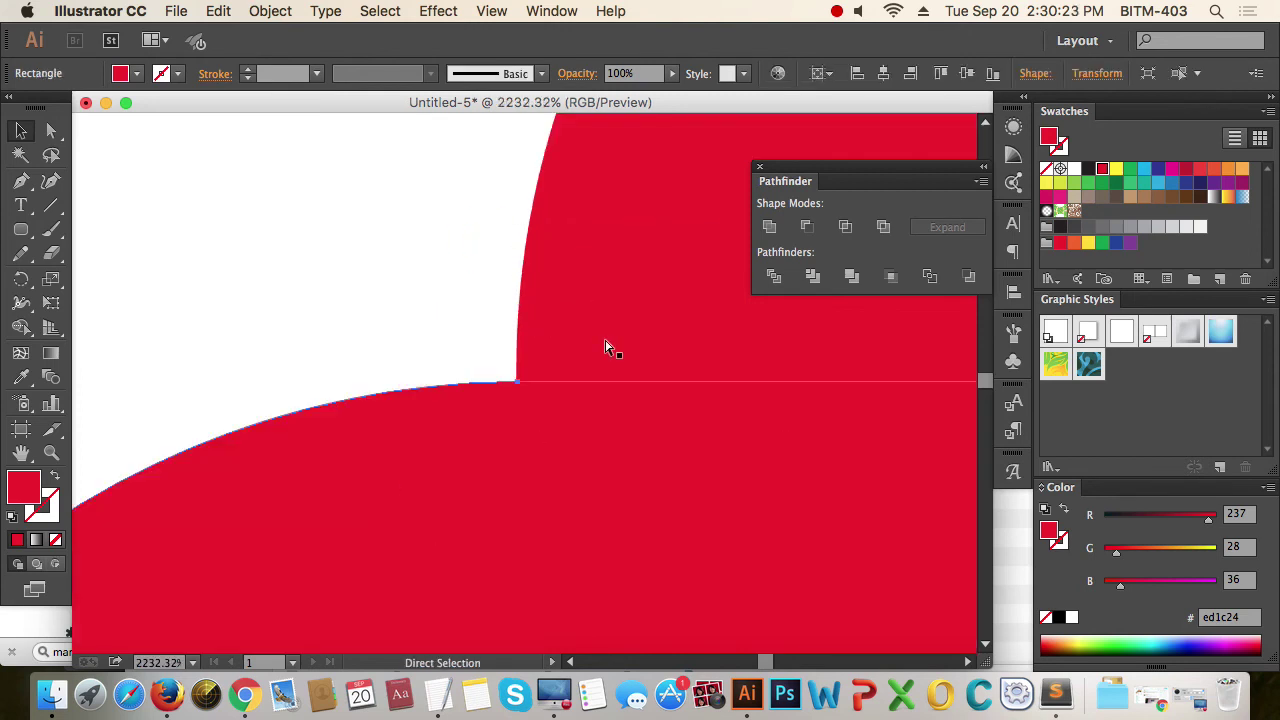
In Outline view, match the two shapes' anchor points at their upper-left junction, select both shapes and return to Preview.
key(super+y)
drag(492, 325, 516, 379)
click(451, 357)
click(478, 336)
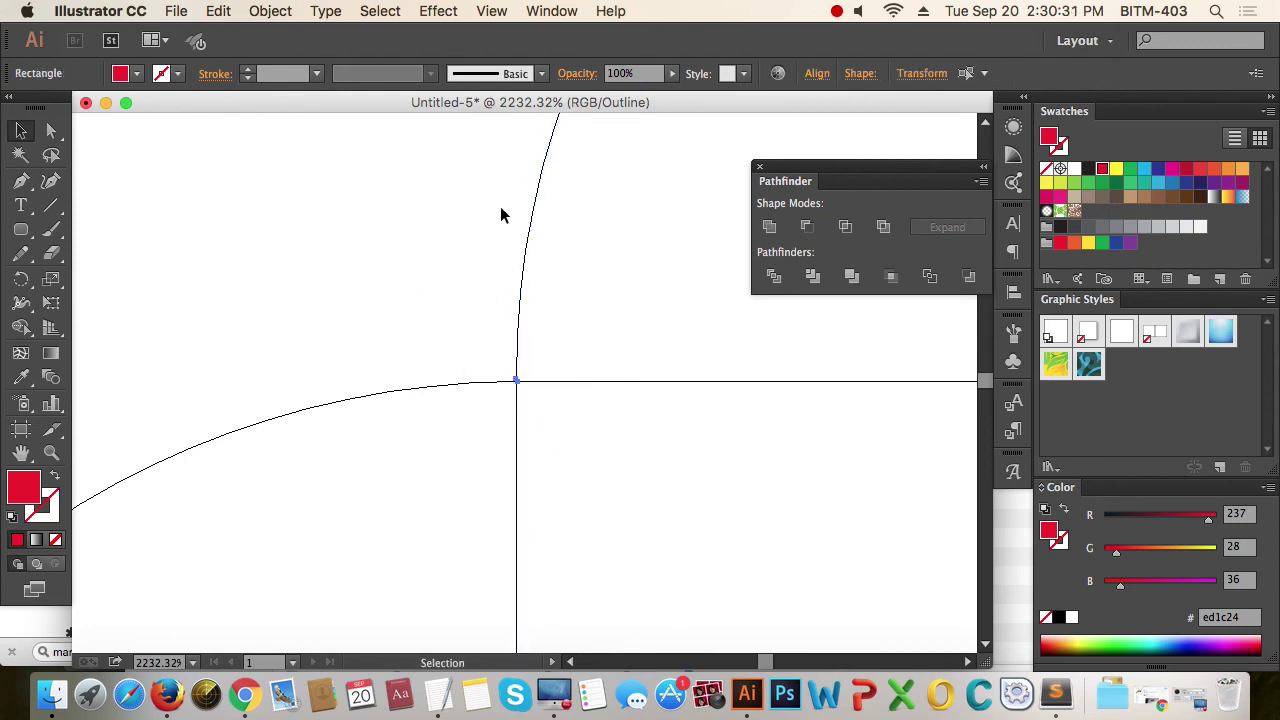
alt+super+click(605, 445)
alt+super+click(580, 434)
alt+super+click(580, 437)
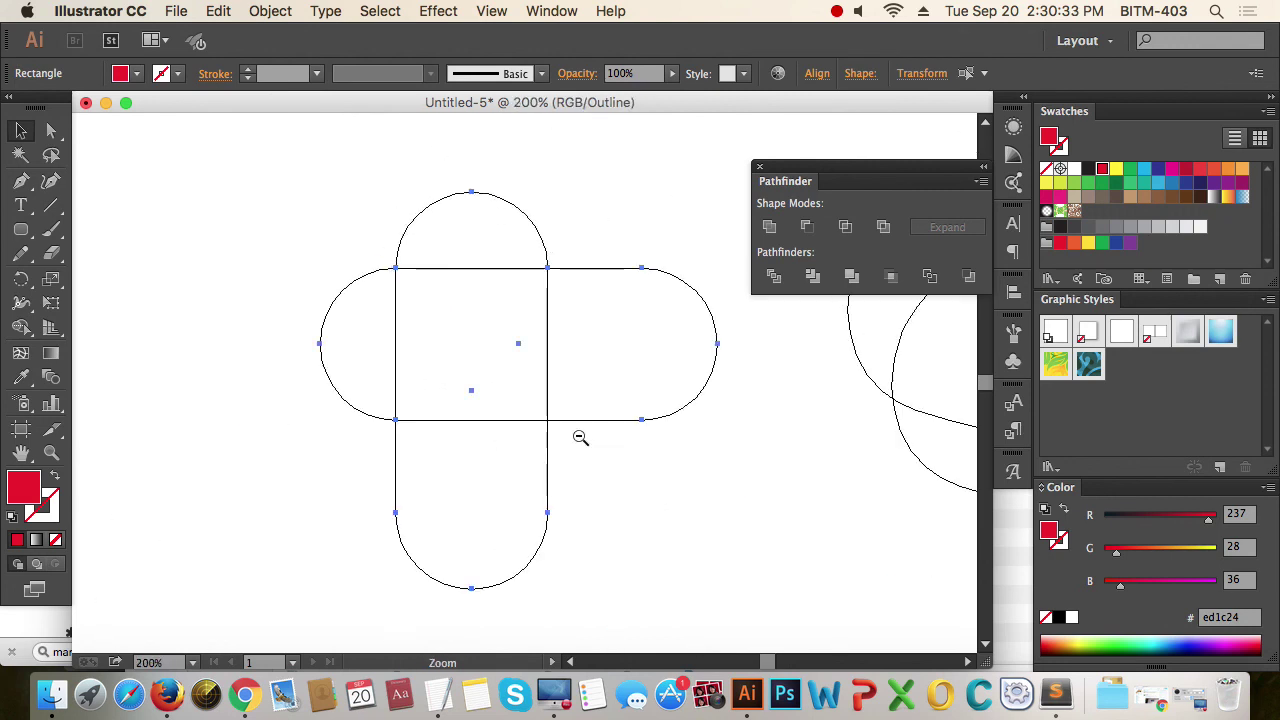
alt+super+click(580, 443)
key(super+y)
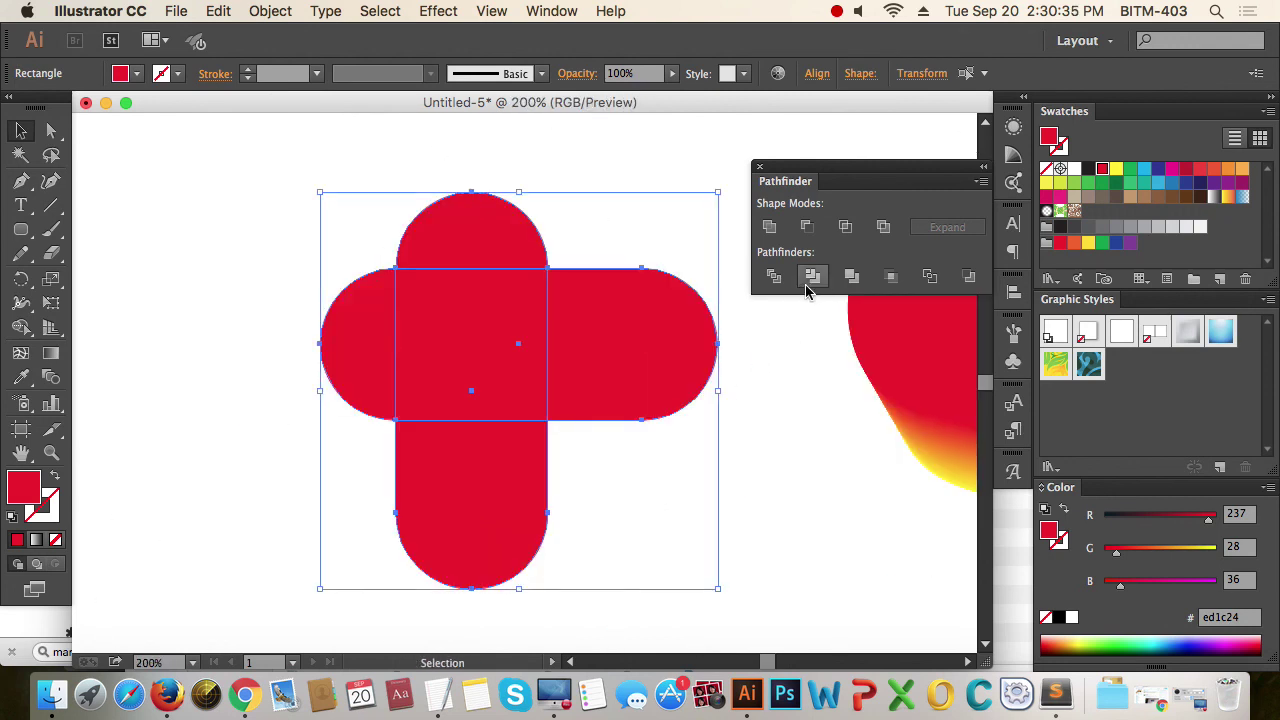
Divide the two crossed shapes with Pathfinder and ungroup the resulting pieces.
click(773, 276)
click(270, 11)
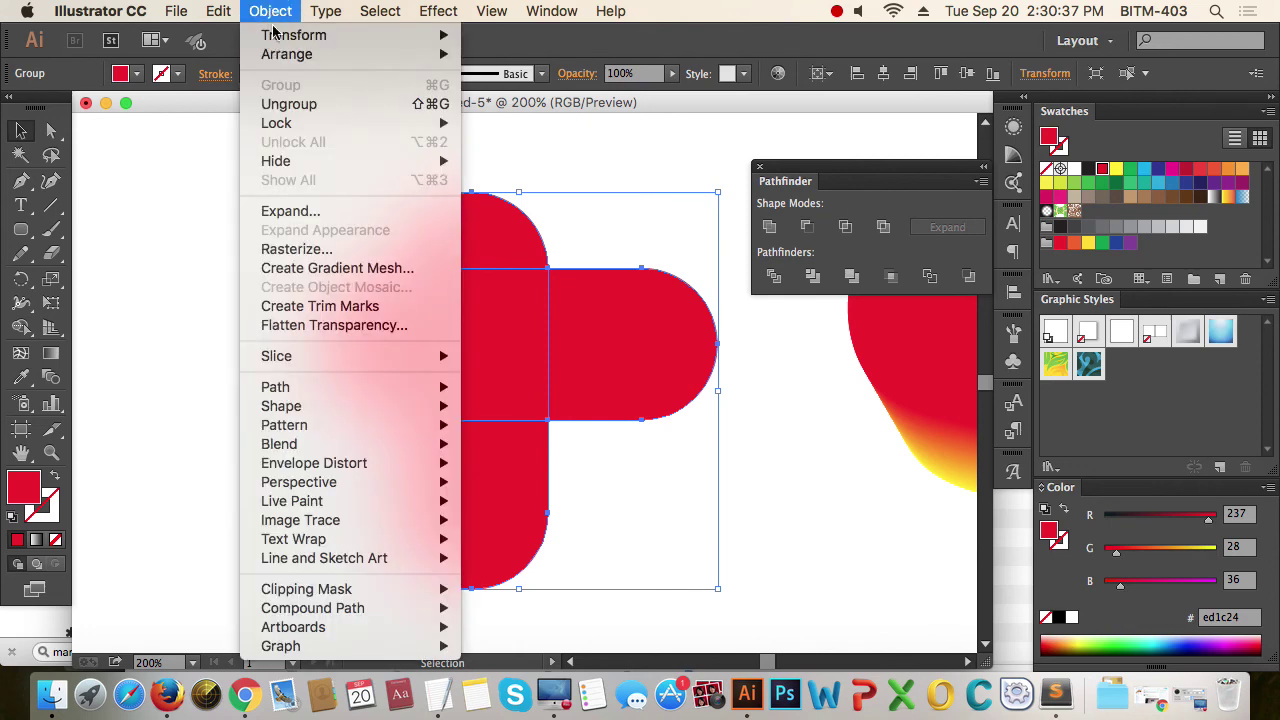
click(300, 97)
click(672, 488)
Delete the long right and lower arms of the cross and unite the remaining pieces into one heart shape.
click(623, 351)
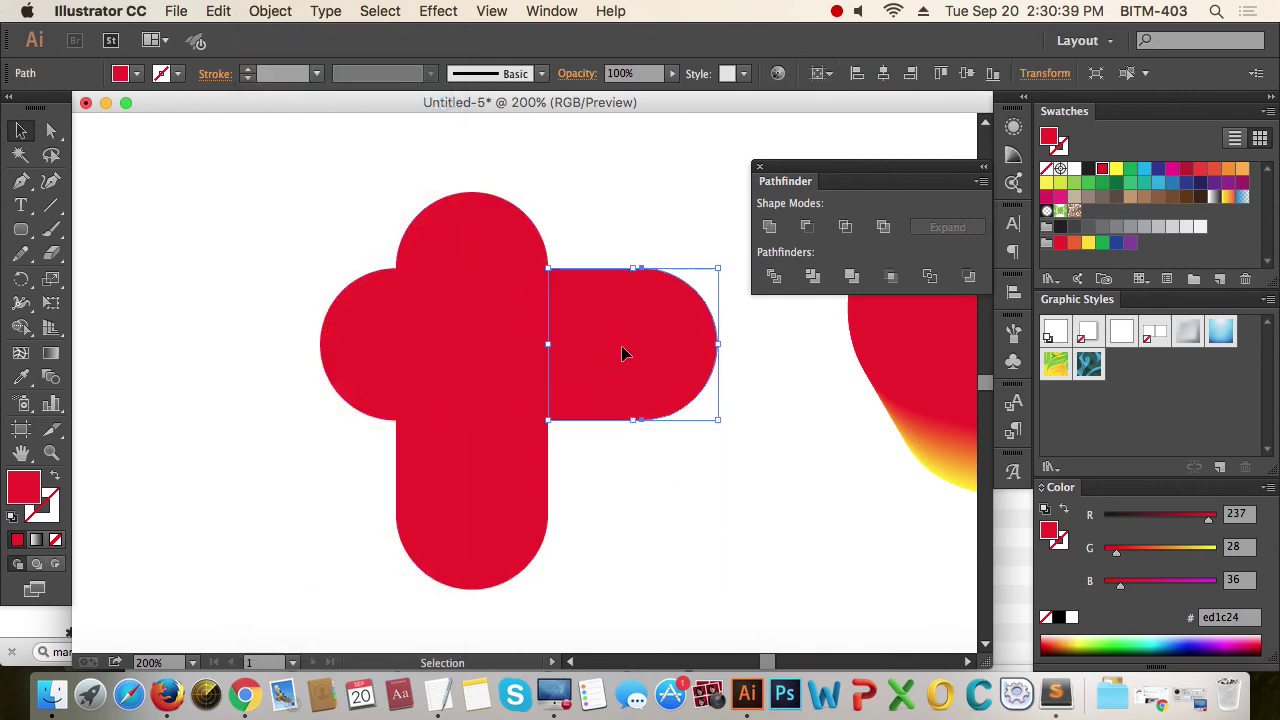
key(Delete)
key(Delete)
drag(603, 540, 326, 200)
click(770, 227)
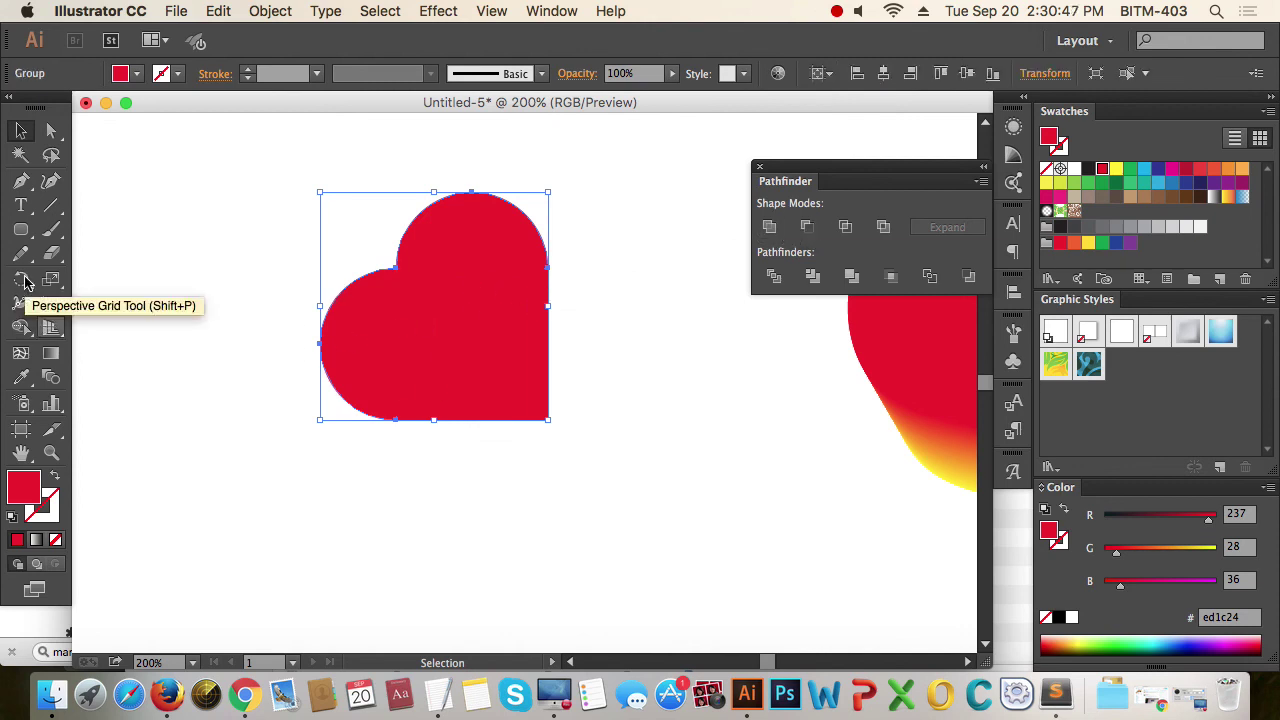
Rotate the heart shape by -45° so that it stands upright, and deselect it.
double_click(22, 281)
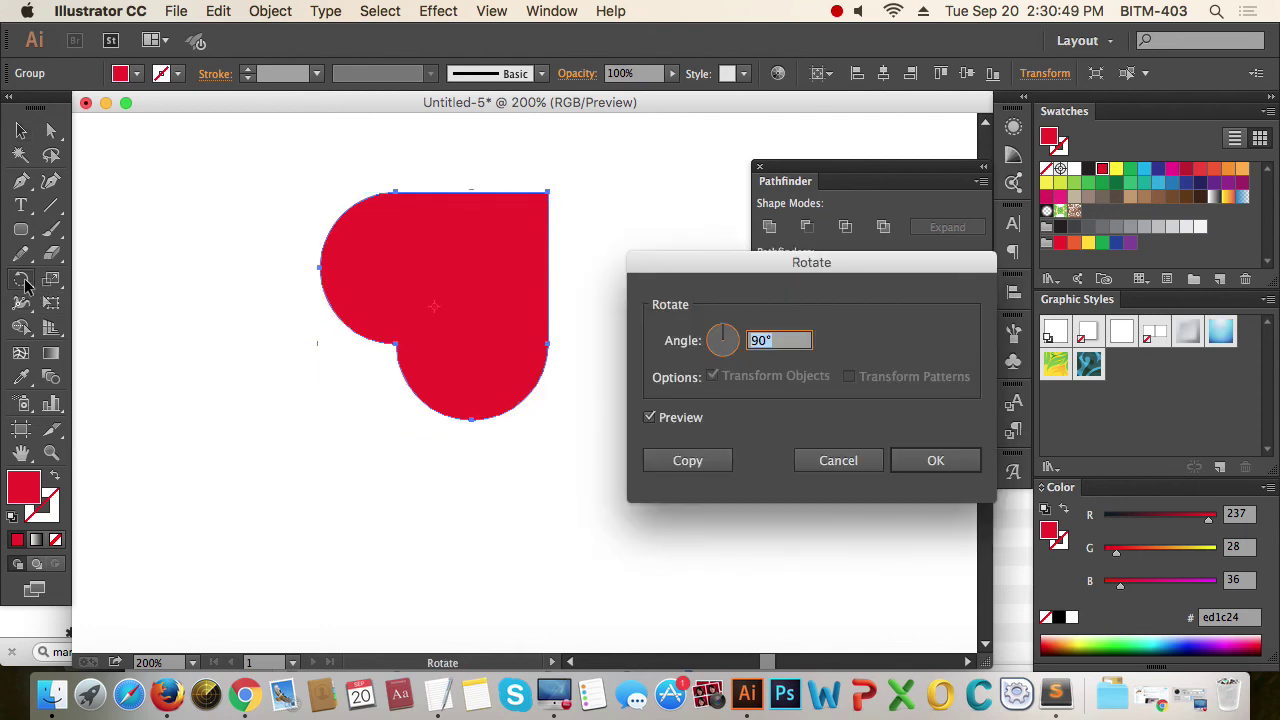
text(-45)
key(Return)
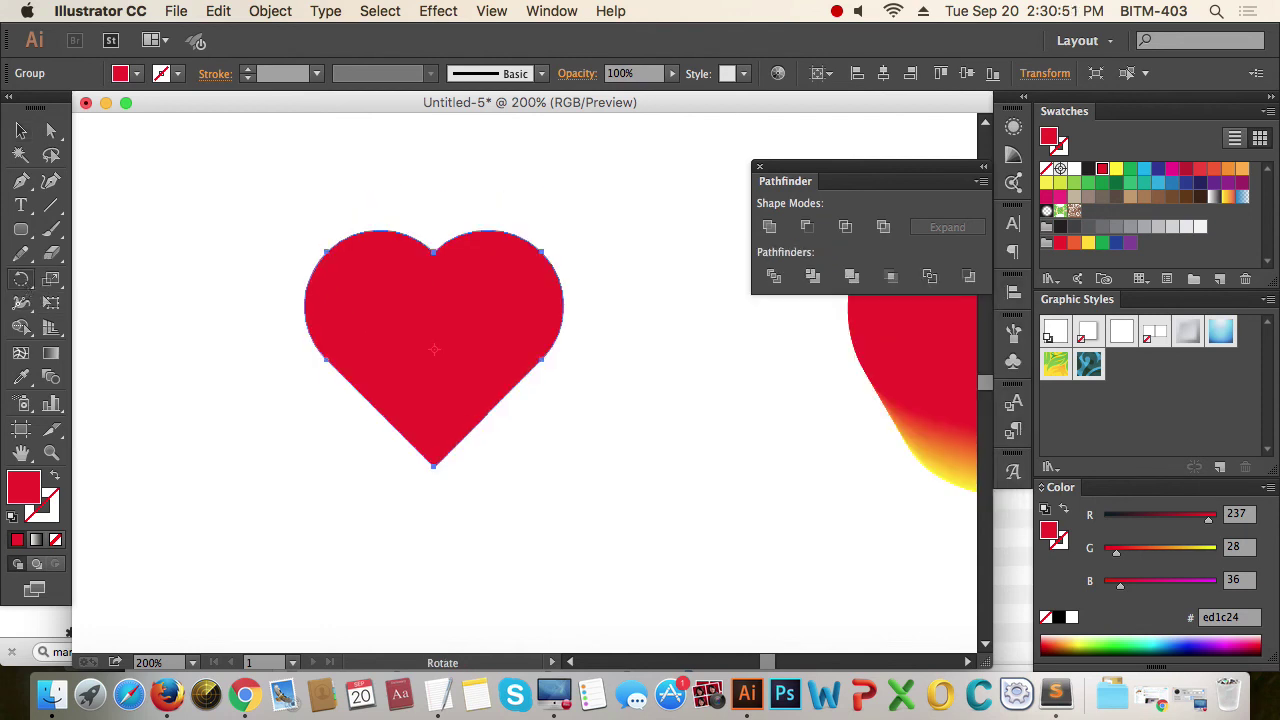
click(24, 133)
click(635, 442)
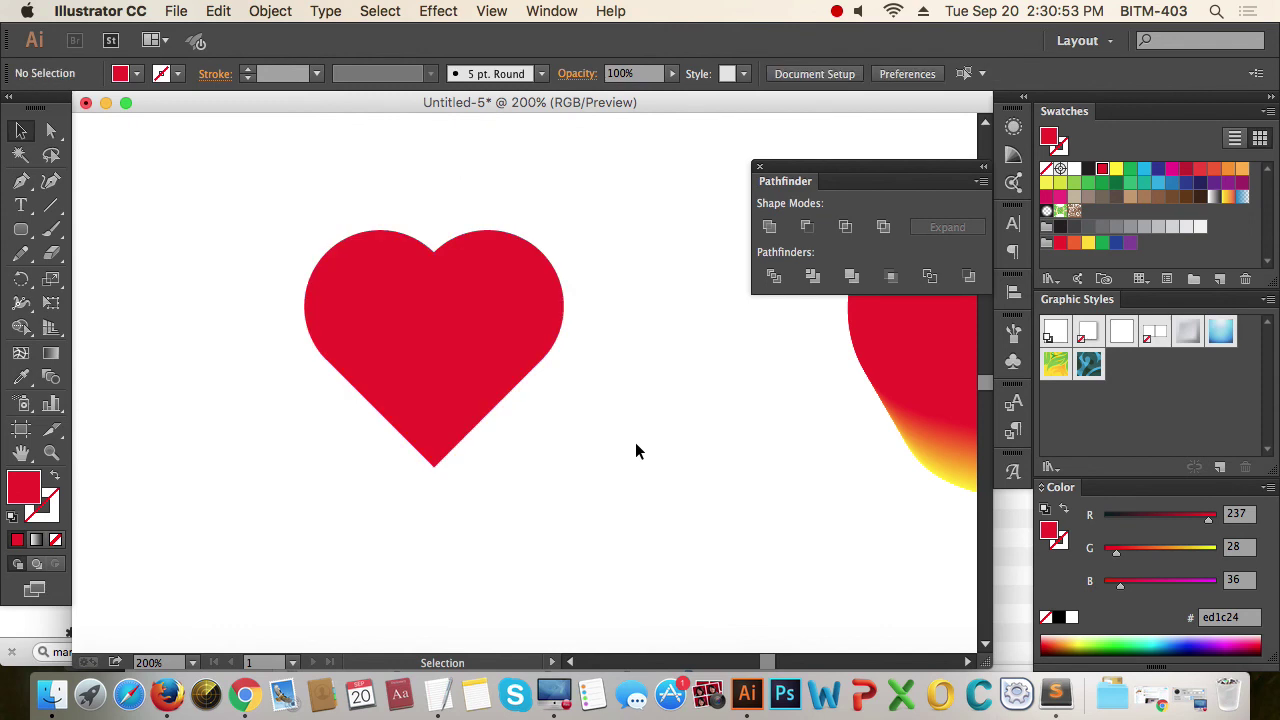
Duplicate the heart slightly upward and to the left, and fill the lower heart with yellow.
key(super+z)
key(super+space)
key(super+1)
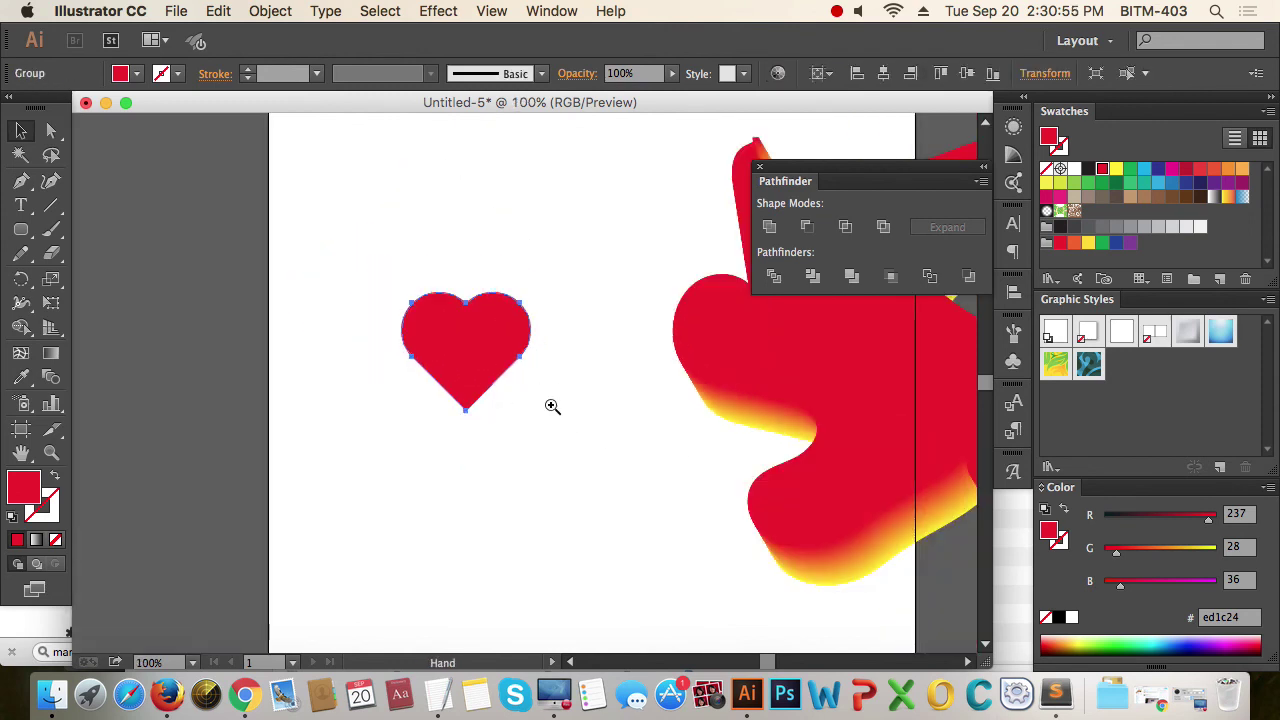
drag(337, 249, 566, 437)
drag(506, 362, 489, 314)
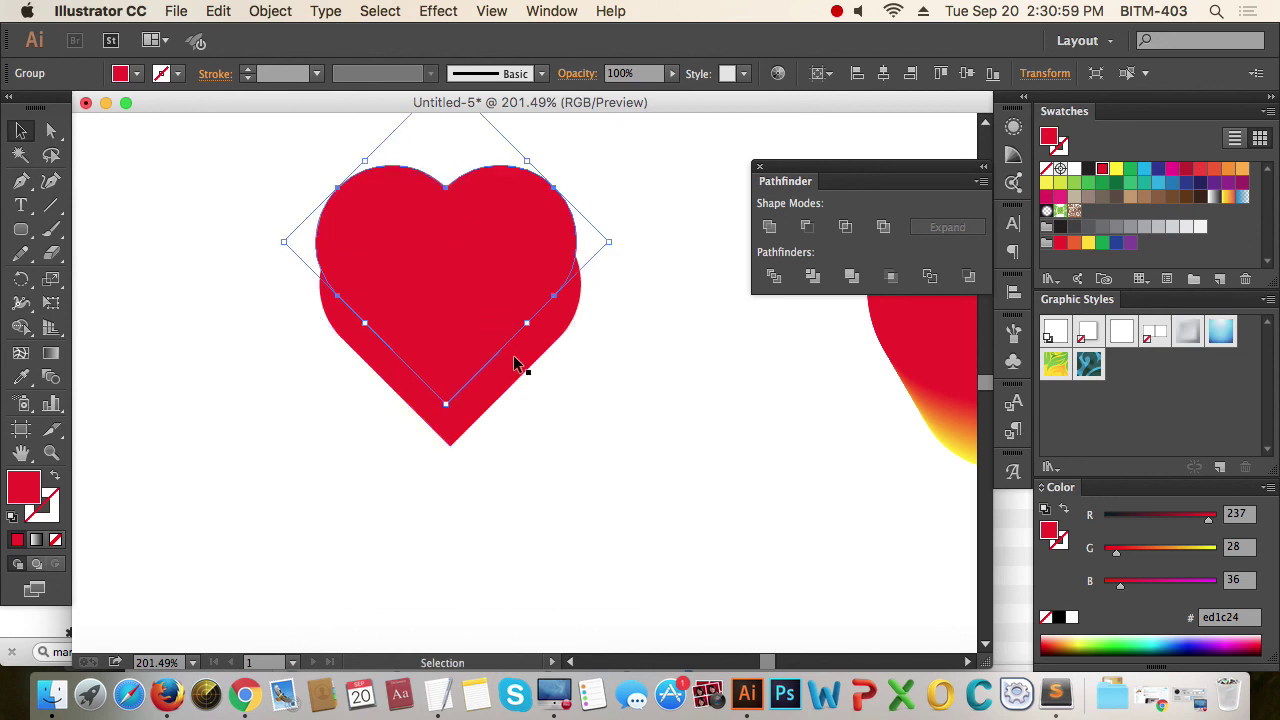
click(1118, 170)
Select both hearts, blend the red one with the yellow one using the Blend tool, and deselect them.
shift+click(395, 238)
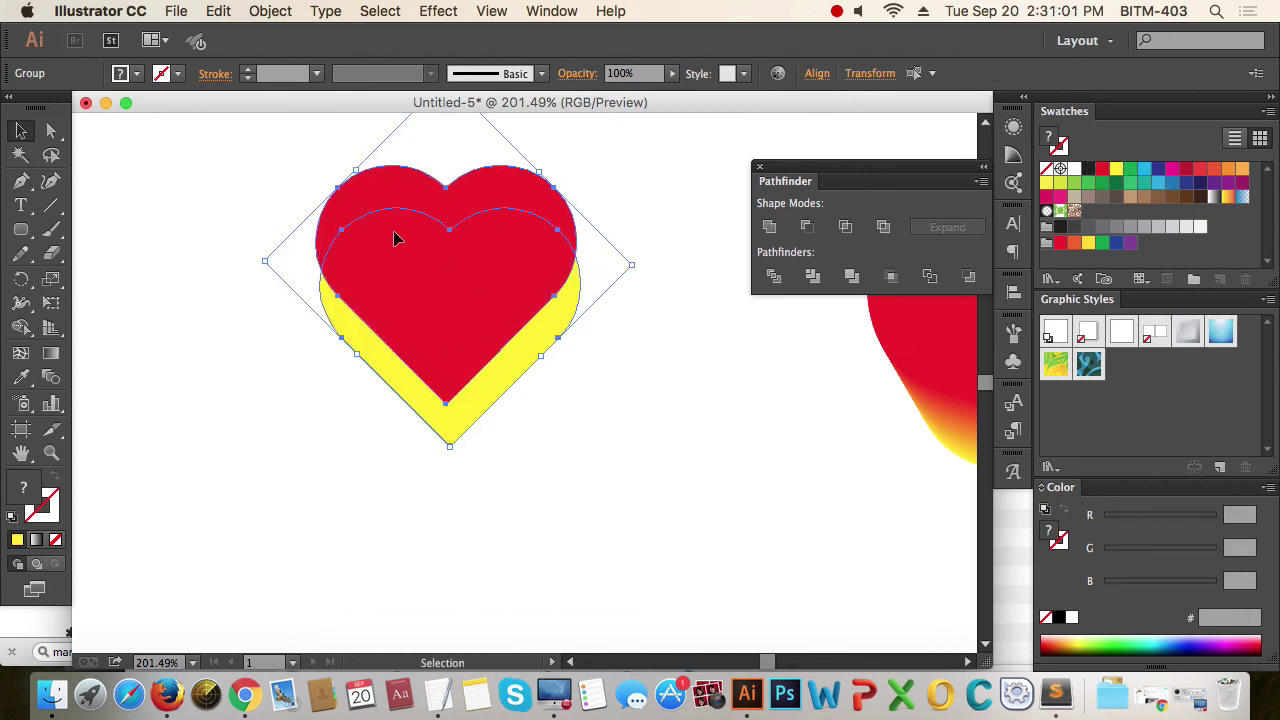
key(w)
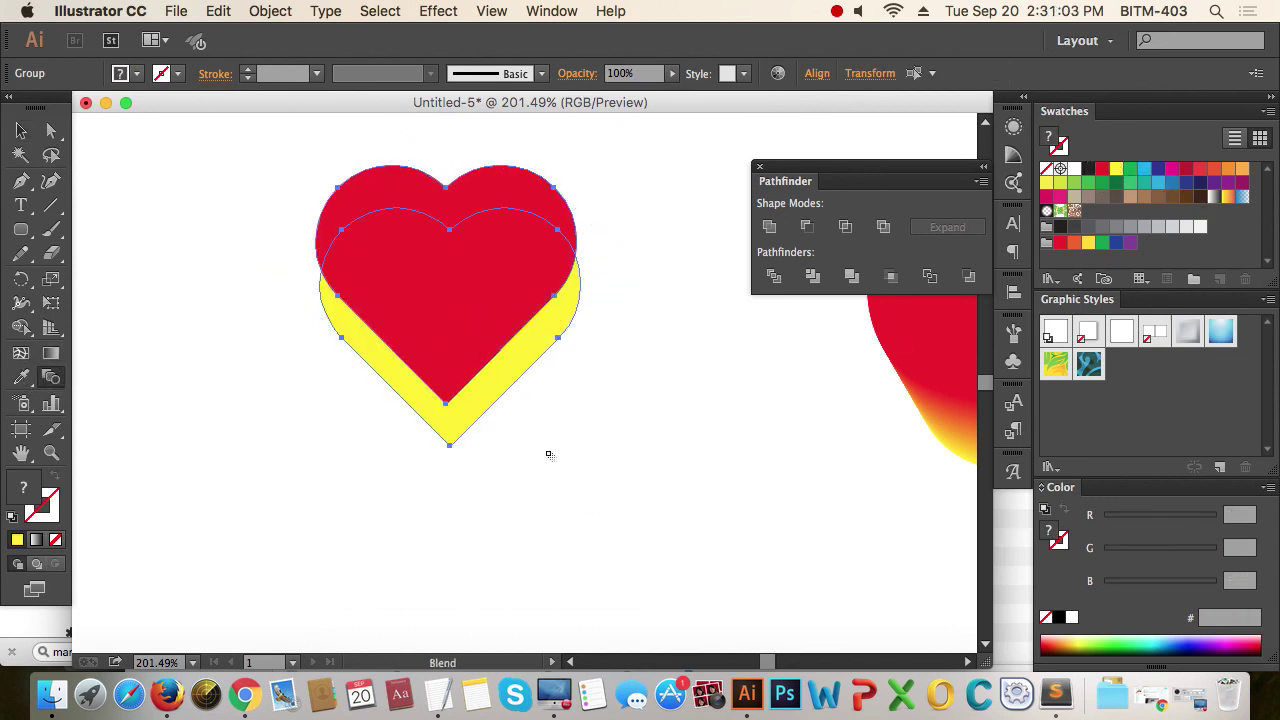
click(450, 446)
click(20, 130)
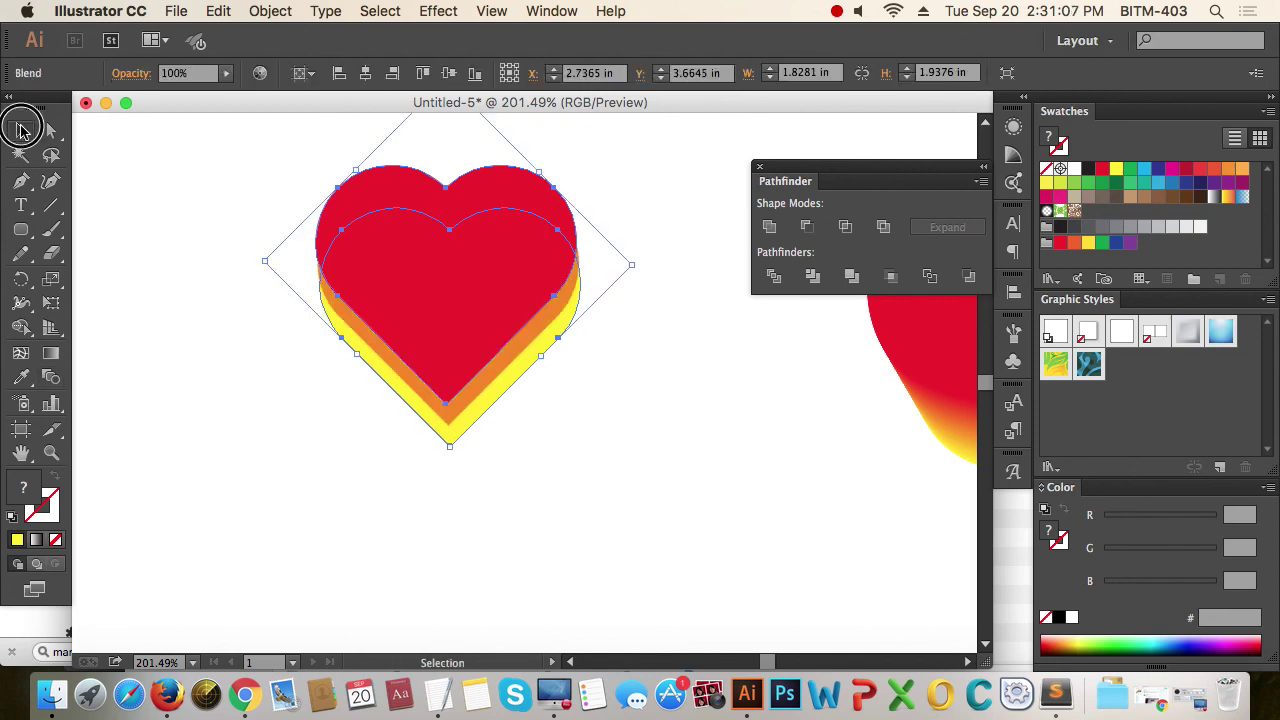
click(697, 469)
Set the heart blend's spacing to Specified Steps with 50 steps, preview it, apply it and deselect the heart.
click(436, 386)
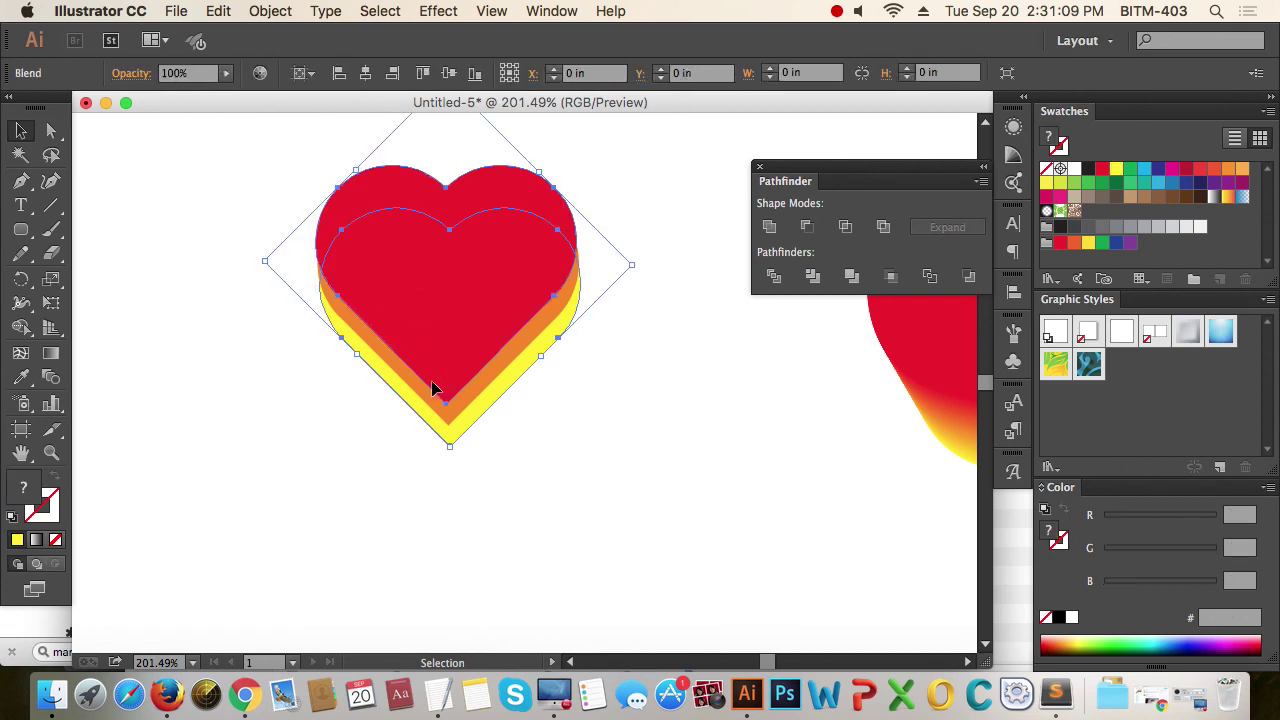
double_click(55, 380)
click(1020, 223)
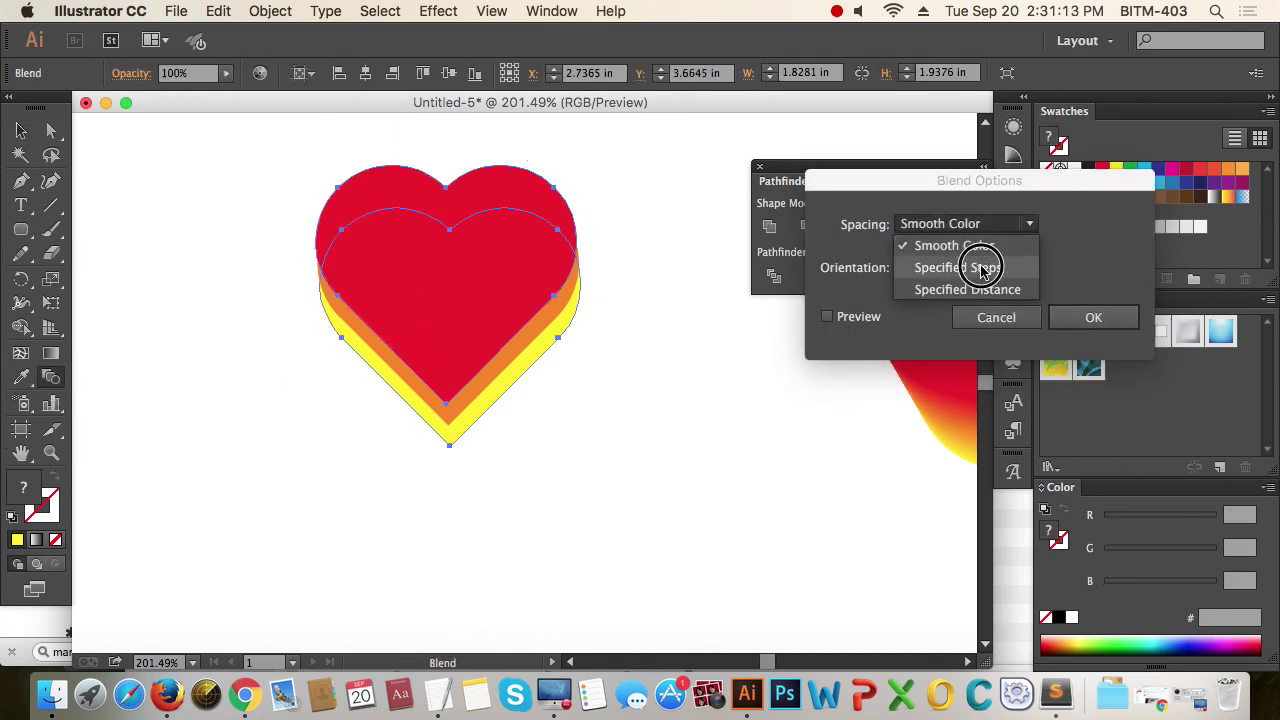
click(980, 268)
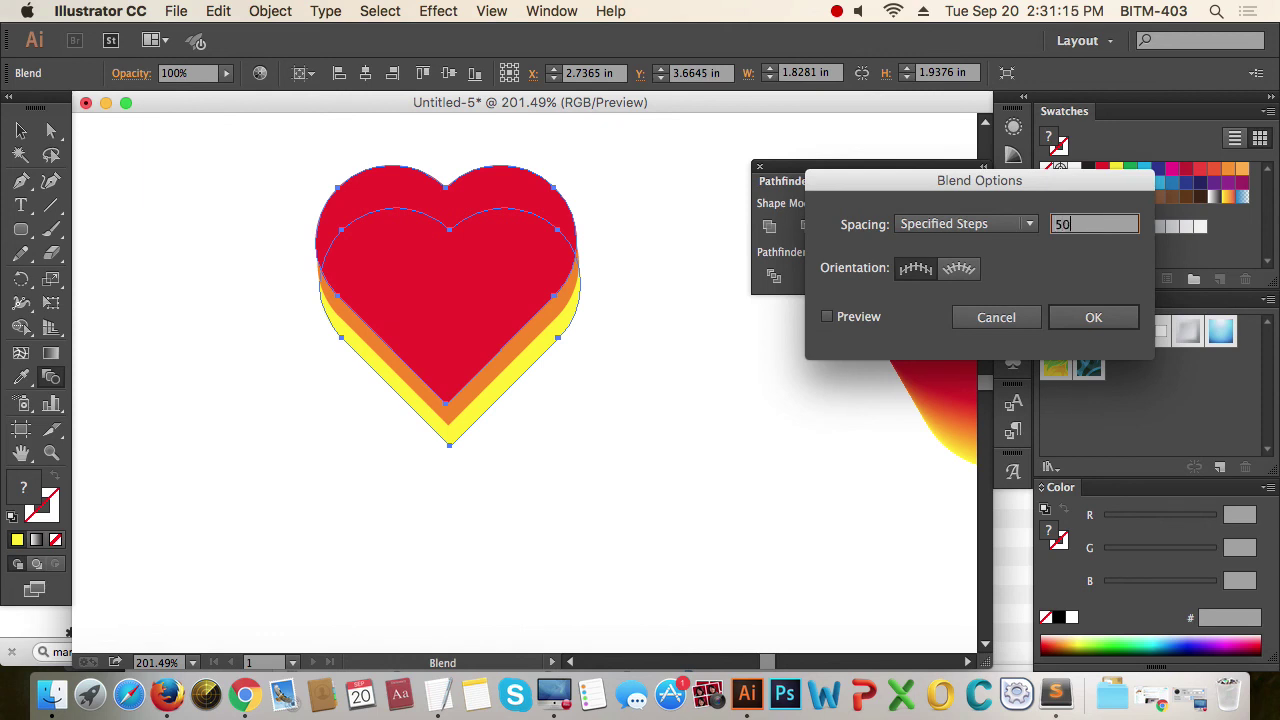
click(855, 318)
click(1108, 317)
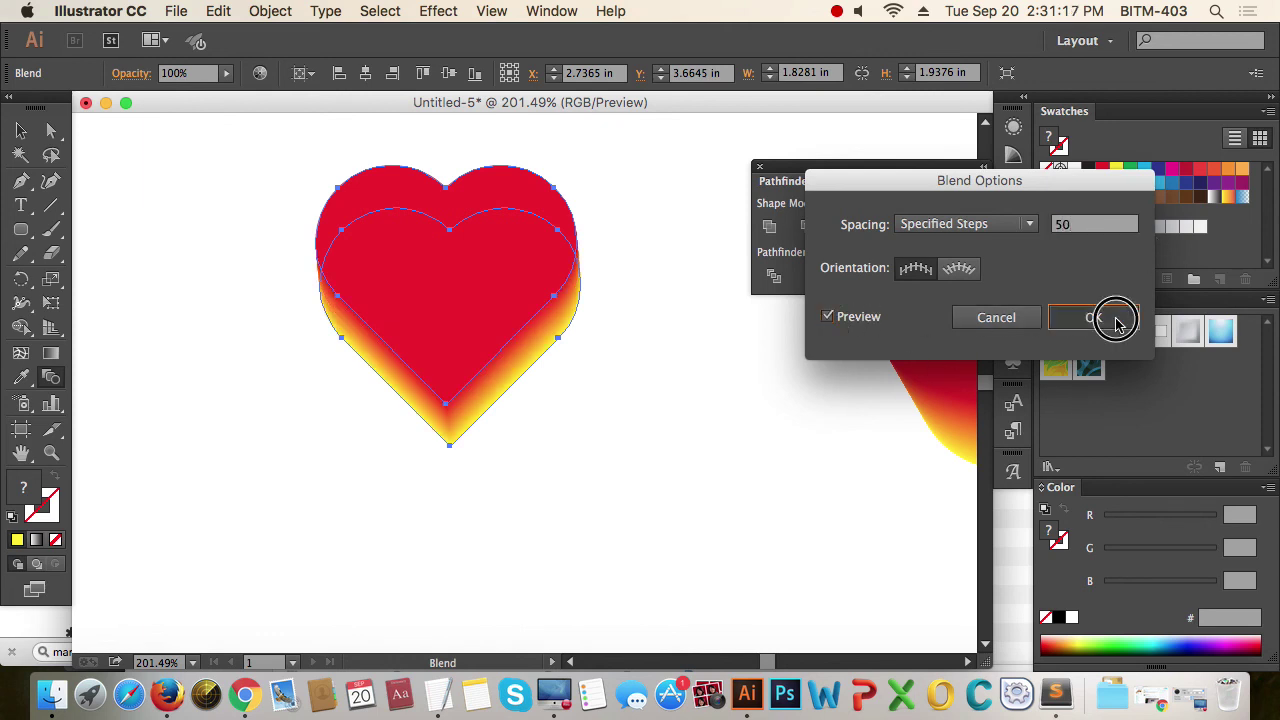
click(22, 131)
click(663, 500)
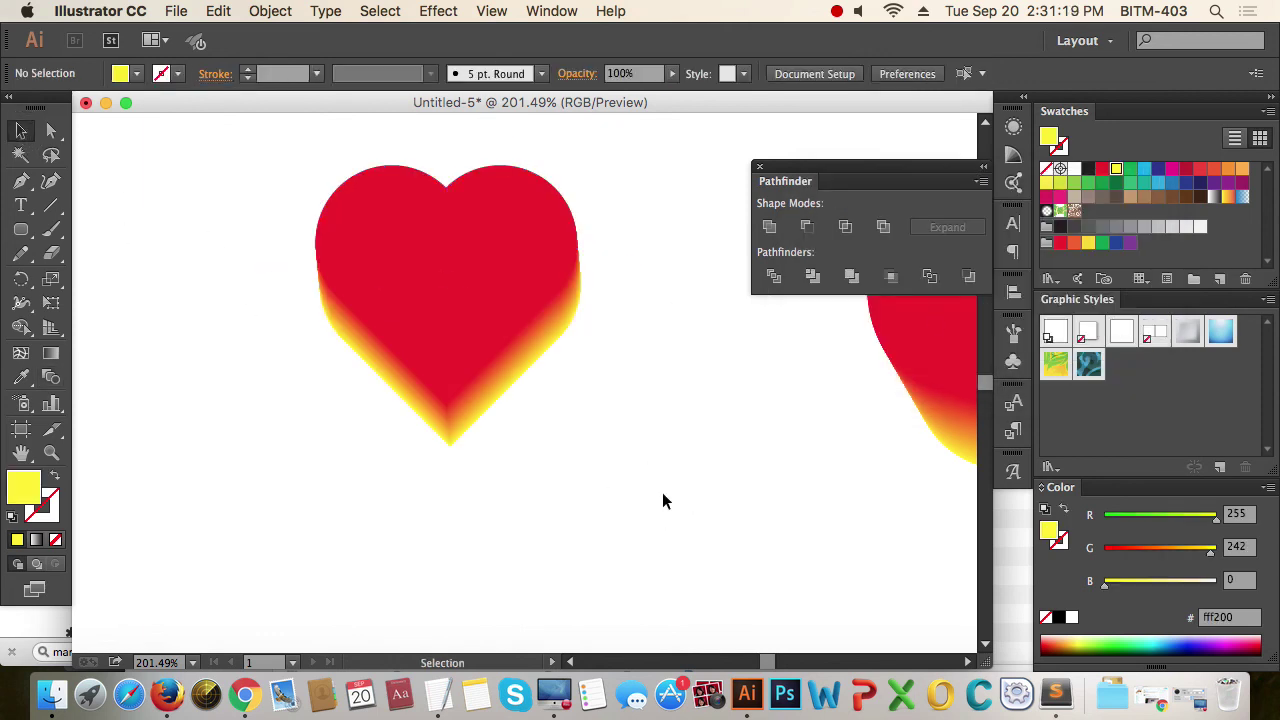
Move the front red heart of the blend up and to the left with the Direct Selection tool.
alt+click(558, 412)
alt+click(517, 374)
scroll(517, 374, up, 2)
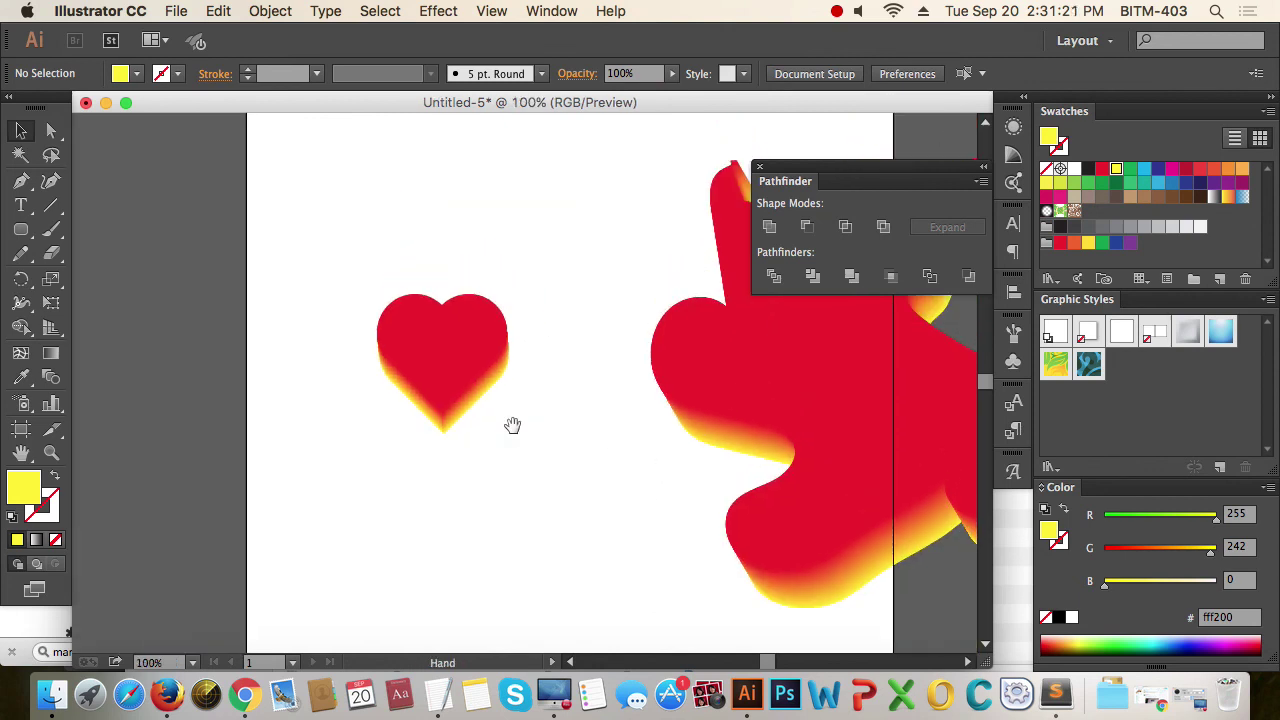
click(54, 131)
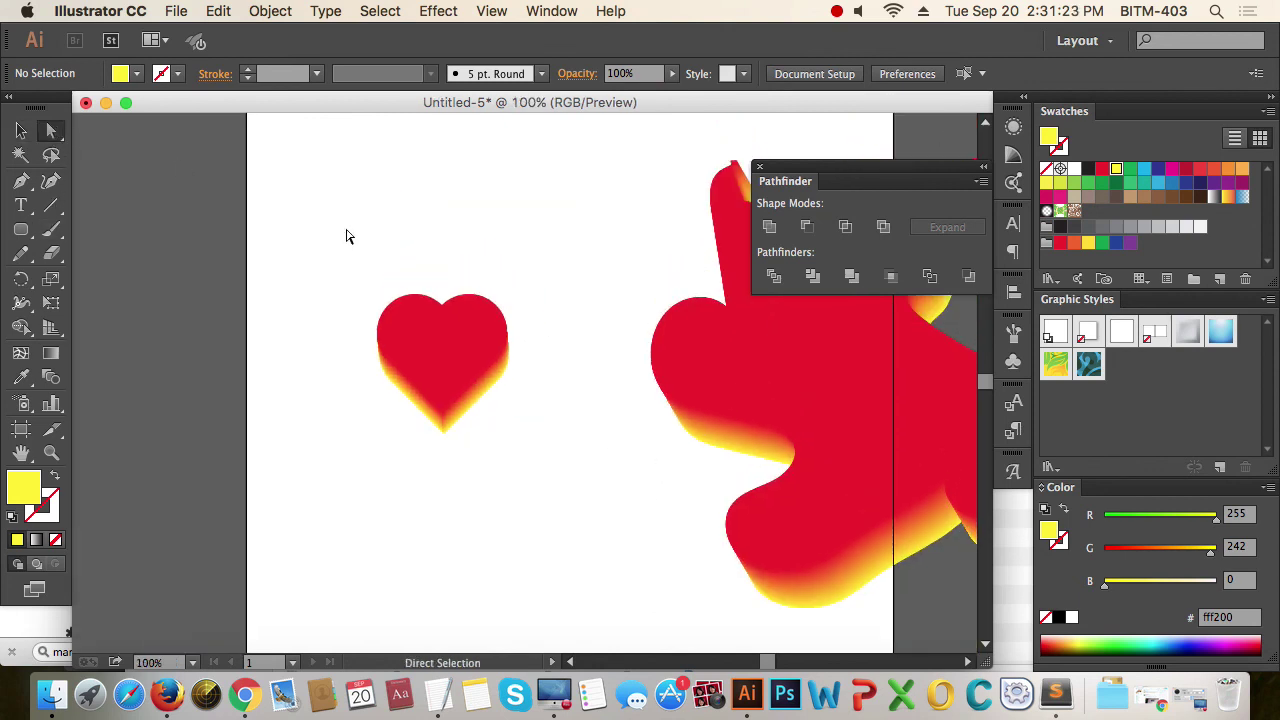
click(455, 368)
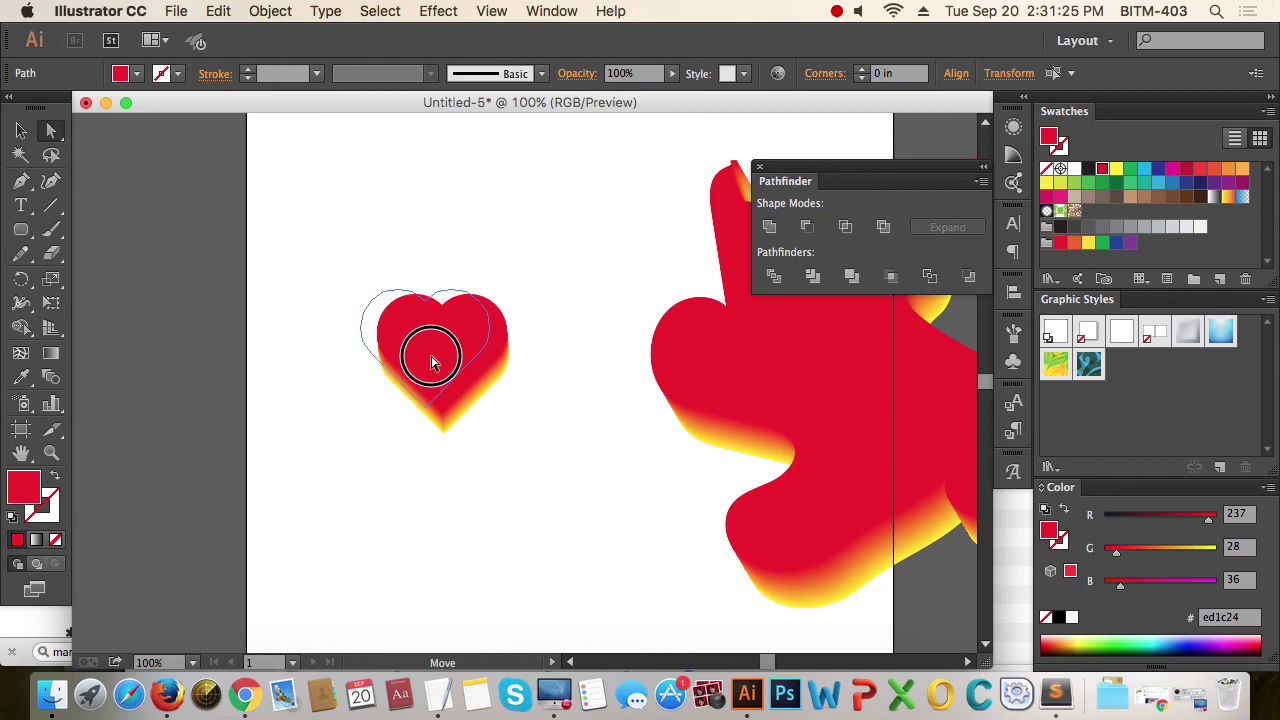